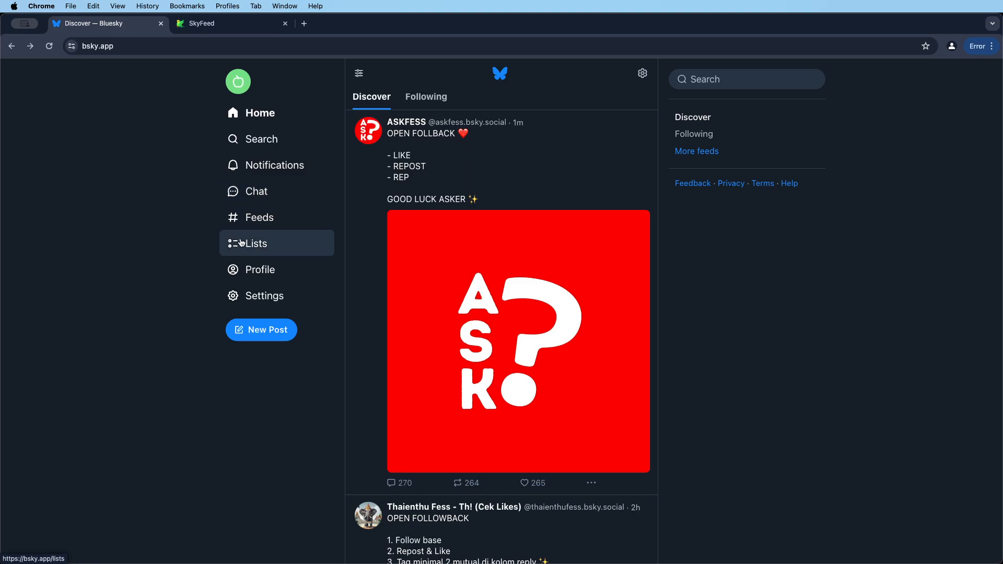
Step: Open the Feeds page, look over the suggested feeds and search for new feeds about Microsoft
{"action": "left_click", "coordinate": [255, 218]}
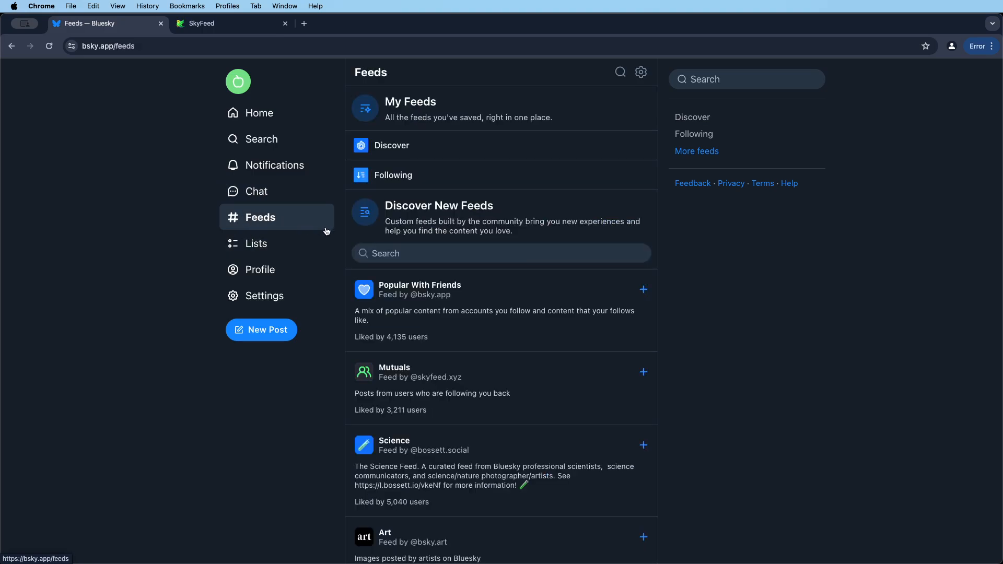
{"action": "scroll", "coordinate": [470, 205], "scroll_direction": "down", "scroll_amount": 9}
{"action": "scroll", "coordinate": [474, 209], "scroll_direction": "up", "scroll_amount": 9}
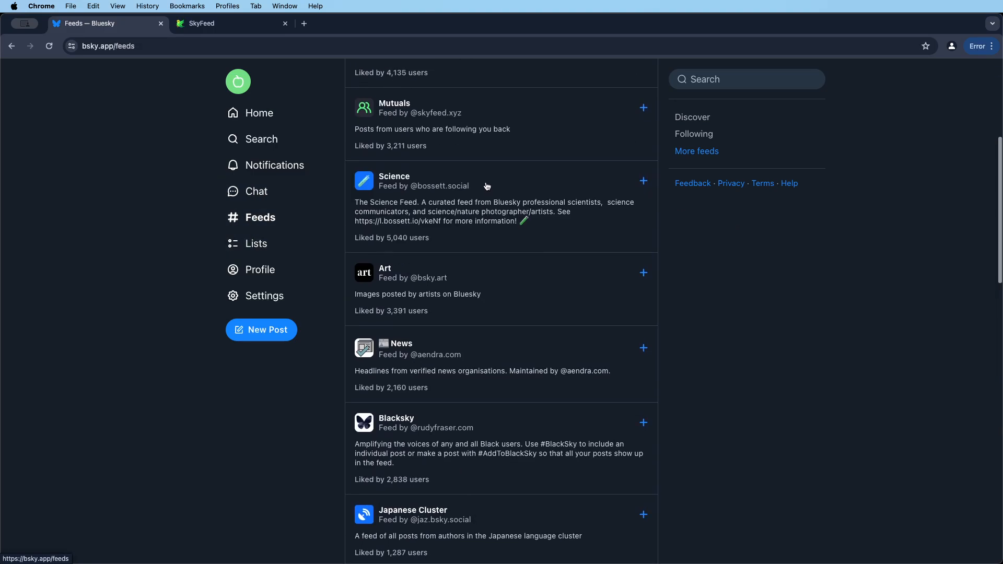
{"action": "scroll", "coordinate": [414, 253], "scroll_direction": "down", "scroll_amount": 2}
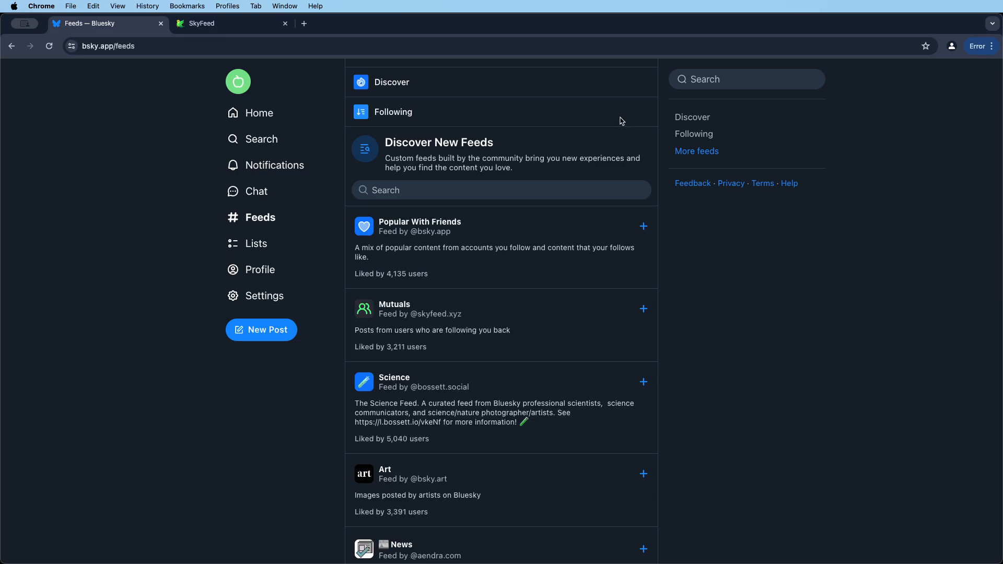
{"action": "type", "text": "Micros"}
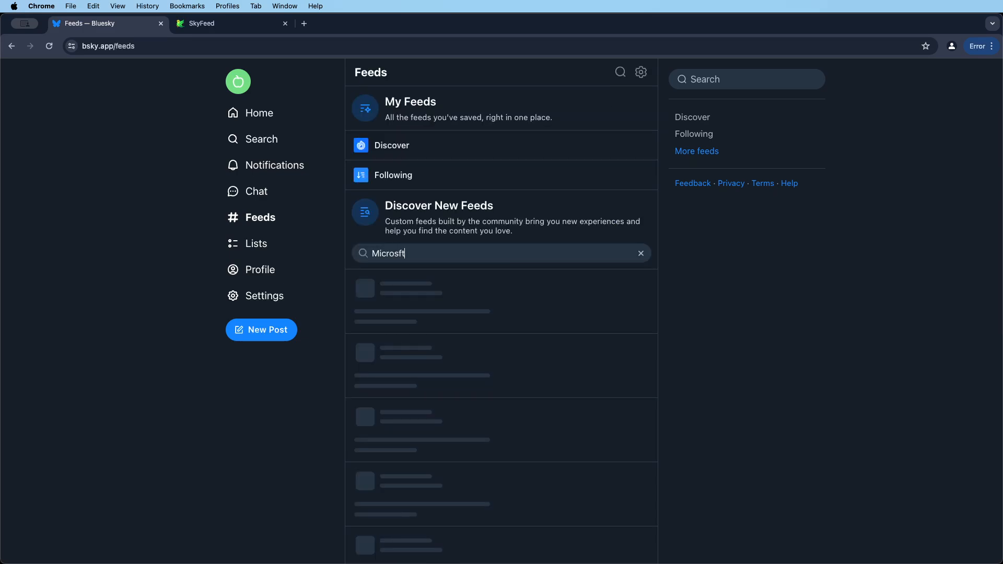
{"action": "type", "text": "oft"}
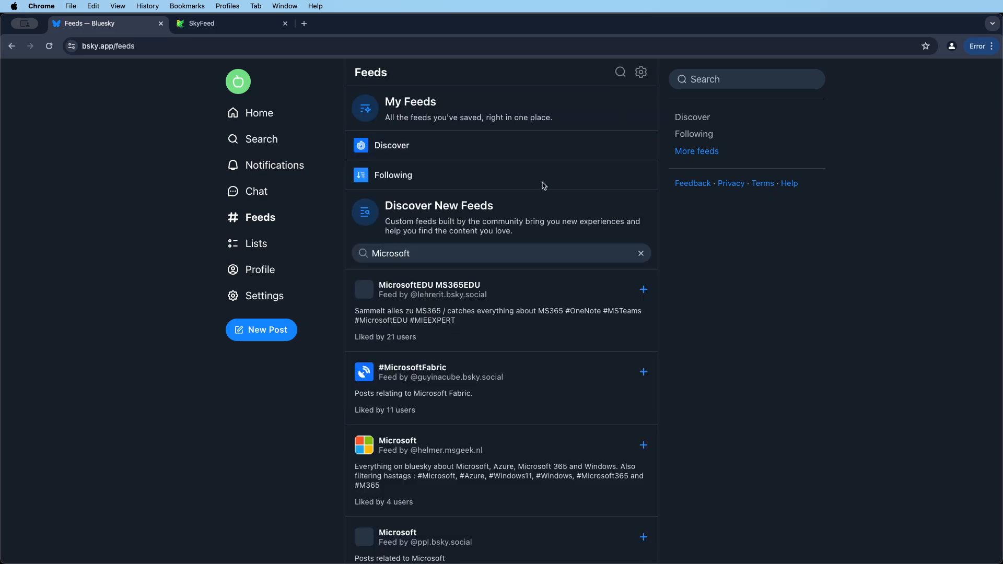
Step: Open the Microsoft feed covering Azure, Microsoft 365 and Windows, read through its posts and return to the search results
{"action": "scroll", "coordinate": [409, 423], "scroll_direction": "down", "scroll_amount": 3}
{"action": "left_click", "coordinate": [409, 423]}
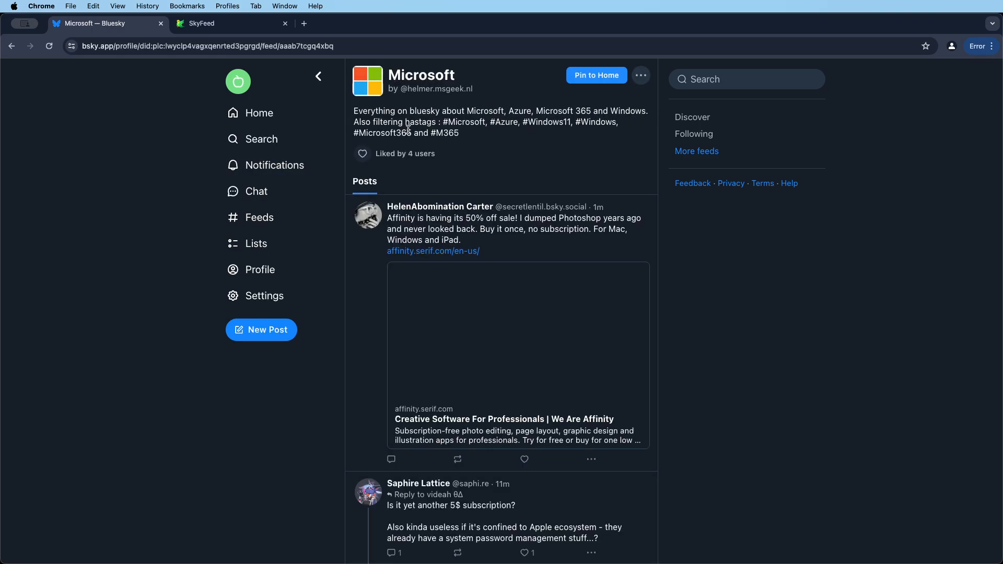
{"action": "scroll", "coordinate": [50, 238], "scroll_direction": "down", "scroll_amount": 5}
{"action": "scroll", "coordinate": [287, 240], "scroll_direction": "down", "scroll_amount": 20}
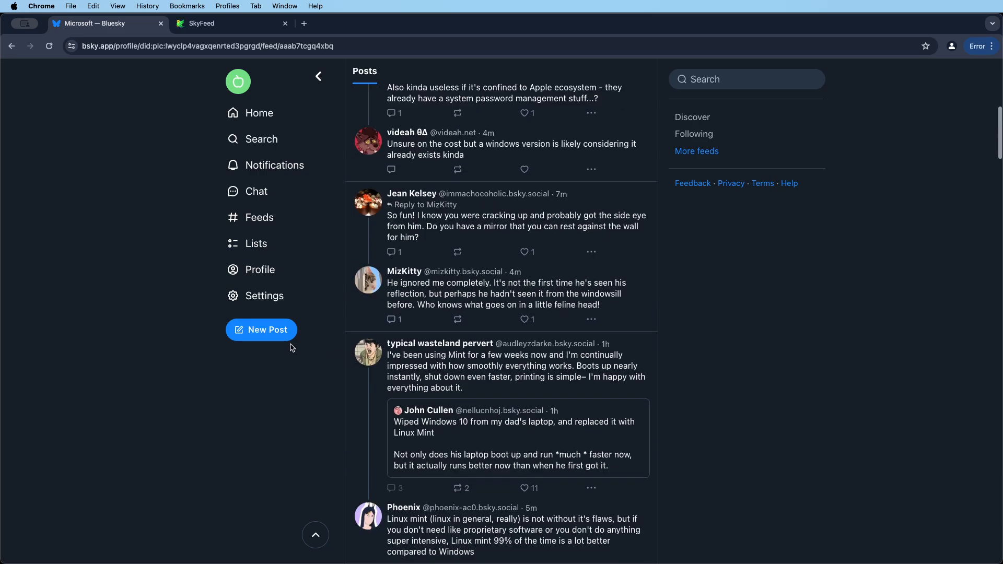
{"action": "left_click", "coordinate": [319, 76]}
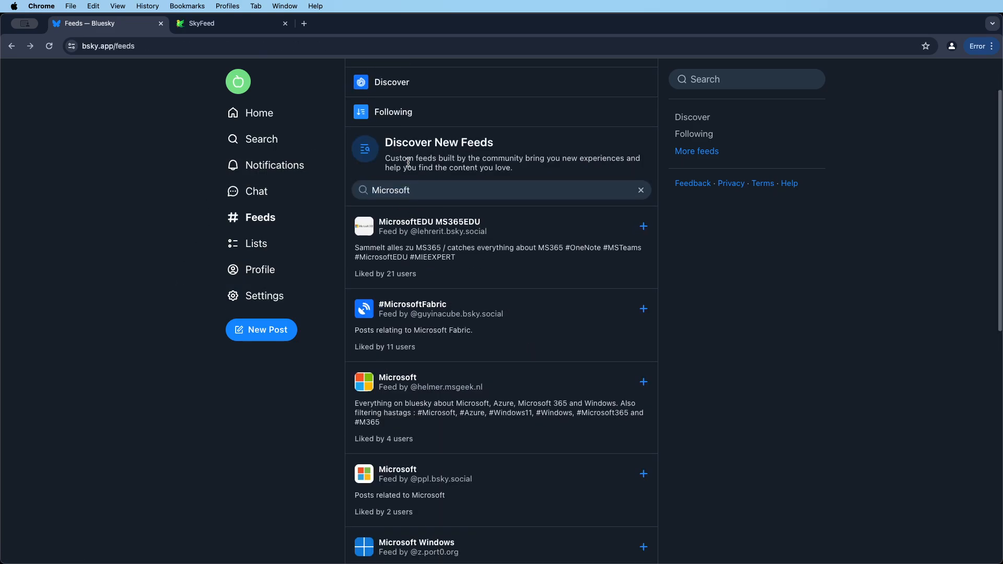
Step: View the MicrosoftEDU MS365EDU feed and go back to the list of Microsoft feeds
{"action": "left_click", "coordinate": [419, 222]}
{"action": "left_click", "coordinate": [319, 76]}
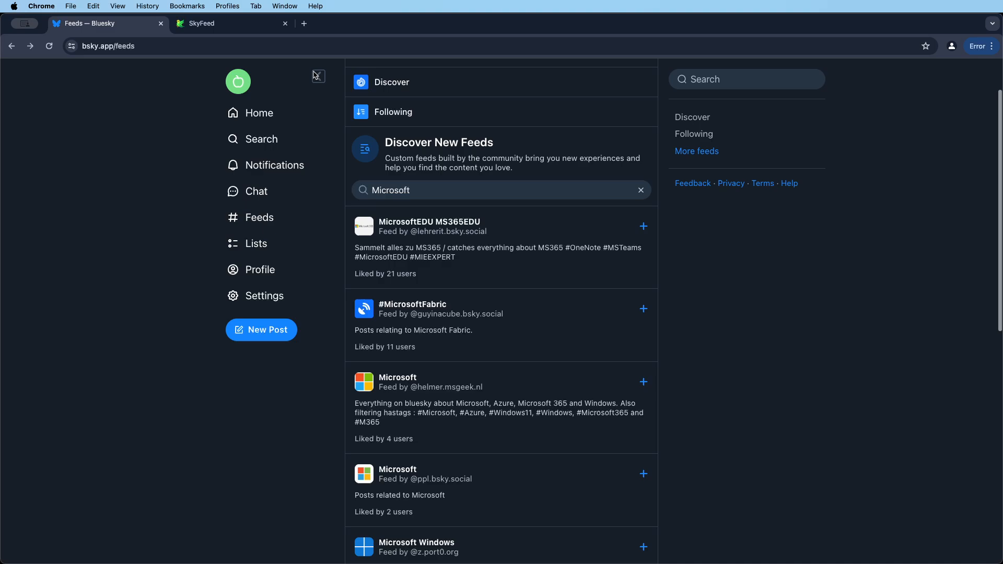
{"action": "left_click", "coordinate": [426, 217]}
{"action": "left_click", "coordinate": [315, 77]}
Step: Search the feeds for "moss", open the Moss feed and examine its description and posts
{"action": "double_click", "coordinate": [437, 186]}
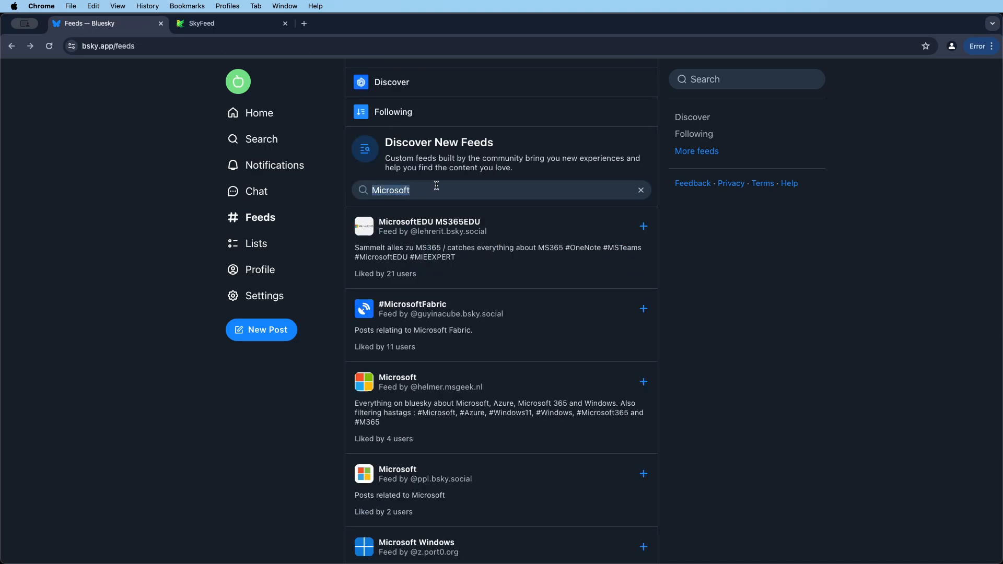
{"action": "type", "text": "moss"}
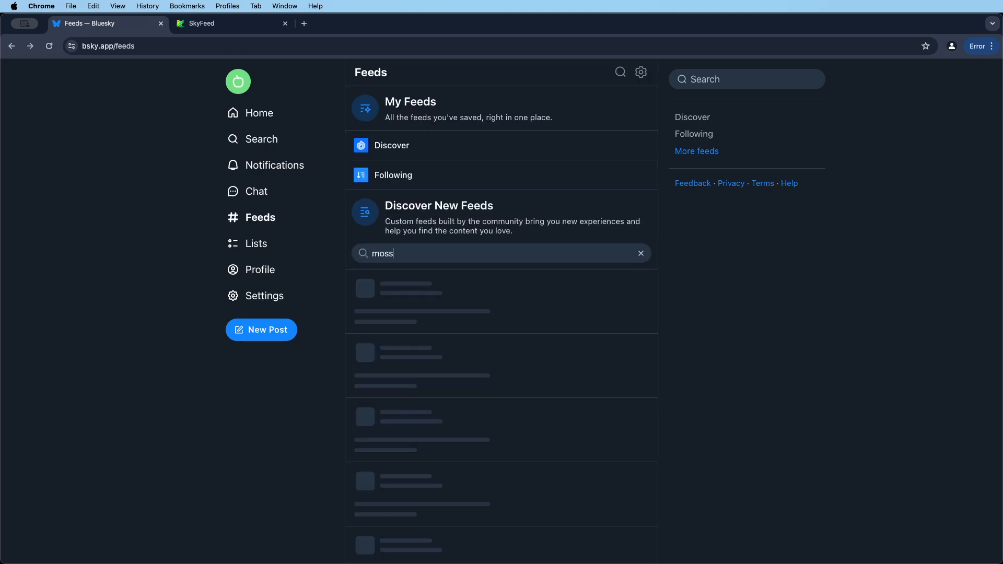
{"action": "left_click", "coordinate": [392, 306]}
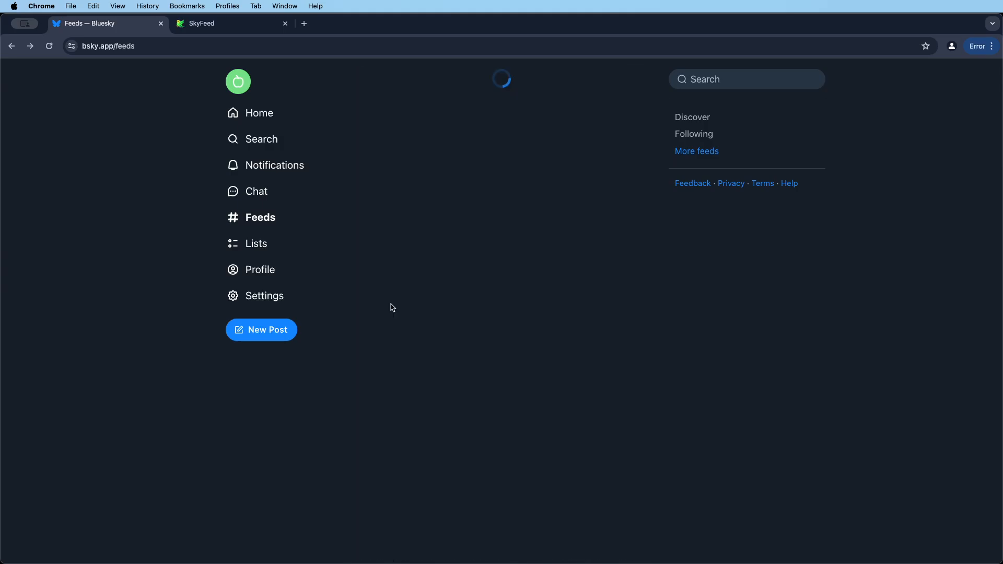
{"action": "scroll", "coordinate": [113, 293], "scroll_direction": "down", "scroll_amount": 12}
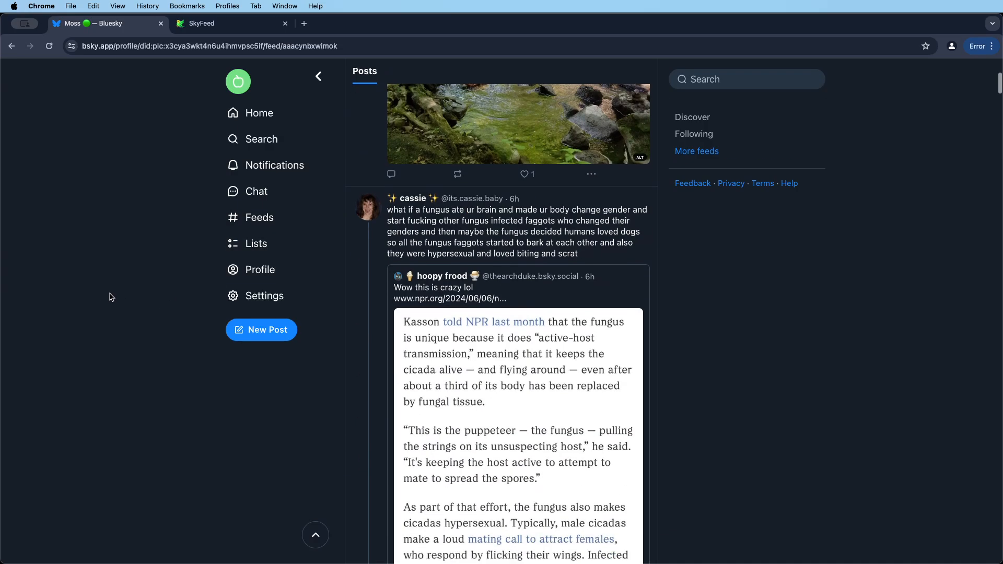
{"action": "scroll", "coordinate": [114, 296], "scroll_direction": "down", "scroll_amount": 15}
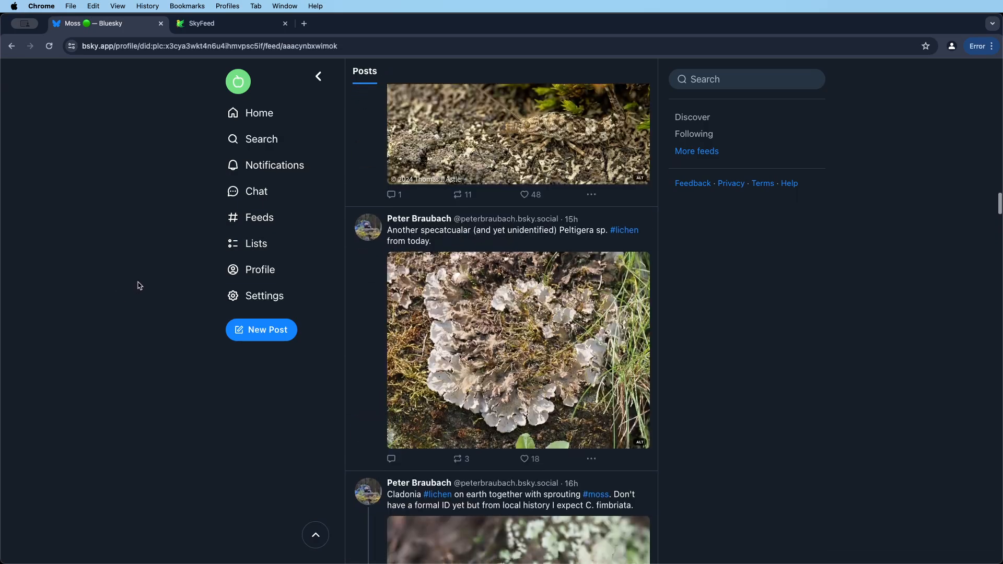
{"action": "scroll", "coordinate": [136, 283], "scroll_direction": "up", "scroll_amount": 20}
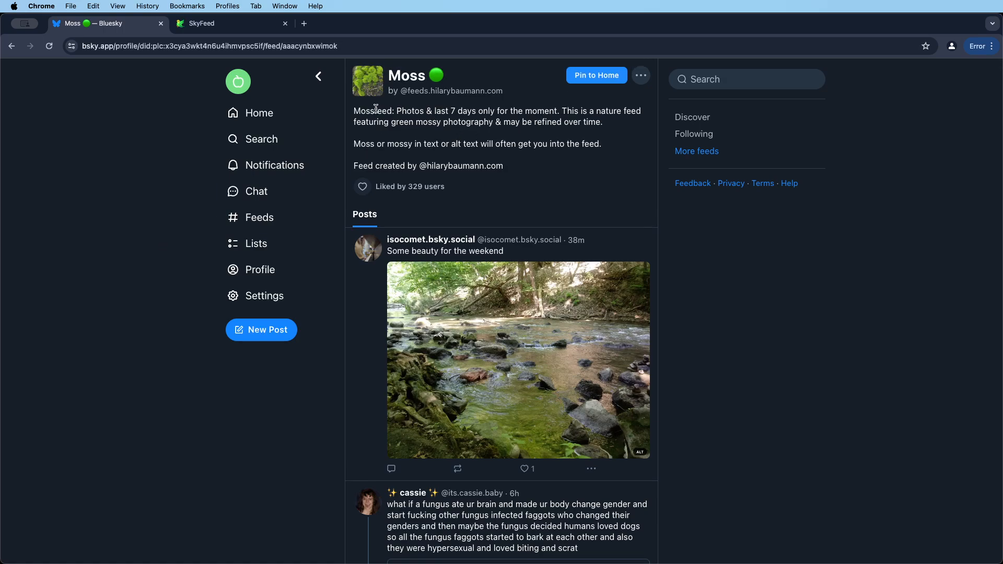
Step: Return to the moss search results and look through the other feeds listed
{"action": "left_click", "coordinate": [317, 76]}
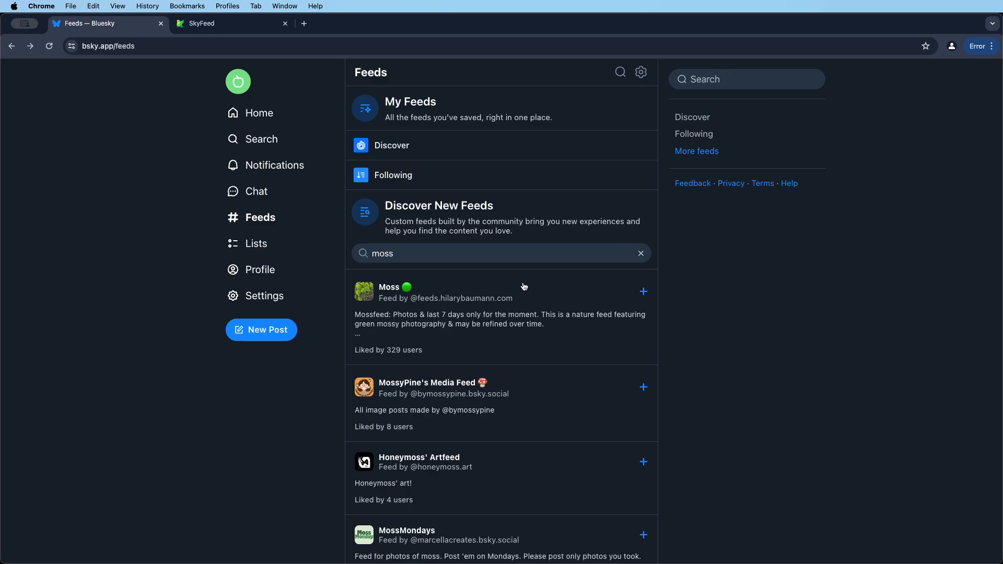
{"action": "scroll", "coordinate": [474, 270], "scroll_direction": "down", "scroll_amount": 3}
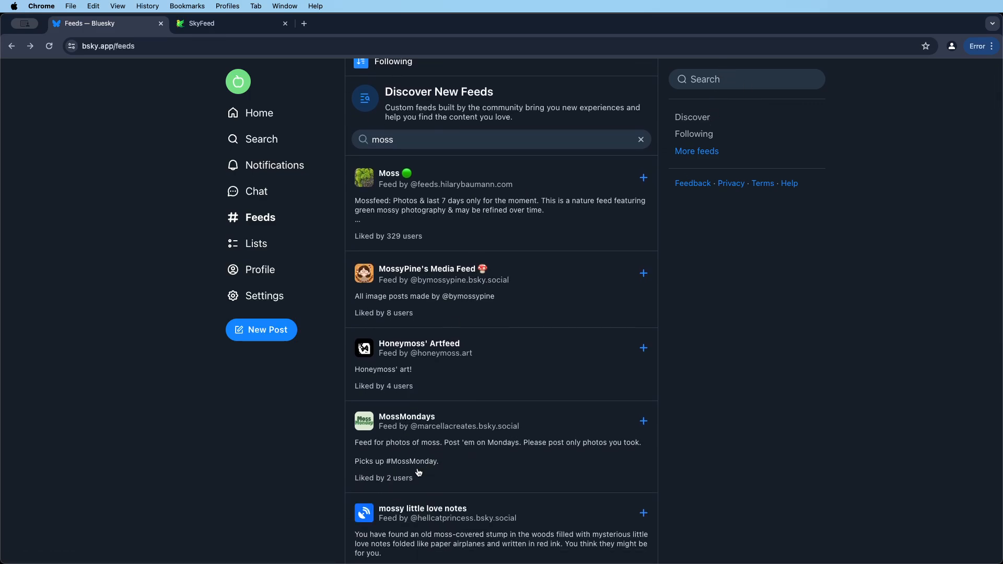
{"action": "scroll", "coordinate": [418, 459], "scroll_direction": "down", "scroll_amount": 4}
{"action": "scroll", "coordinate": [450, 206], "scroll_direction": "up", "scroll_amount": 6}
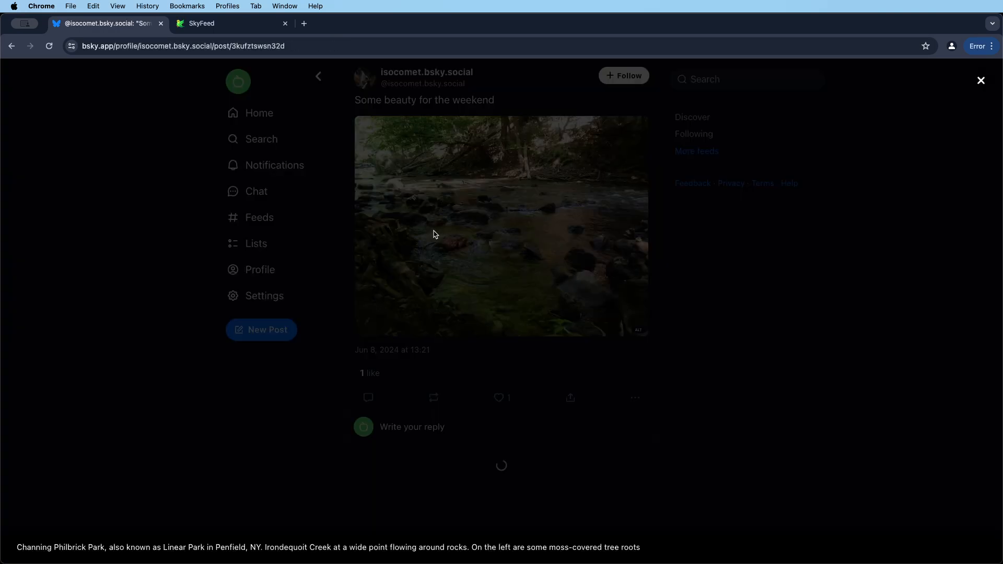
Step: Close the enlarged photo and its post, and return from the Moss feed to the feed search
{"action": "key", "text": "Escape"}
{"action": "left_click", "coordinate": [327, 88]}
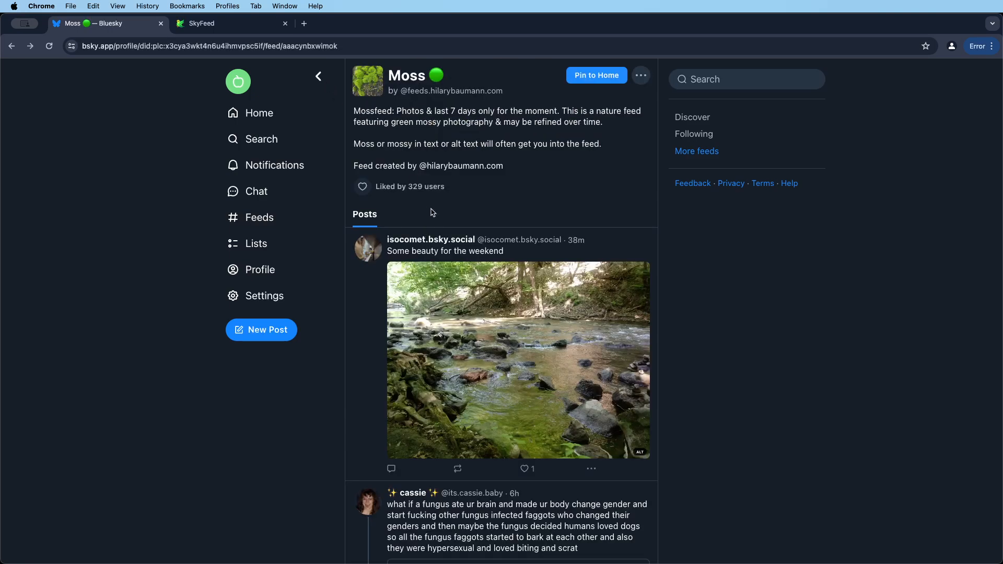
{"action": "left_click", "coordinate": [318, 76]}
{"action": "scroll", "coordinate": [396, 223], "scroll_direction": "down", "scroll_amount": 1}
{"action": "left_click", "coordinate": [398, 224]}
{"action": "left_click", "coordinate": [323, 80]}
Step: Search the feeds for "Nature", open the Nature Photography feed and browse its posts
{"action": "double_click", "coordinate": [411, 186]}
{"action": "type", "text": "N"}
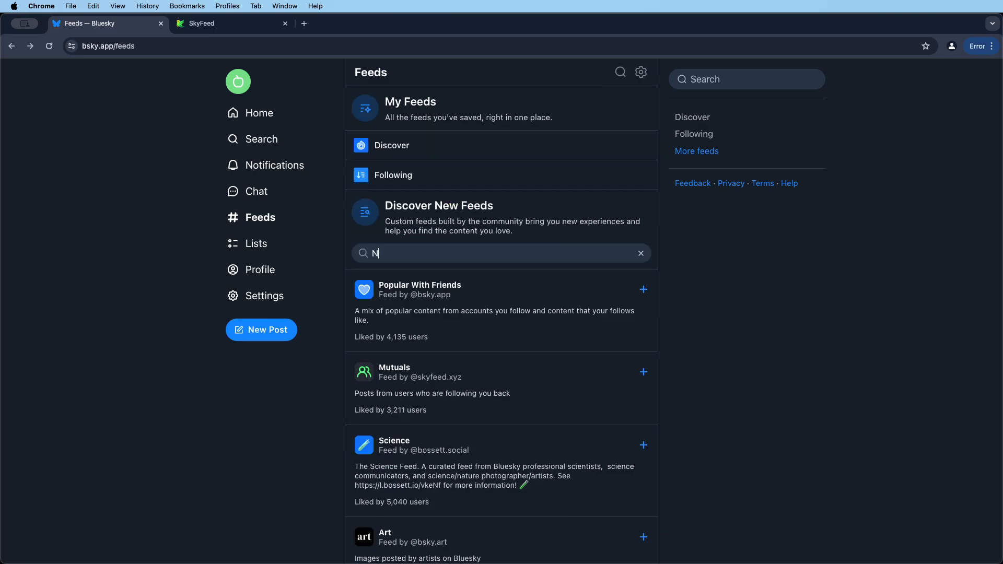
{"action": "type", "text": "ature"}
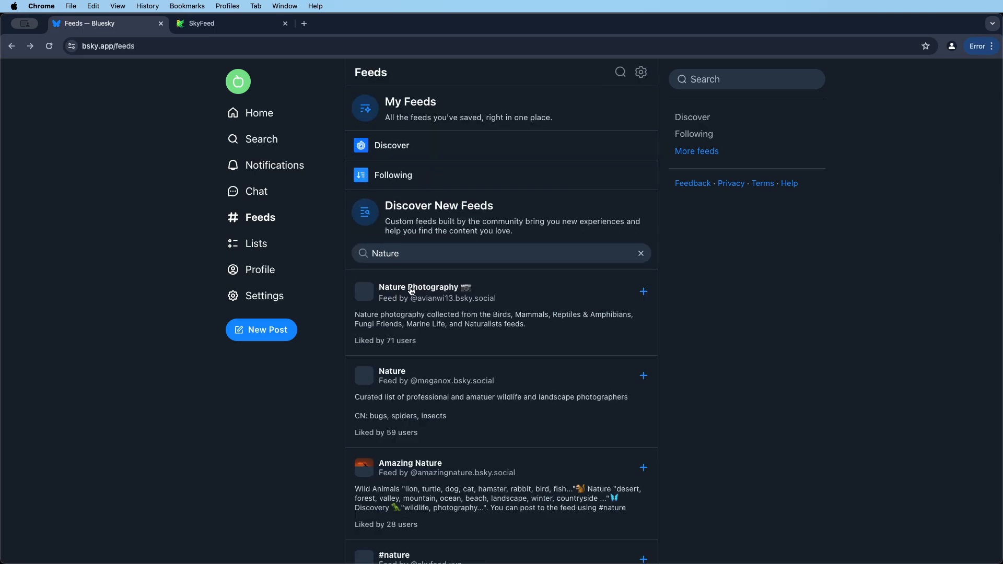
{"action": "left_click", "coordinate": [425, 285]}
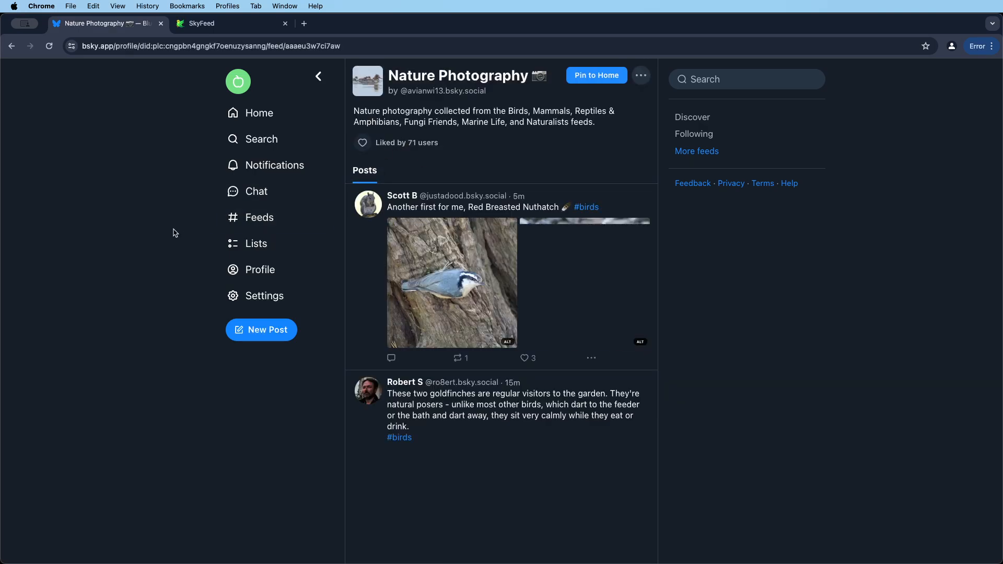
{"action": "scroll", "coordinate": [168, 230], "scroll_direction": "down", "scroll_amount": 10}
{"action": "scroll", "coordinate": [166, 226], "scroll_direction": "down", "scroll_amount": 15}
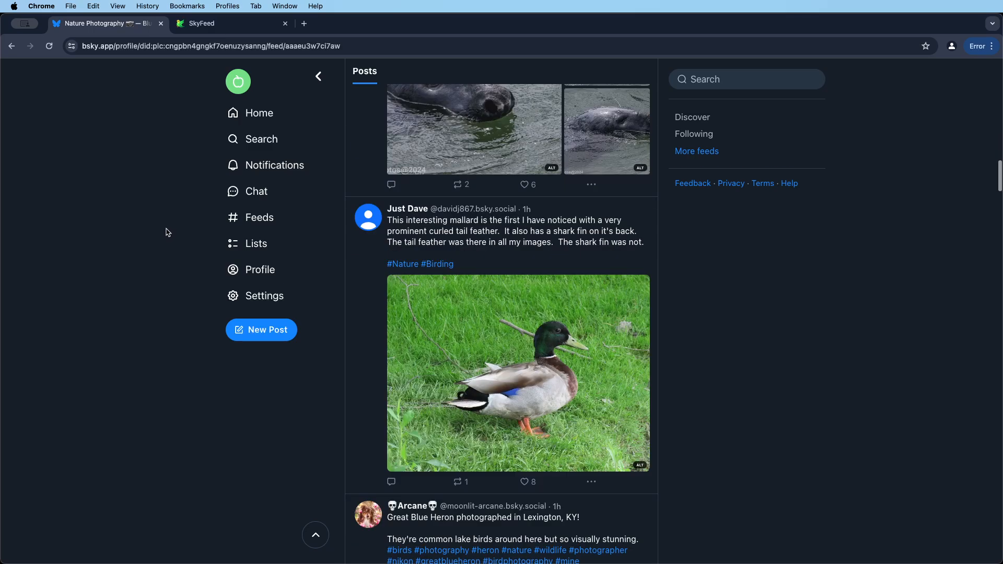
{"action": "scroll", "coordinate": [171, 231], "scroll_direction": "down", "scroll_amount": 8}
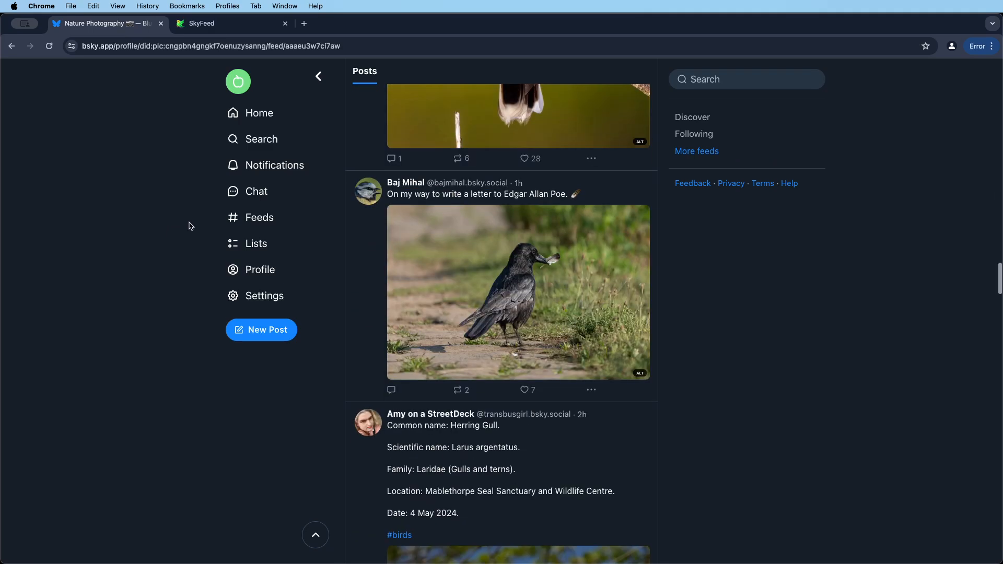
{"action": "scroll", "coordinate": [180, 217], "scroll_direction": "up", "scroll_amount": 15}
{"action": "scroll", "coordinate": [196, 176], "scroll_direction": "up", "scroll_amount": 10}
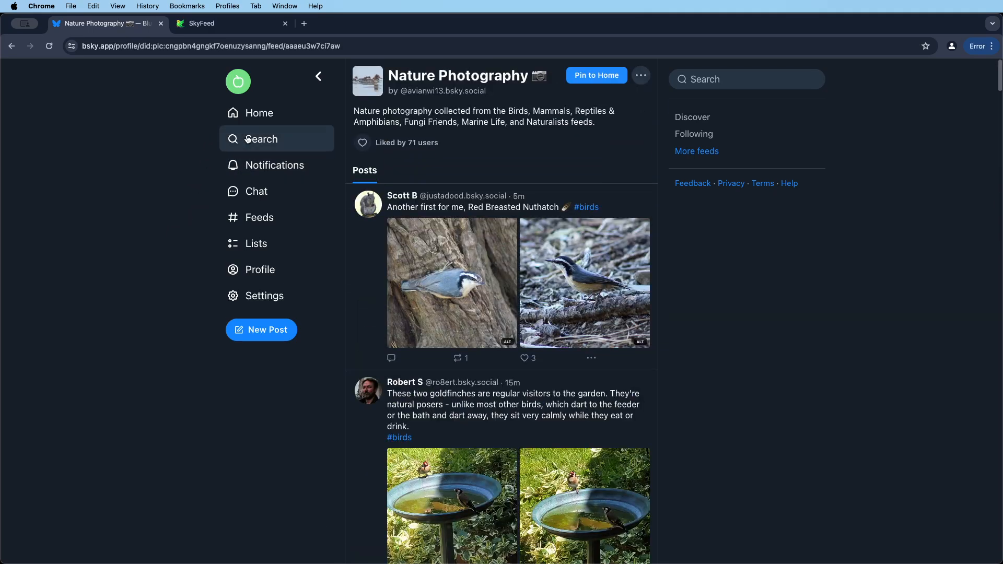
Step: Check the SkyFeed sign-in page, then open the account's own Bluesky profile and copy its handle without the @ sign
{"action": "left_click", "coordinate": [230, 24]}
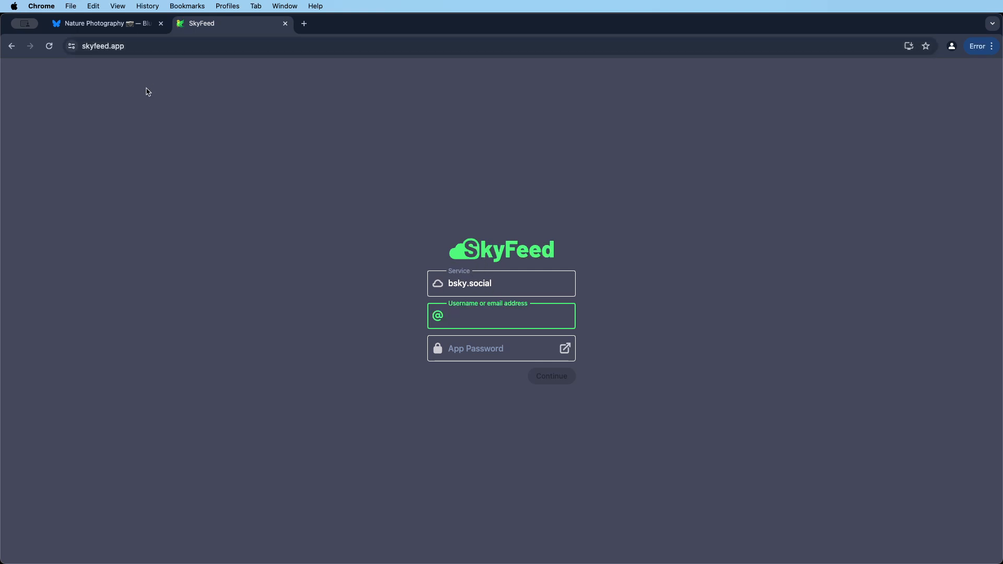
{"action": "left_click", "coordinate": [105, 24]}
{"action": "left_click", "coordinate": [253, 272]}
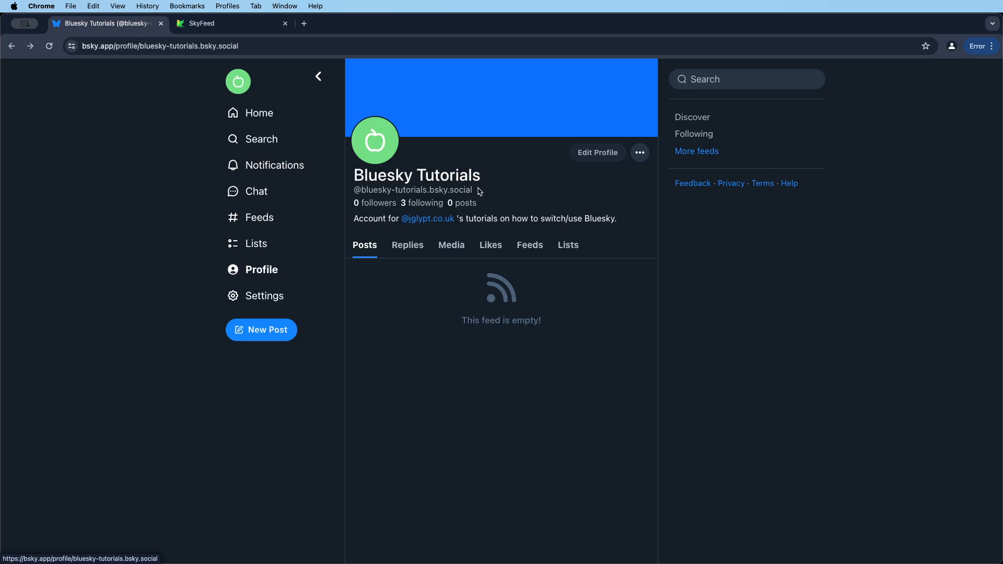
{"action": "left_click_drag", "start_coordinate": [365, 195], "coordinate": [363, 193]}
{"action": "key", "text": "super+c"}
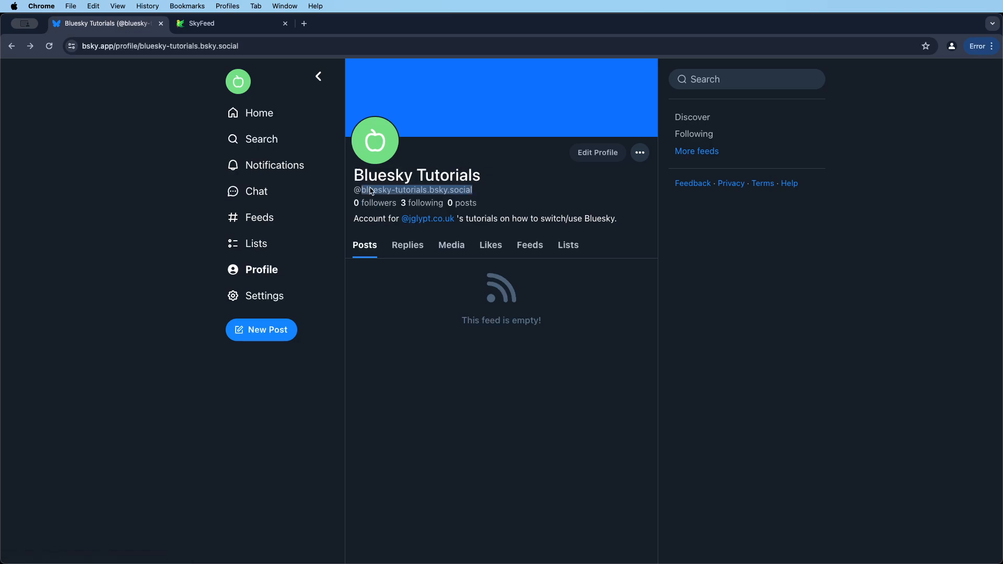
{"action": "left_click", "coordinate": [430, 191]}
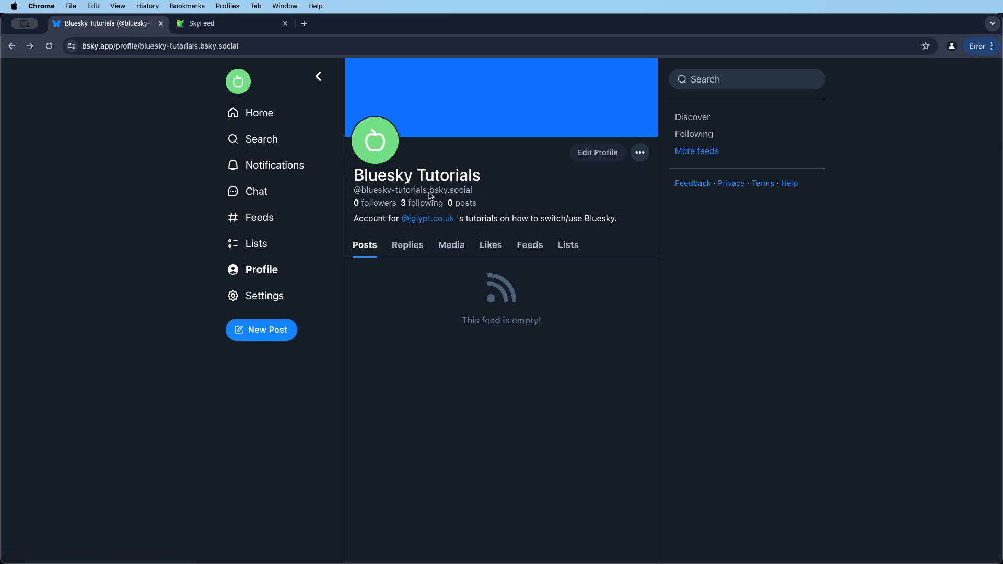
Step: Switch to SkyFeed and enter the copied Bluesky handle as the username
{"action": "left_click", "coordinate": [219, 23]}
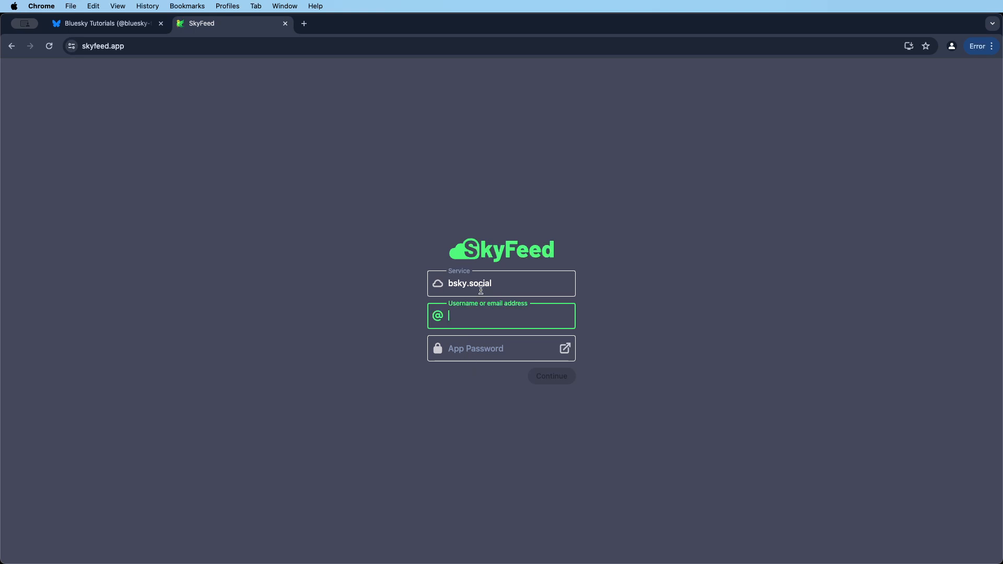
{"action": "key", "text": "super+v"}
{"action": "key", "text": "Tab"}
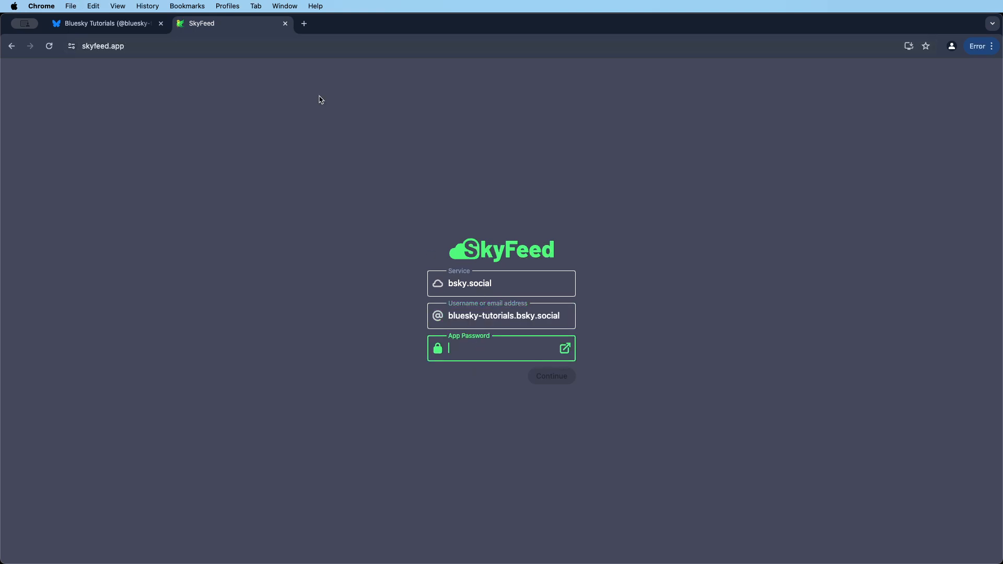
Step: Switch back to Bluesky and open the settings at the Advanced section containing App Passwords
{"action": "left_click", "coordinate": [131, 32]}
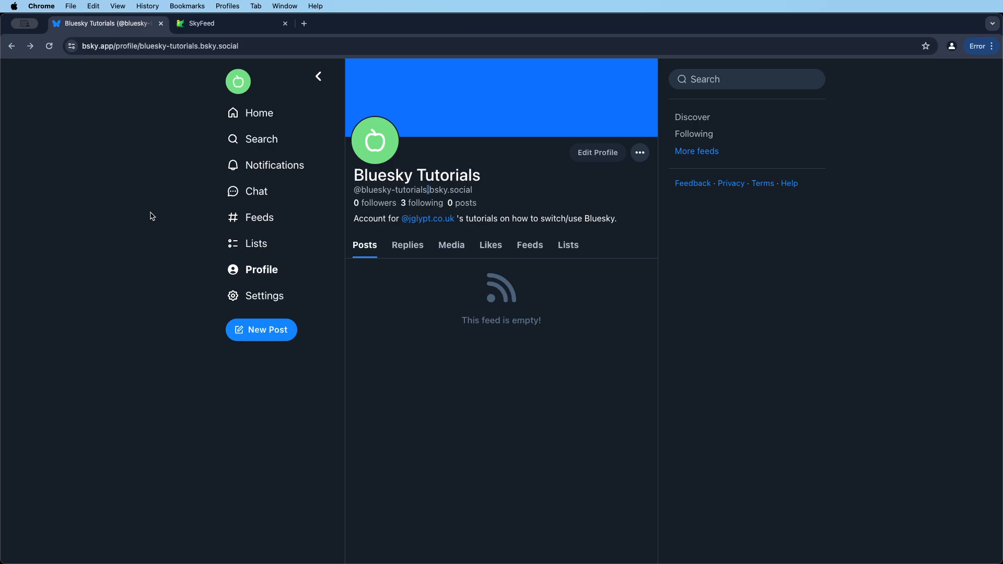
{"action": "left_click", "coordinate": [230, 295]}
{"action": "scroll", "coordinate": [96, 295], "scroll_direction": "down", "scroll_amount": 8}
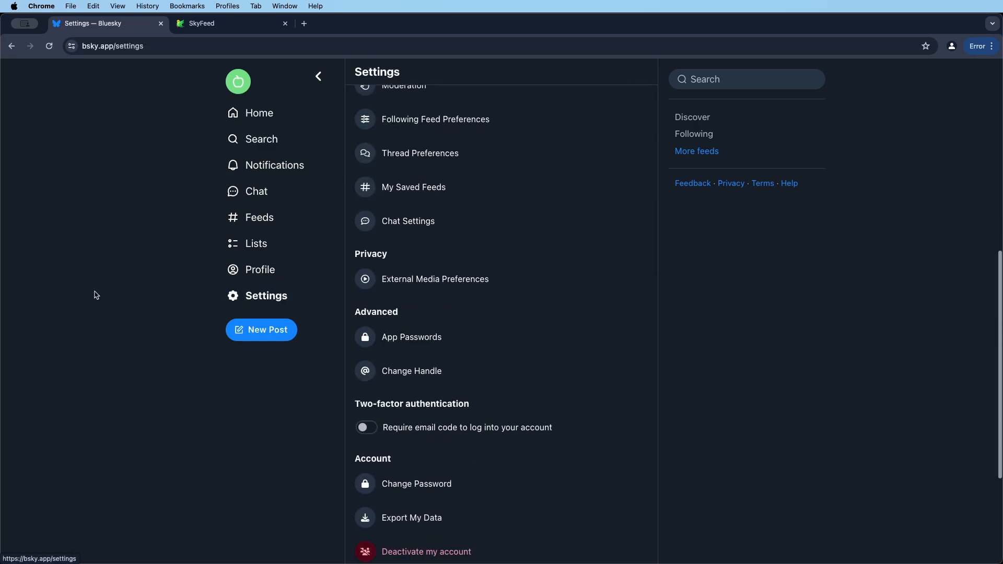
{"action": "scroll", "coordinate": [96, 296], "scroll_direction": "down", "scroll_amount": 3}
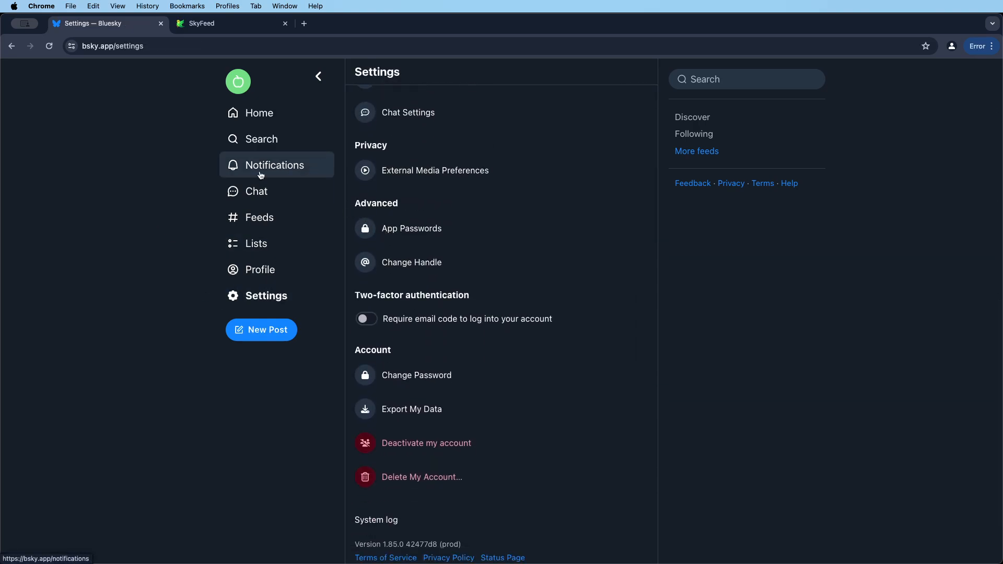
{"action": "double_click", "coordinate": [386, 203]}
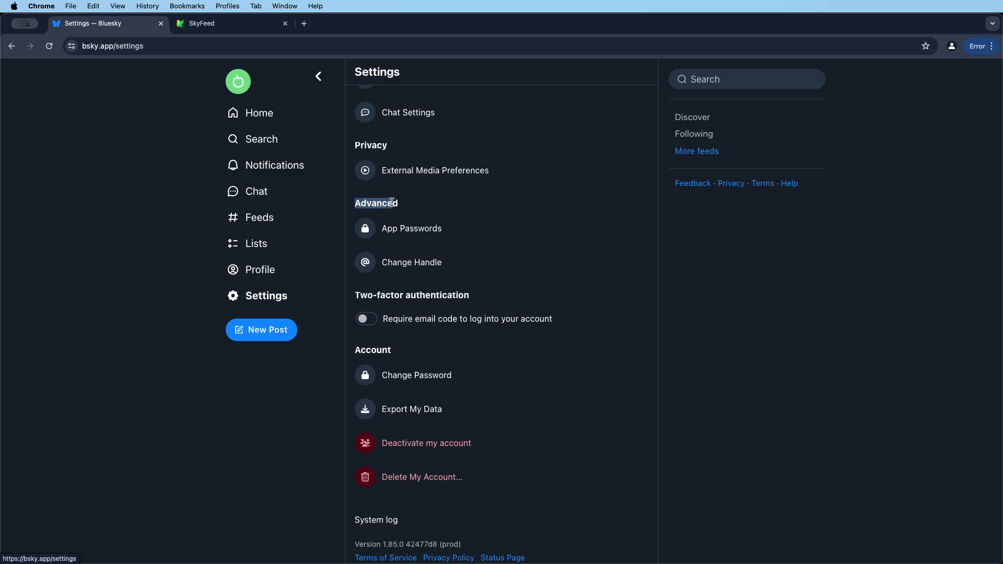
Step: Create a new app password named SkyFeed in the Bluesky settings, without access to direct messages
{"action": "left_click", "coordinate": [396, 229]}
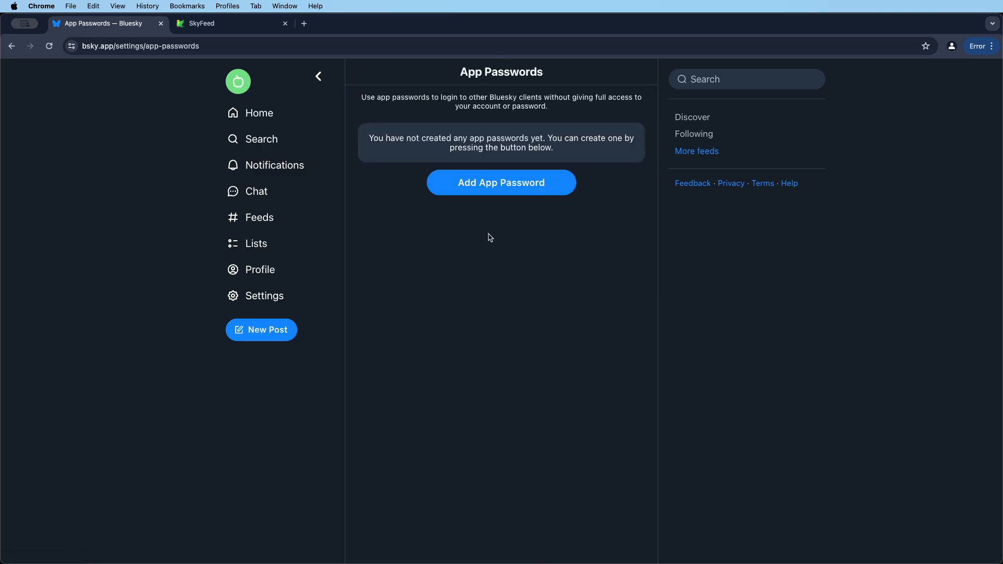
{"action": "left_click", "coordinate": [481, 192]}
{"action": "double_click", "coordinate": [474, 277]}
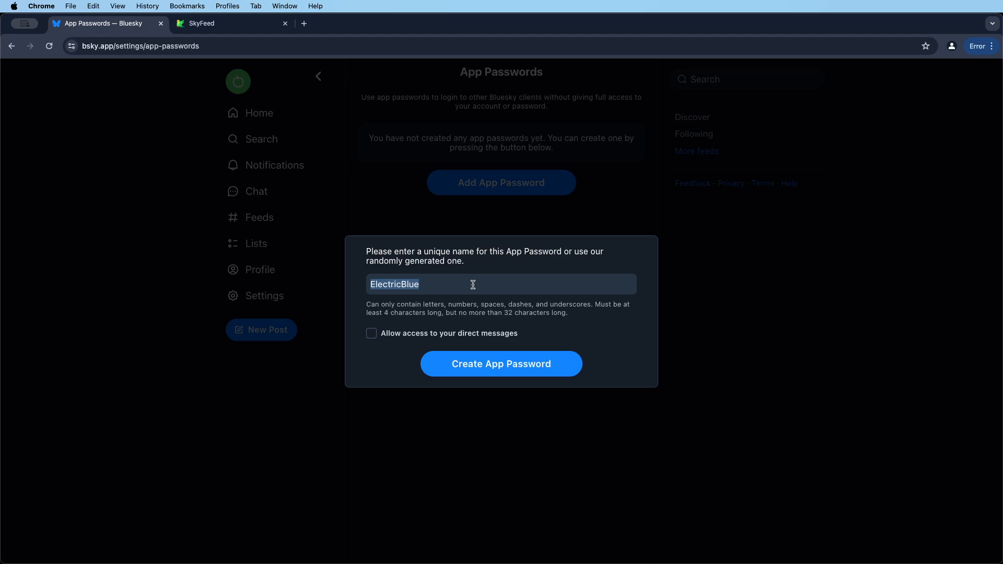
{"action": "type", "text": "Sk"}
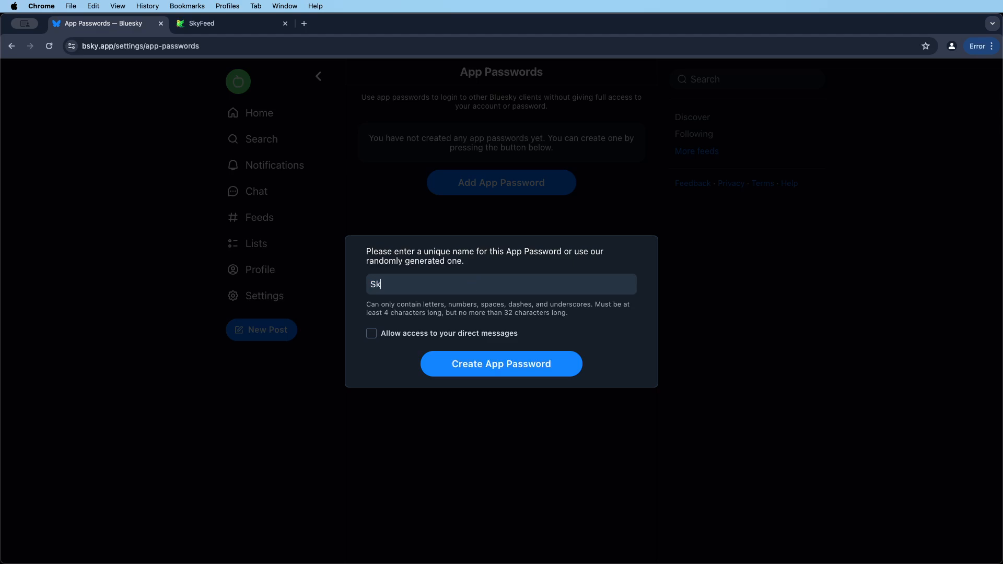
{"action": "type", "text": "yFeed"}
{"action": "left_click", "coordinate": [203, 23]}
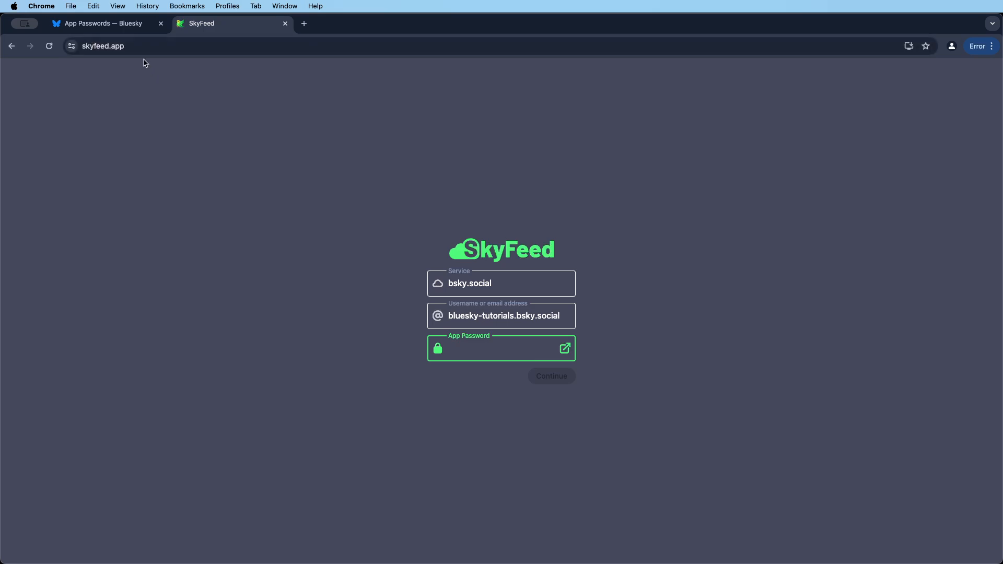
{"action": "left_click", "coordinate": [136, 24]}
{"action": "left_click", "coordinate": [509, 372]}
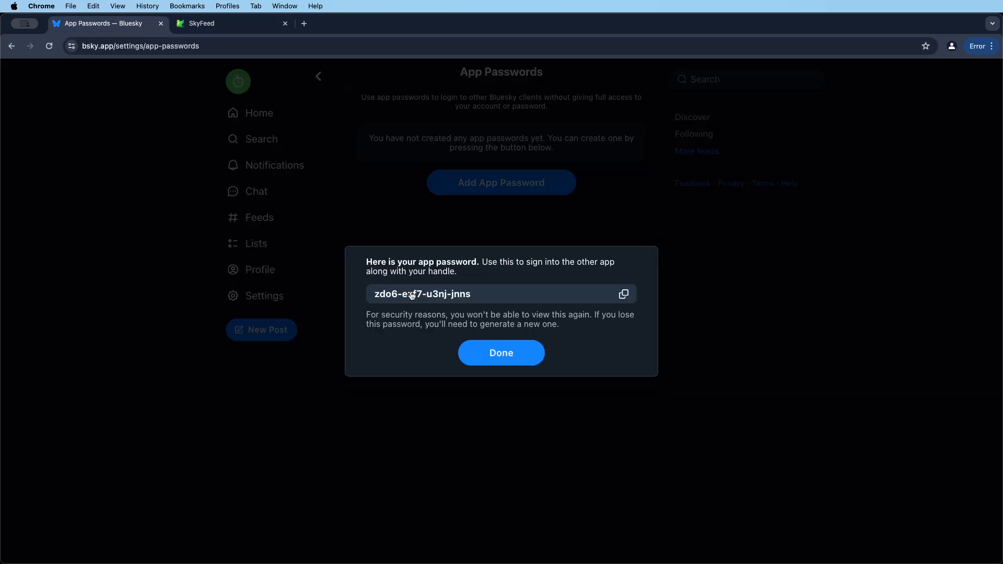
Step: Copy the generated app password, switch to SkyFeed, paste it as the App Password and sign in
{"action": "left_click", "coordinate": [453, 294]}
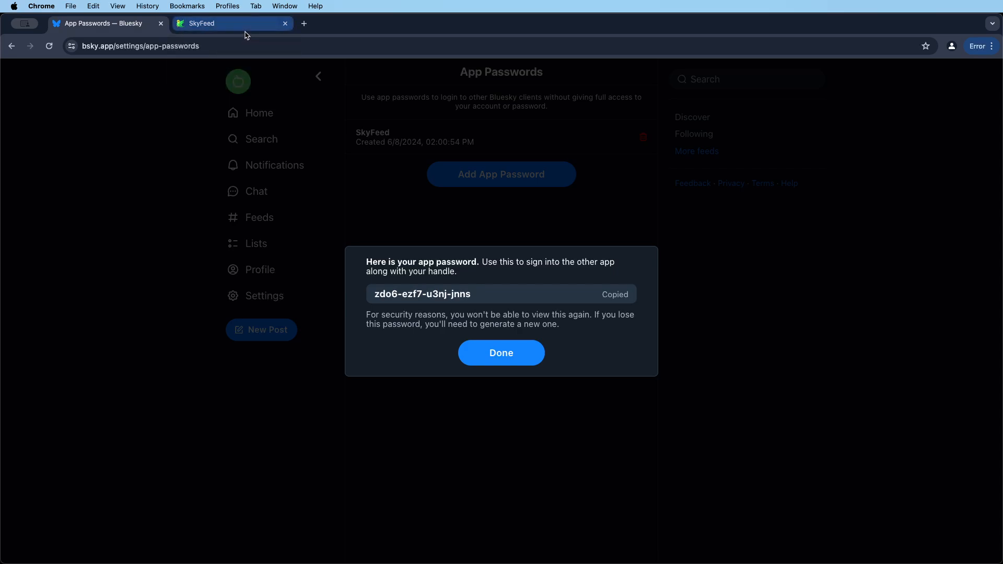
{"action": "left_click", "coordinate": [430, 297]}
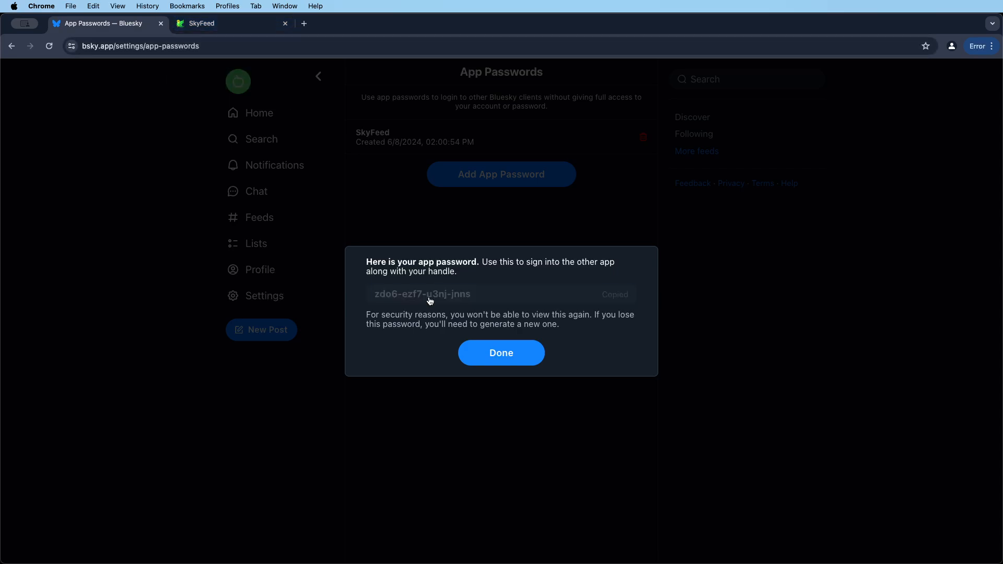
{"action": "left_click", "coordinate": [209, 25]}
{"action": "key", "text": "super+v"}
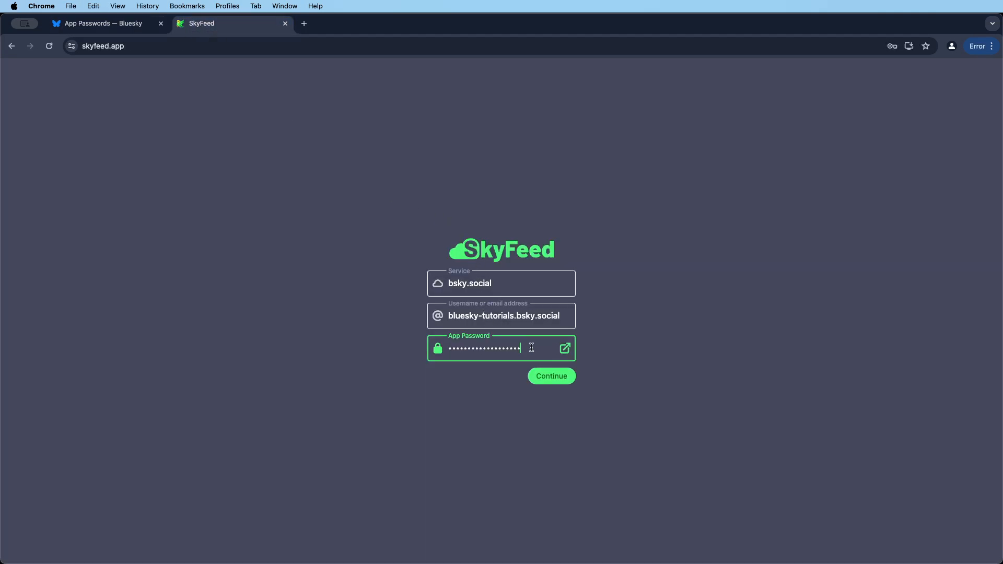
{"action": "left_click", "coordinate": [551, 381]}
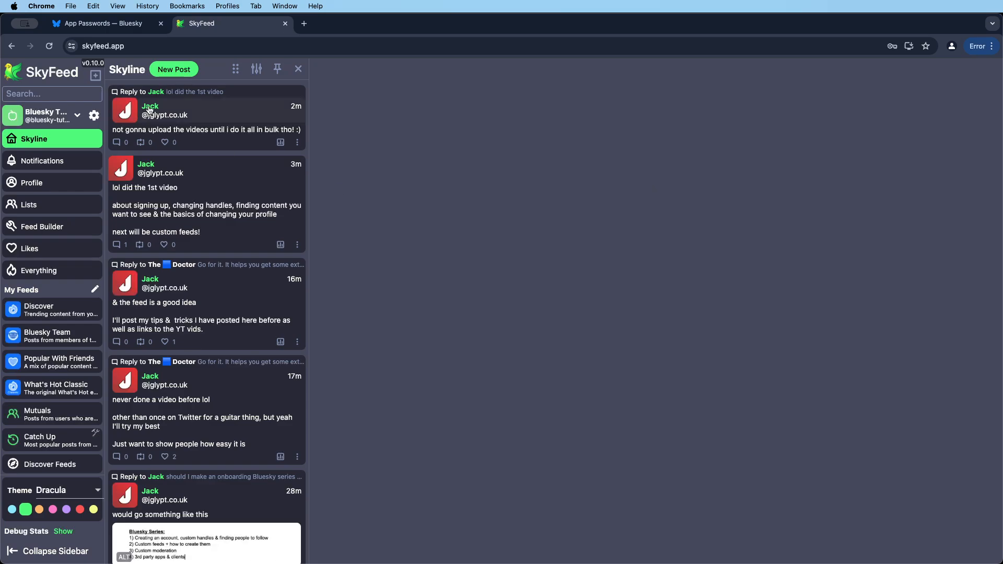
Step: Create a first custom feed in the SkyFeed Builder and name it Guitar Feed
{"action": "scroll", "coordinate": [238, 212], "scroll_direction": "down", "scroll_amount": 15}
{"action": "scroll", "coordinate": [230, 215], "scroll_direction": "up", "scroll_amount": 20}
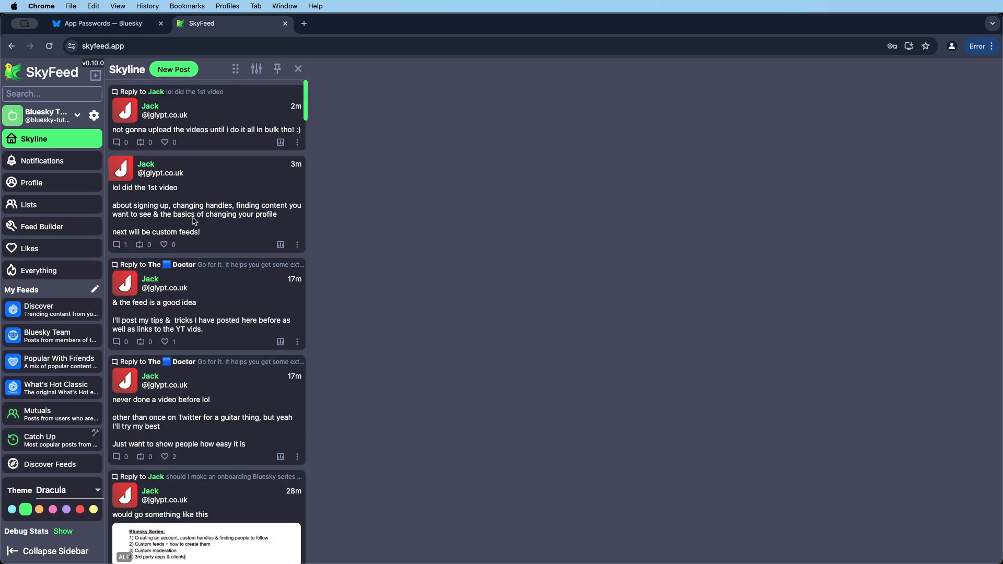
{"action": "scroll", "coordinate": [193, 220], "scroll_direction": "down", "scroll_amount": 20}
{"action": "left_click", "coordinate": [71, 234]}
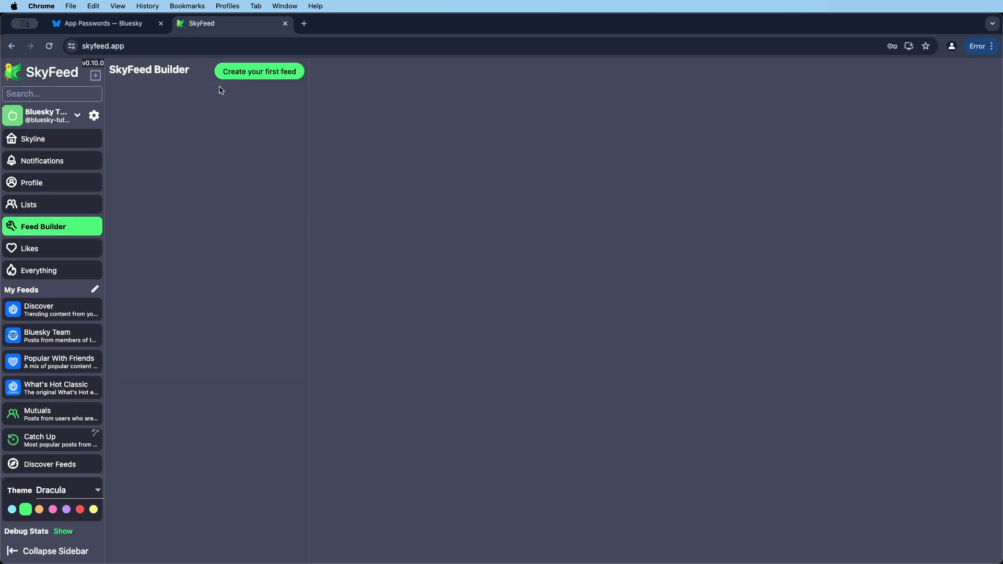
{"action": "left_click", "coordinate": [273, 71]}
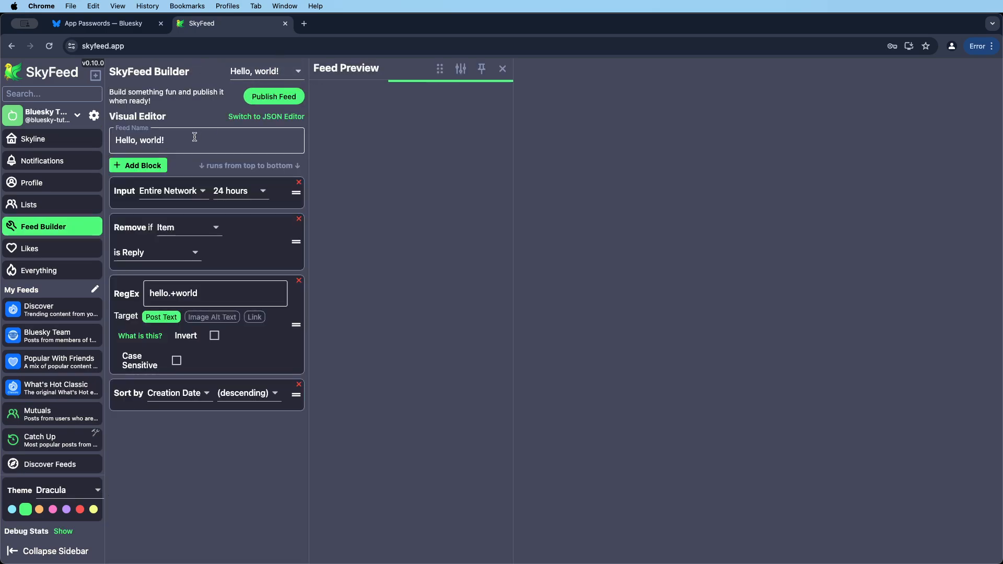
{"action": "triple_click", "coordinate": [120, 137]}
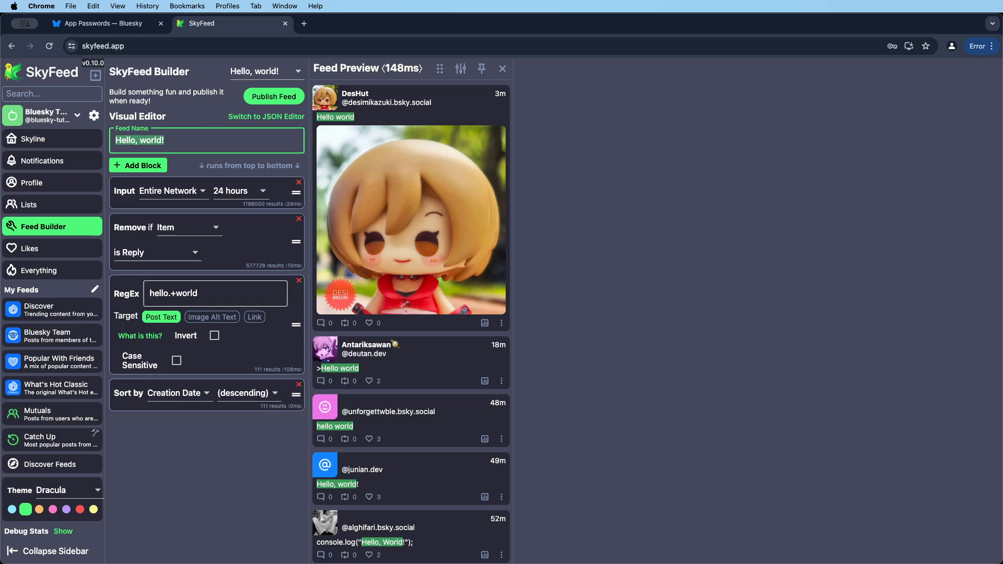
{"action": "type", "text": "Guitar Feed"}
Step: Keep Entire Network as the input, set its period to 7 days and delete the block that removes replies
{"action": "left_click", "coordinate": [166, 191]}
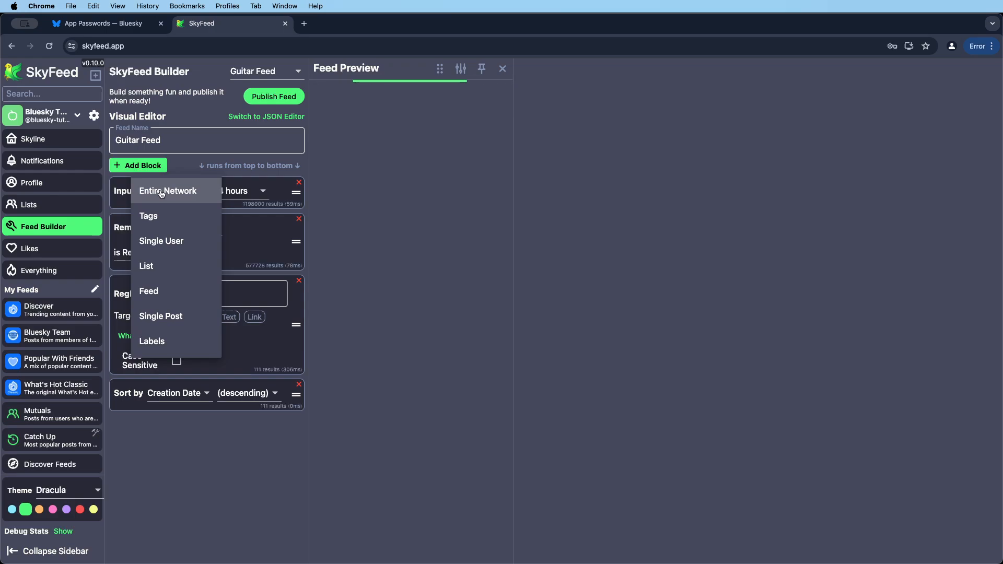
{"action": "left_click", "coordinate": [177, 192]}
{"action": "left_click", "coordinate": [232, 187]}
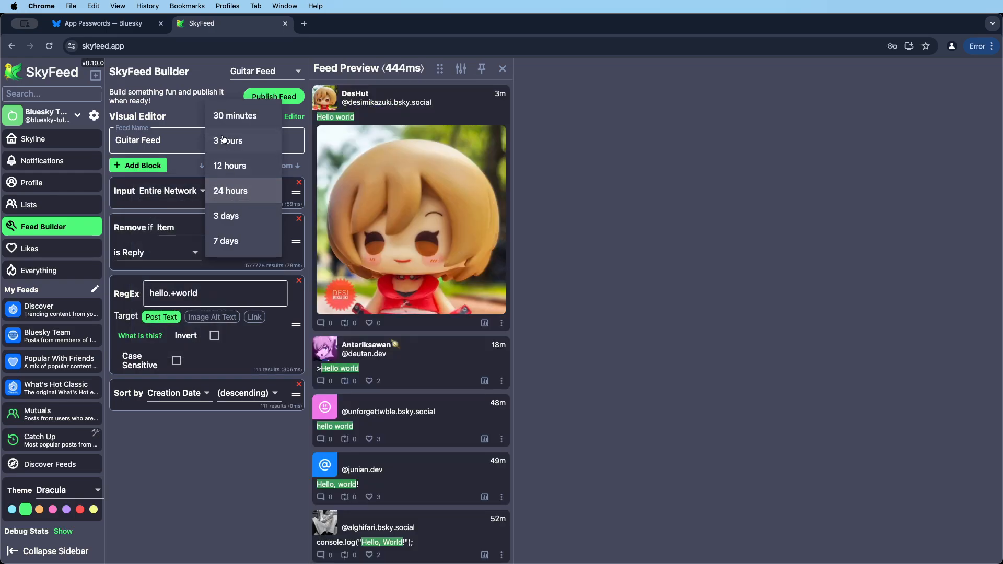
{"action": "left_click", "coordinate": [235, 238]}
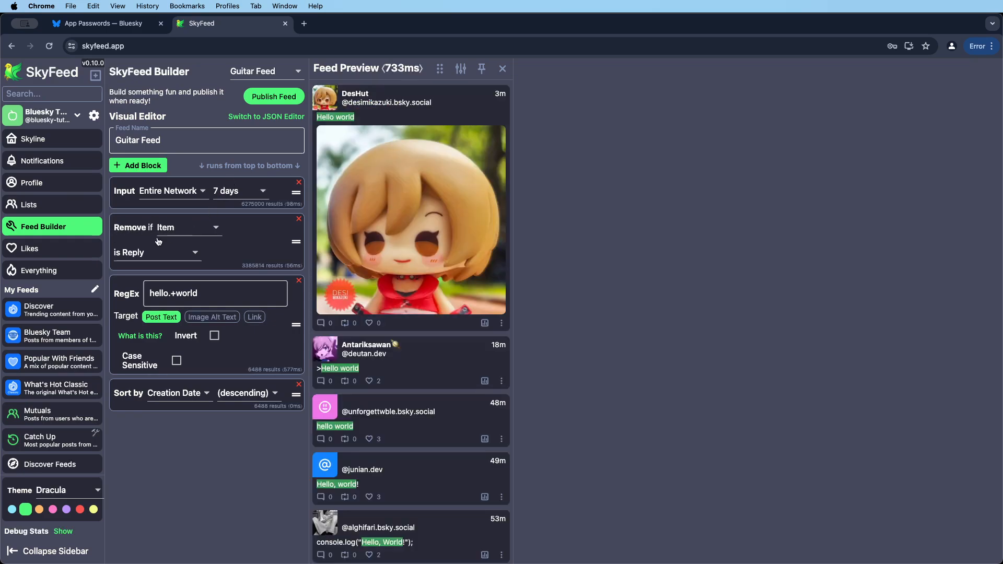
{"action": "left_click", "coordinate": [298, 219]}
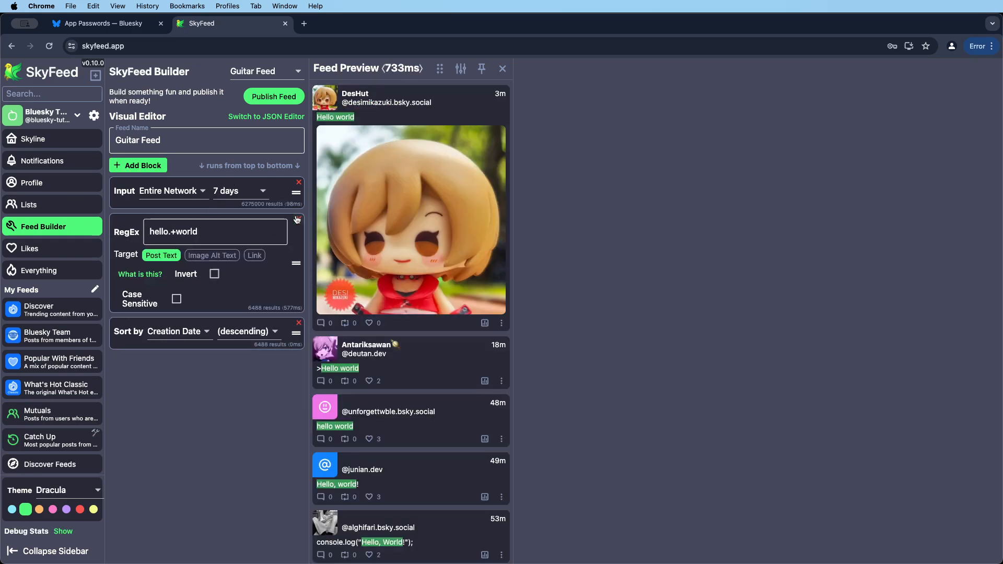
Step: Examine the default RegEx pattern hello.+world and the posts it matches in the feed preview
{"action": "double_click", "coordinate": [178, 232]}
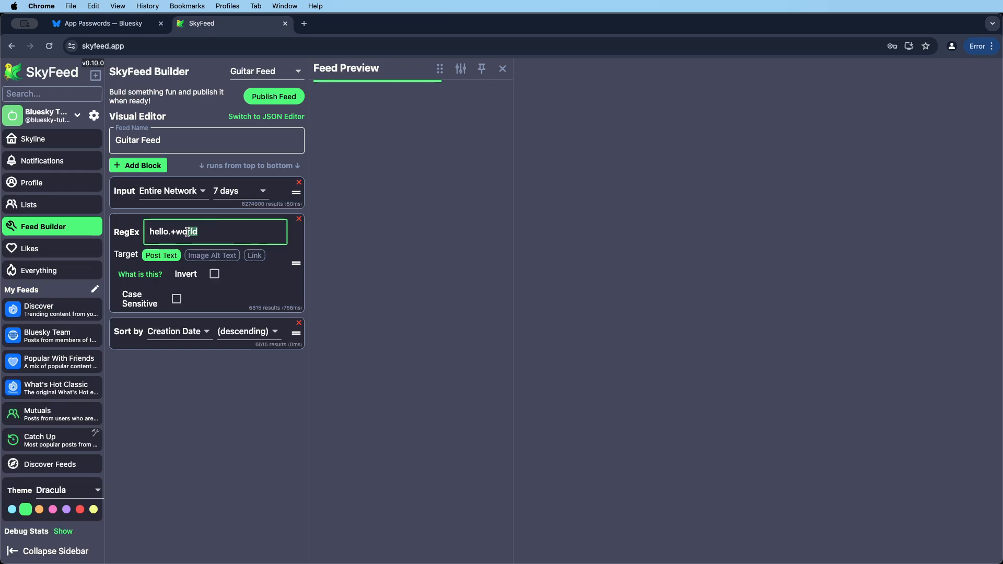
{"action": "left_click_drag", "start_coordinate": [178, 232], "coordinate": [146, 239]}
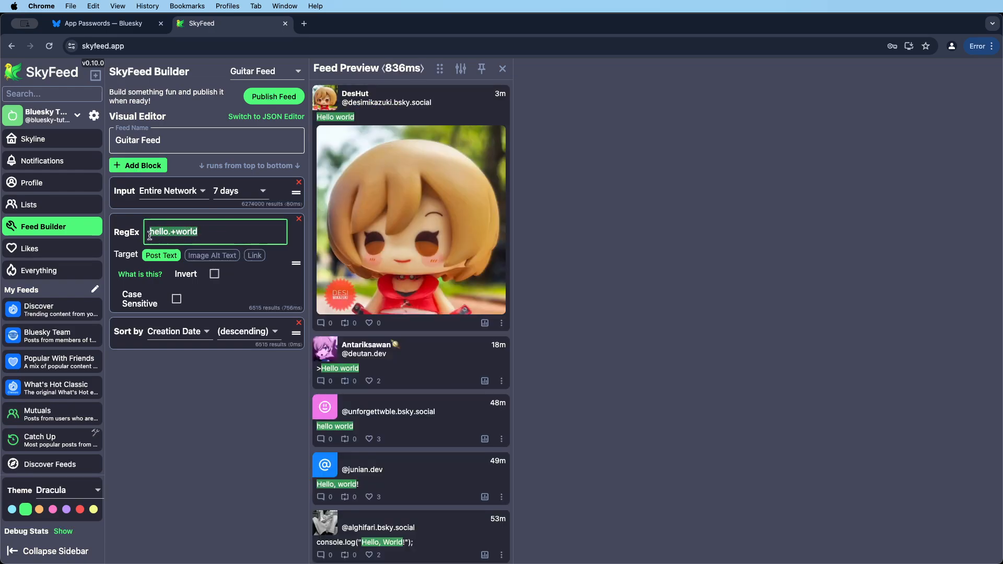
{"action": "left_click", "coordinate": [177, 234]}
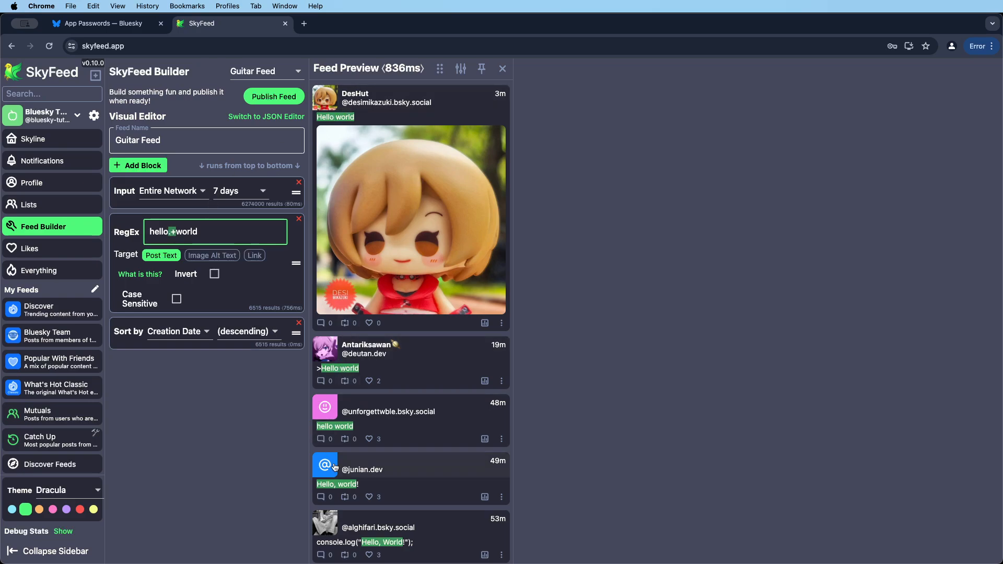
{"action": "scroll", "coordinate": [388, 424], "scroll_direction": "down", "scroll_amount": 6}
{"action": "scroll", "coordinate": [389, 423], "scroll_direction": "down", "scroll_amount": 5}
{"action": "scroll", "coordinate": [389, 423], "scroll_direction": "up", "scroll_amount": 15}
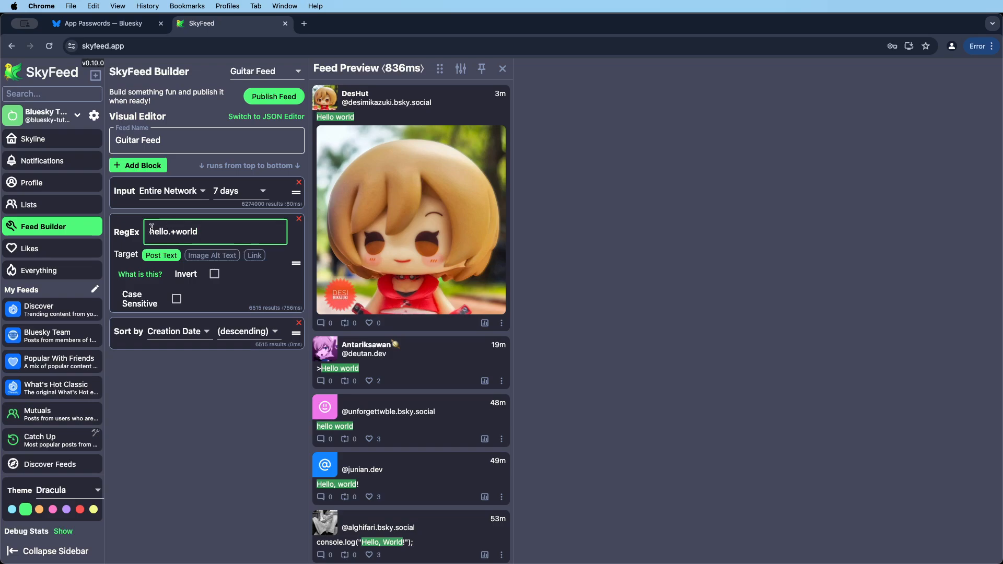
Step: Replace the default RegEx pattern with the single keyword guitar
{"action": "double_click", "coordinate": [166, 230]}
{"action": "left_click_drag", "start_coordinate": [171, 231], "coordinate": [202, 231]}
{"action": "key", "text": "BackSpace"}
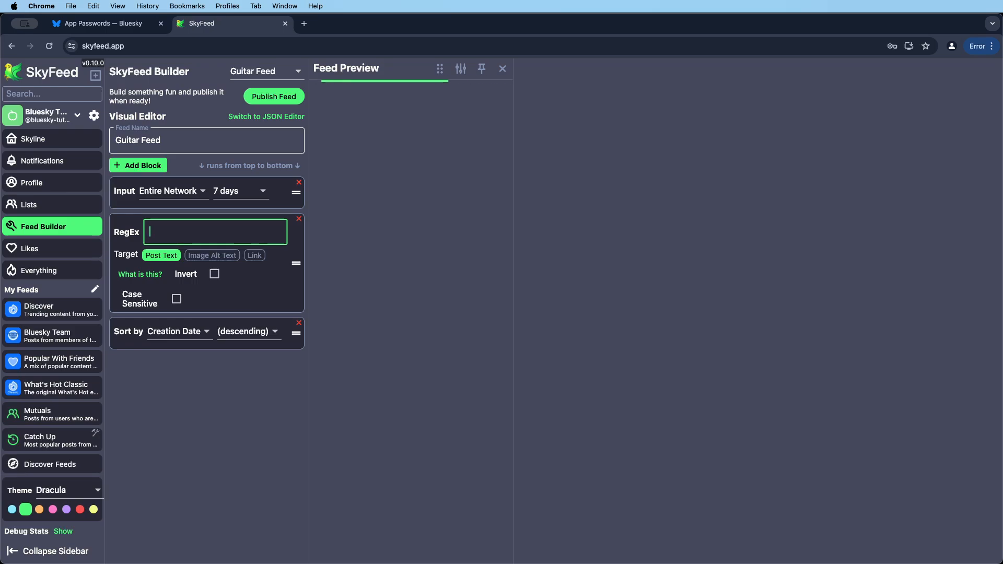
{"action": "type", "text": "guitar"}
Step: Extend the RegEx pattern to guitar|acoustic.+guitar|electric.+guitar|bass.+guitar|guitar.+amplifier|guitar.+amp
{"action": "key", "text": "super+equal"}
{"action": "key", "text": "super+equal"}
{"action": "key", "text": "super+equal"}
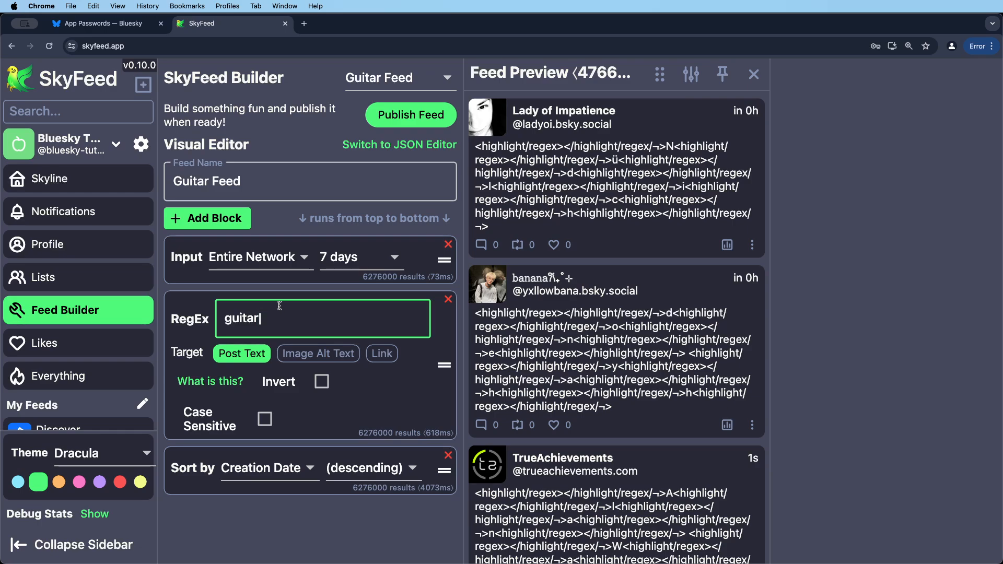
{"action": "type", "text": "acoustic.+guitar|elec"}
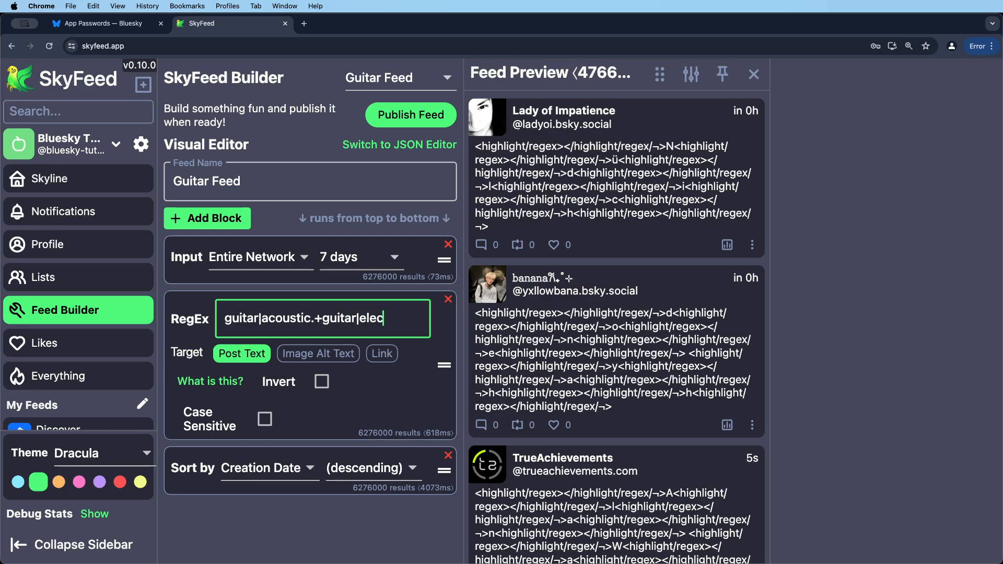
{"action": "type", "text": "tric.+guitar"}
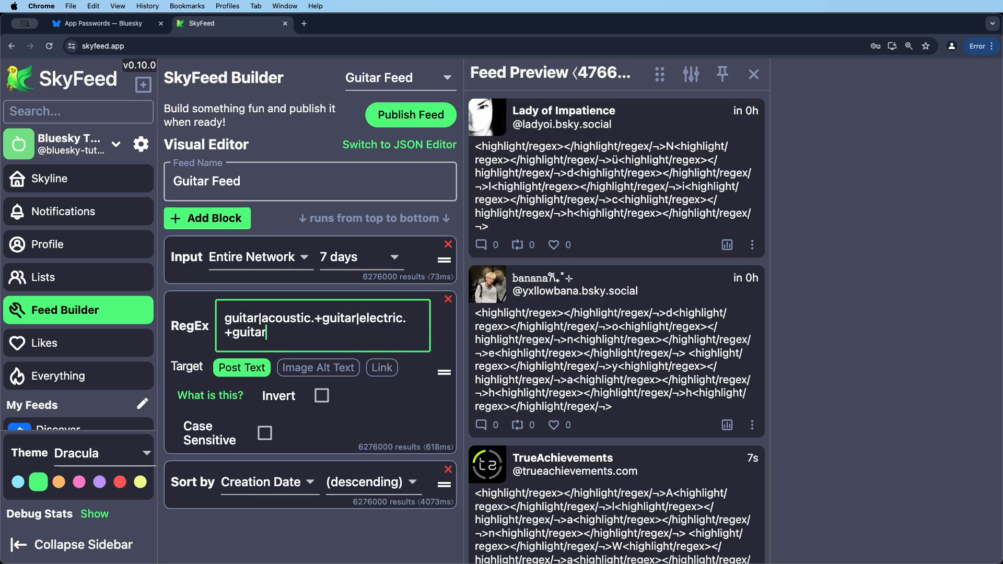
{"action": "type", "text": "|bass.+guita"}
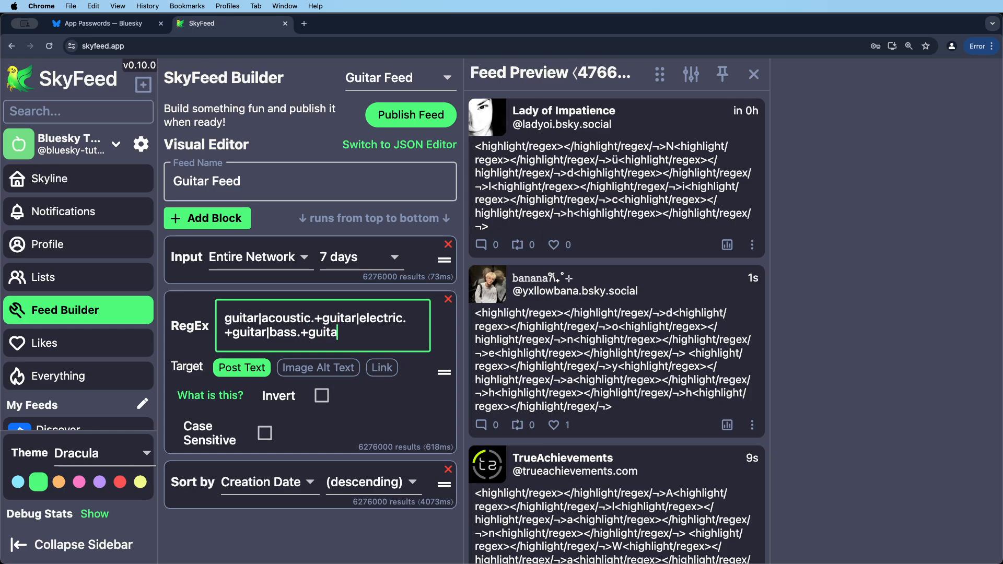
{"action": "type", "text": "r"}
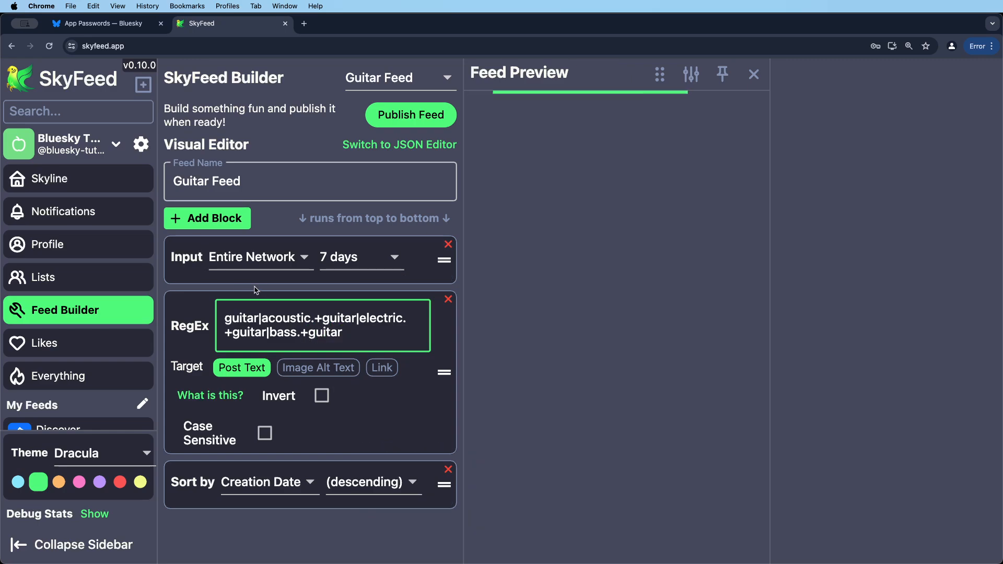
{"action": "type", "text": "|guitar.+amplif"}
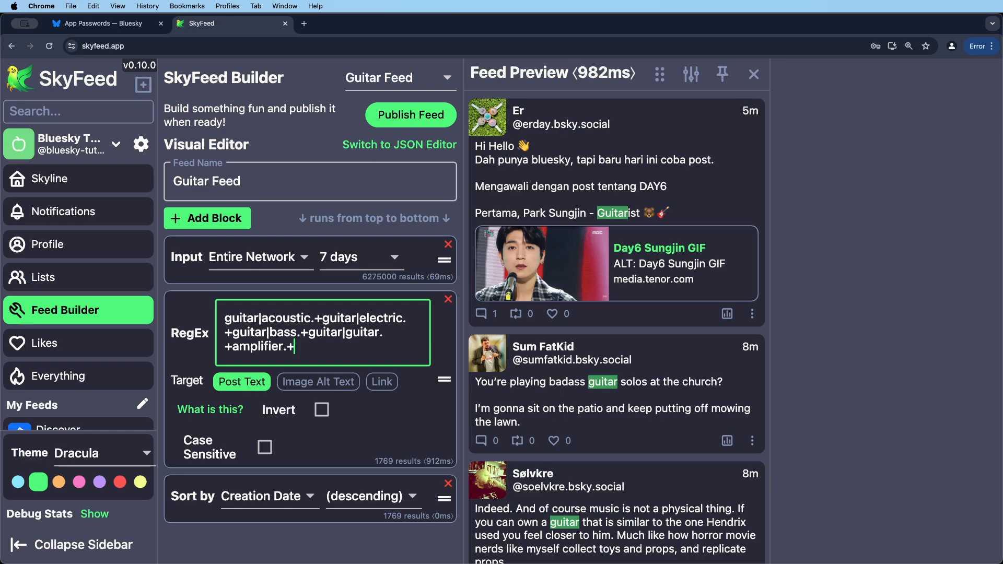
{"action": "type", "text": "ier|guitar"}
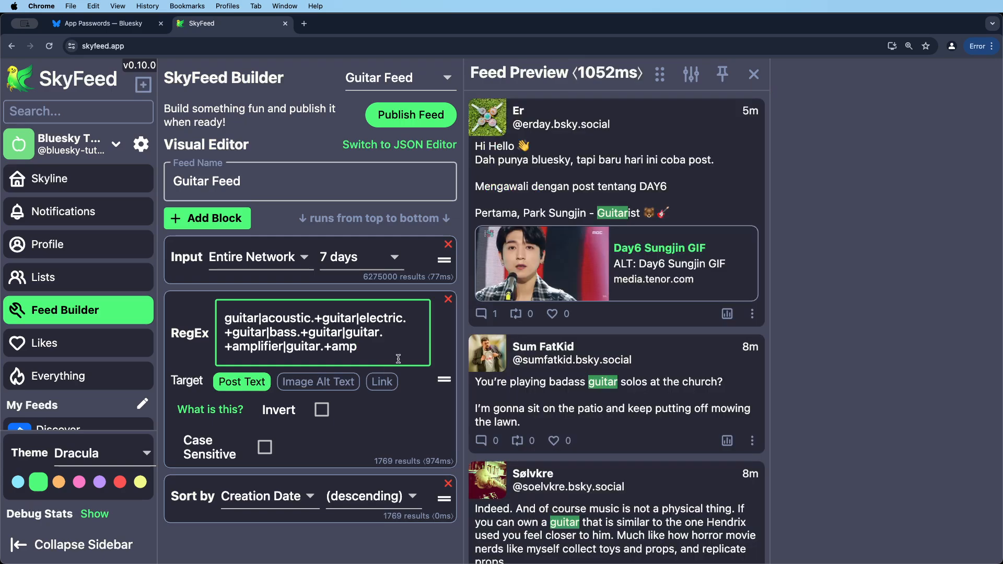
Step: Add a Remove block that removes posts whose Language is not English
{"action": "scroll", "coordinate": [559, 173], "scroll_direction": "down", "scroll_amount": 10}
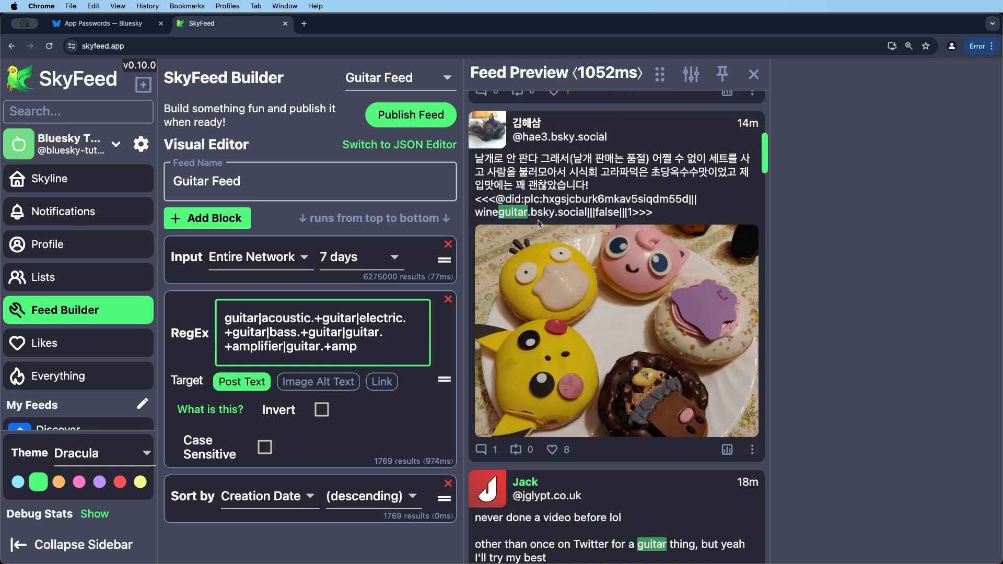
{"action": "scroll", "coordinate": [539, 224], "scroll_direction": "down", "scroll_amount": 15}
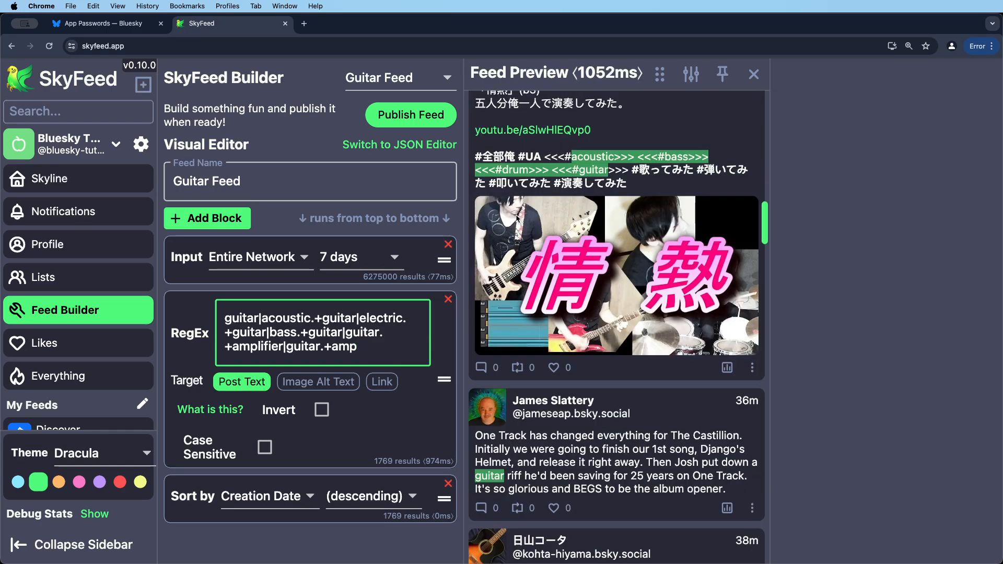
{"action": "scroll", "coordinate": [503, 212], "scroll_direction": "down", "scroll_amount": 10}
{"action": "key", "text": "super+minus"}
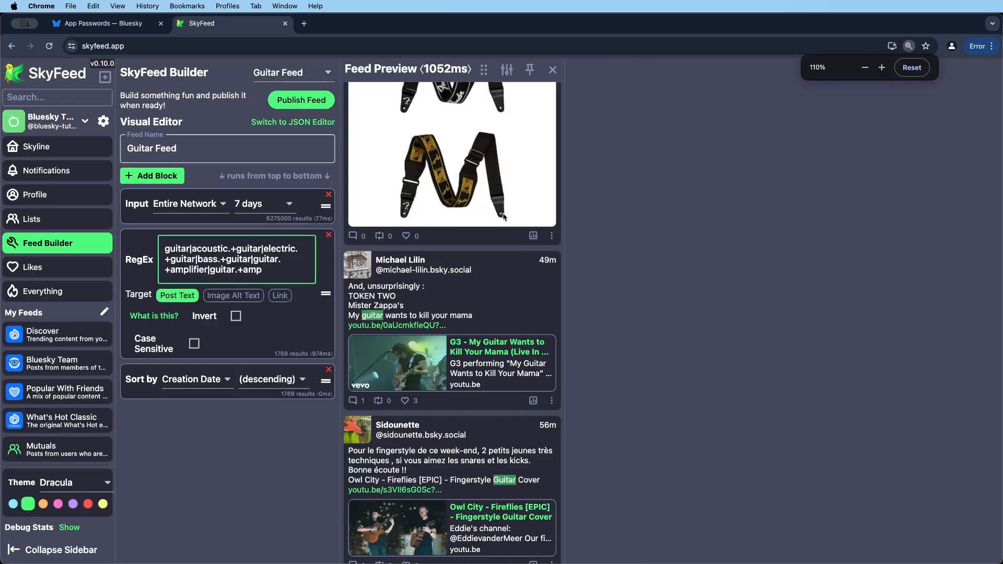
{"action": "left_click", "coordinate": [140, 173]}
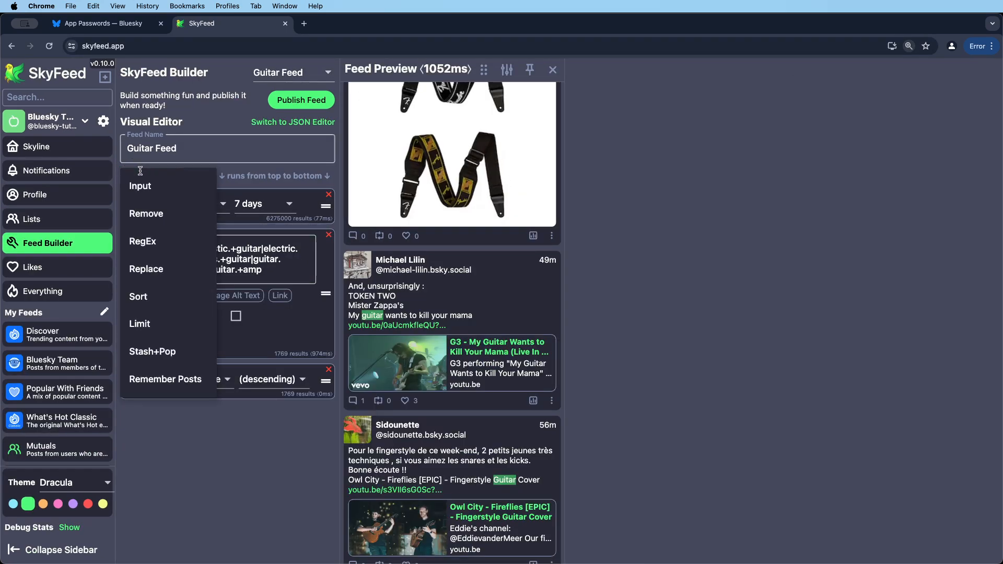
{"action": "left_click", "coordinate": [146, 214]}
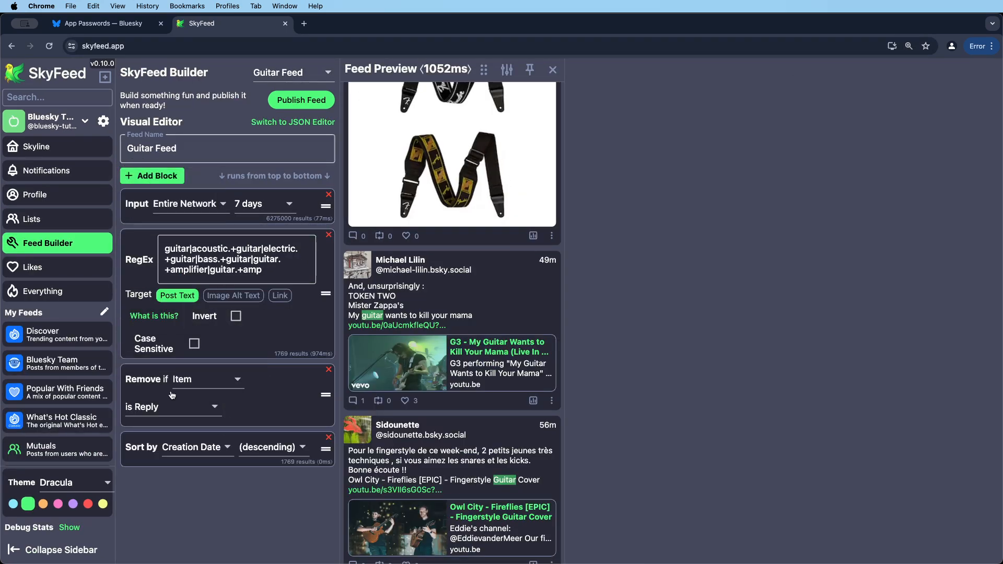
{"action": "left_click", "coordinate": [184, 379]}
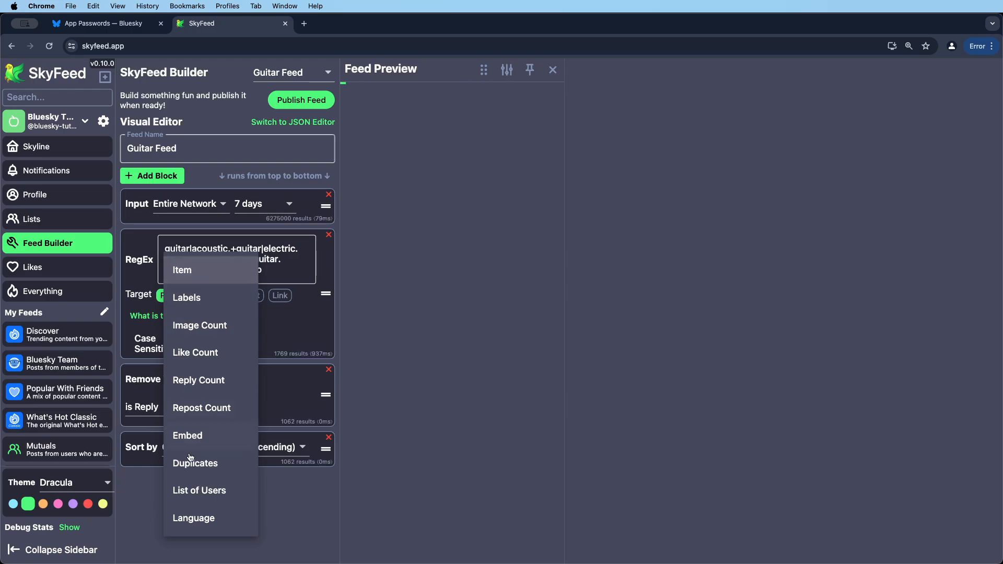
{"action": "left_click", "coordinate": [203, 517]}
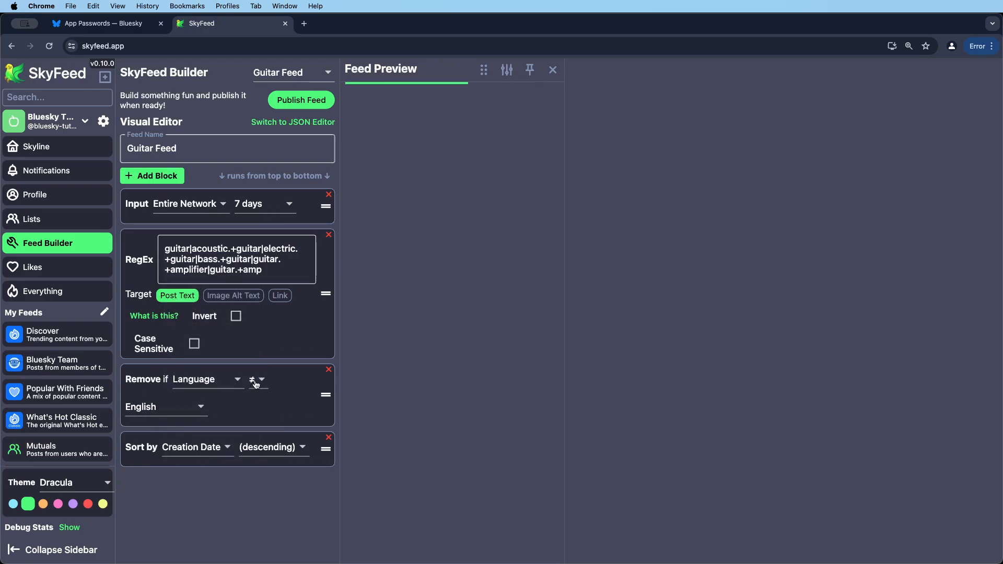
Step: Examine the posts in the feed preview to check the results of the guitar keywords and English language filter
{"action": "scroll", "coordinate": [387, 169], "scroll_direction": "down", "scroll_amount": 20}
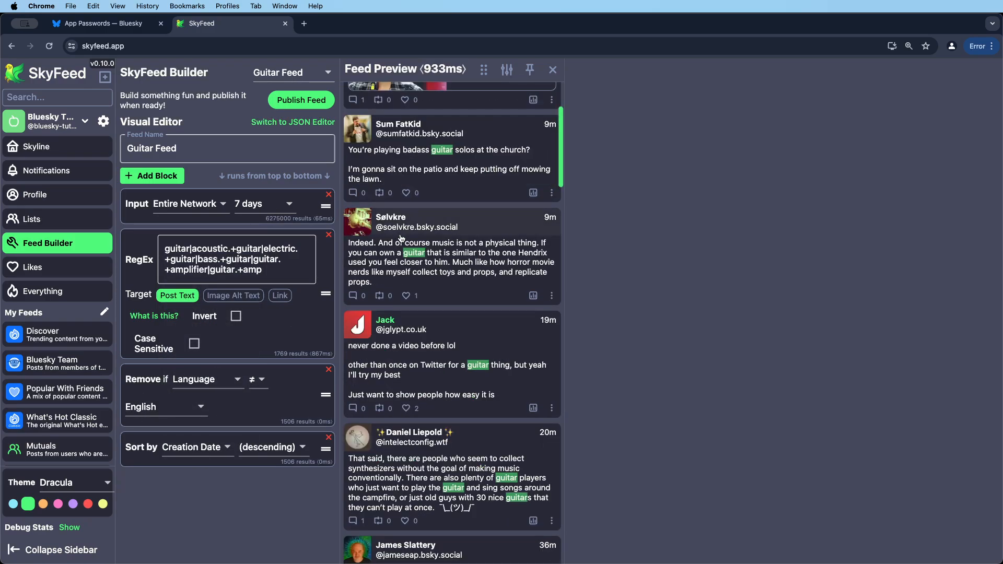
{"action": "scroll", "coordinate": [394, 252], "scroll_direction": "down", "scroll_amount": 5}
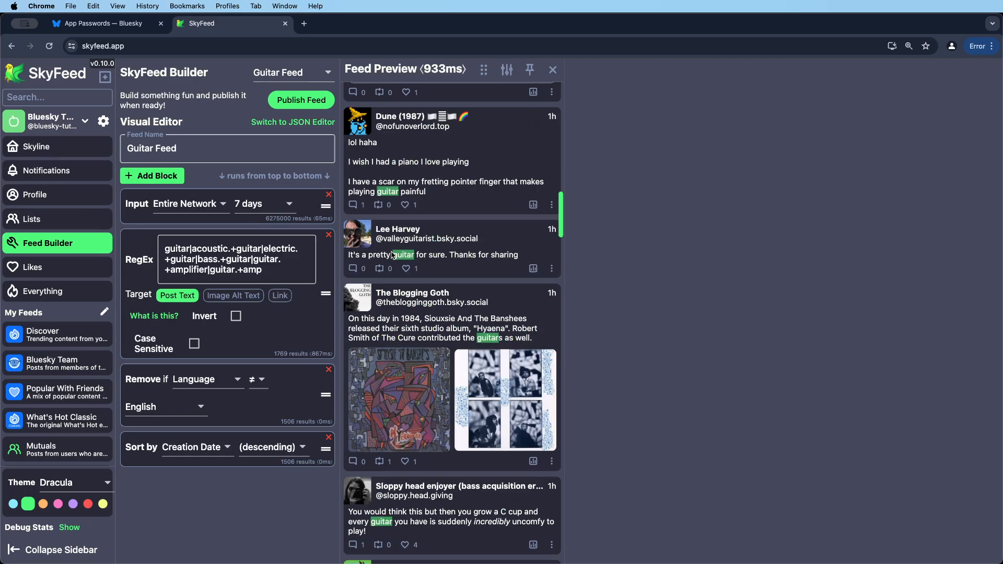
{"action": "scroll", "coordinate": [393, 245], "scroll_direction": "down", "scroll_amount": 4}
{"action": "scroll", "coordinate": [393, 232], "scroll_direction": "down", "scroll_amount": 12}
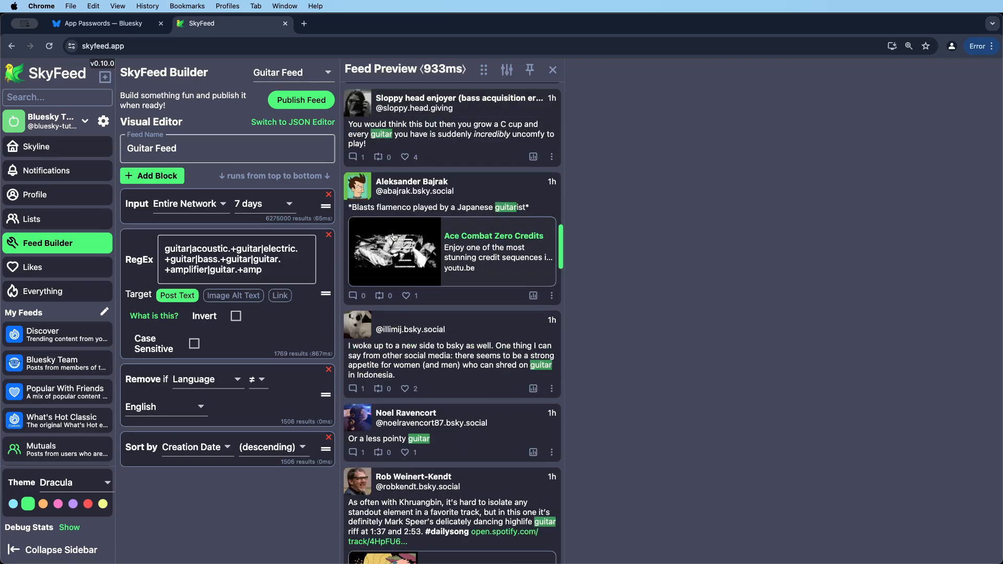
{"action": "scroll", "coordinate": [394, 239], "scroll_direction": "down", "scroll_amount": 15}
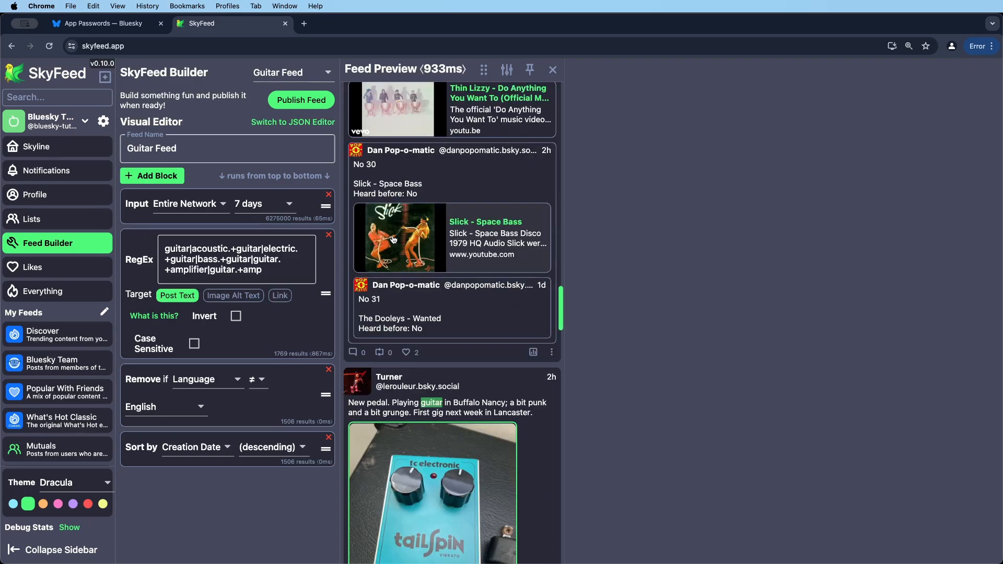
{"action": "scroll", "coordinate": [394, 196], "scroll_direction": "up", "scroll_amount": 1}
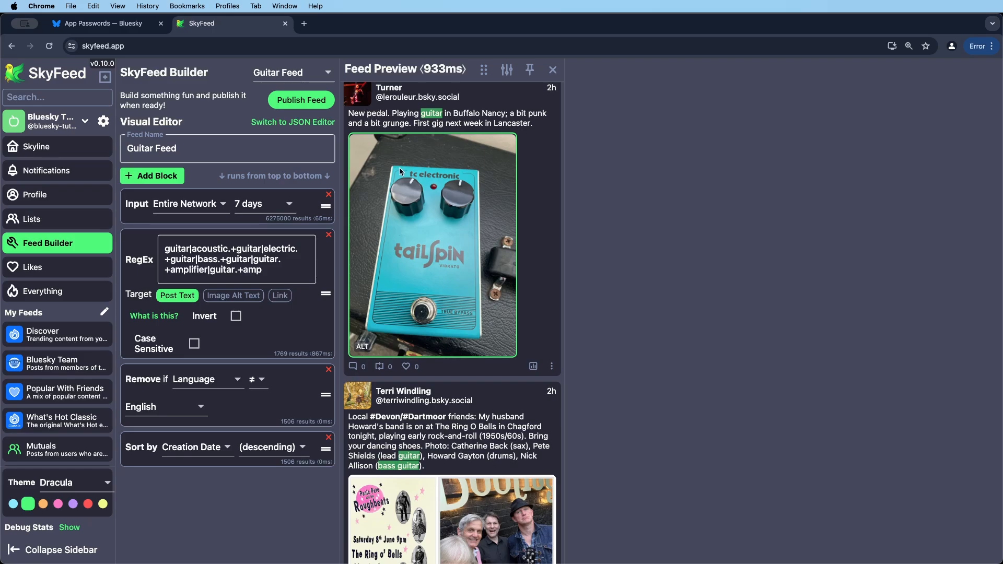
{"action": "scroll", "coordinate": [410, 167], "scroll_direction": "down", "scroll_amount": 15}
{"action": "scroll", "coordinate": [410, 173], "scroll_direction": "down", "scroll_amount": 15}
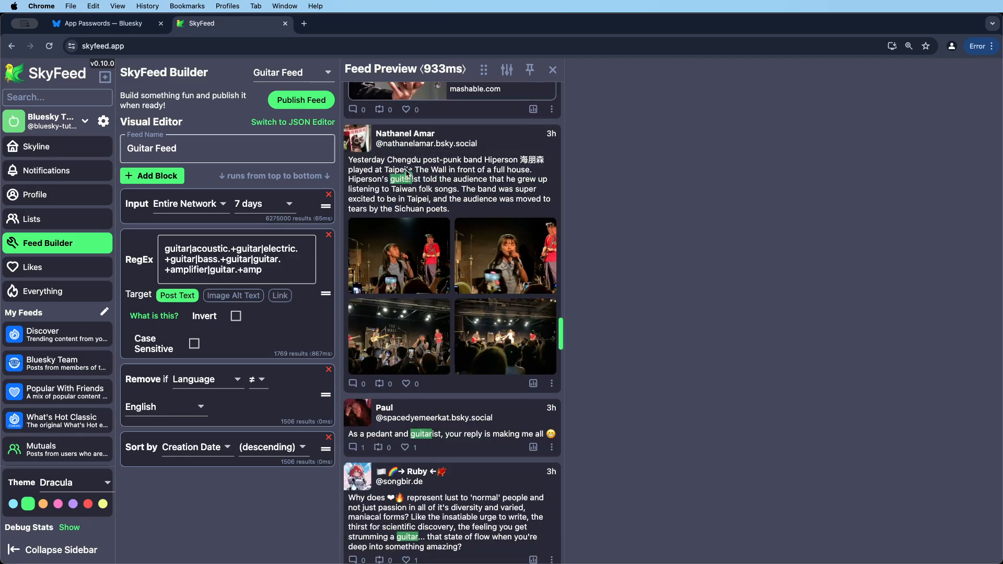
{"action": "scroll", "coordinate": [401, 191], "scroll_direction": "down", "scroll_amount": 6}
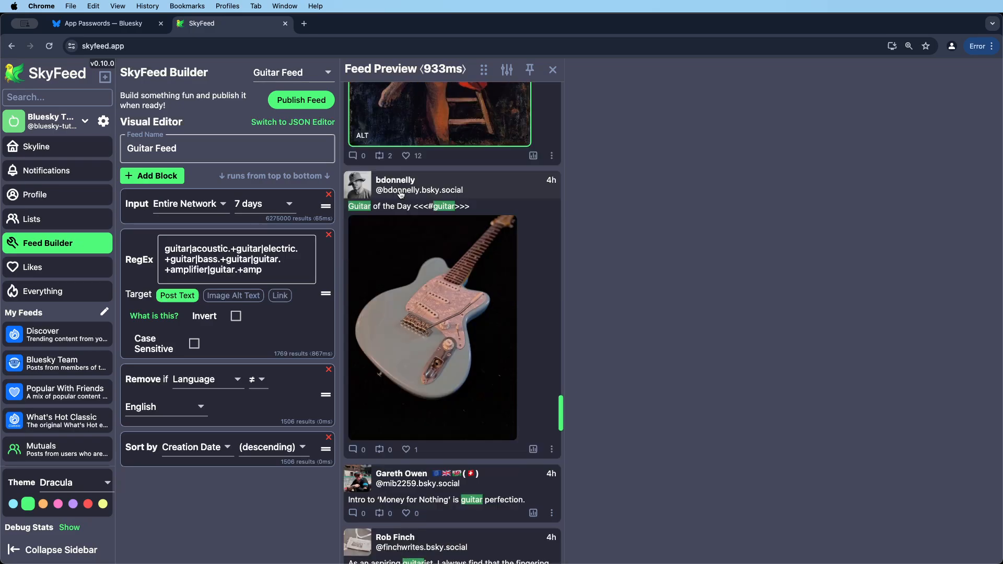
{"action": "scroll", "coordinate": [496, 257], "scroll_direction": "down", "scroll_amount": 4}
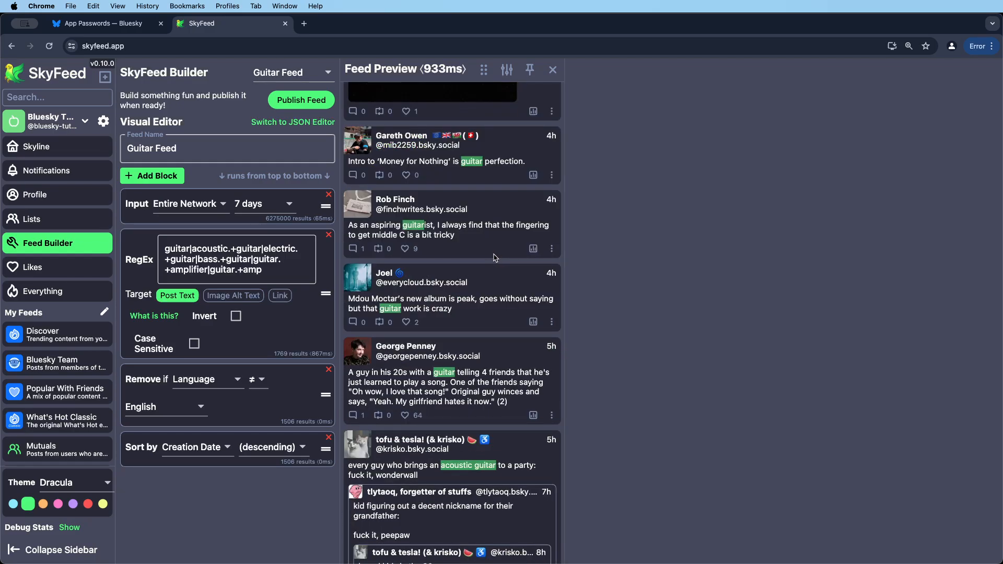
{"action": "scroll", "coordinate": [493, 250], "scroll_direction": "down", "scroll_amount": 8}
{"action": "scroll", "coordinate": [493, 250], "scroll_direction": "down", "scroll_amount": 15}
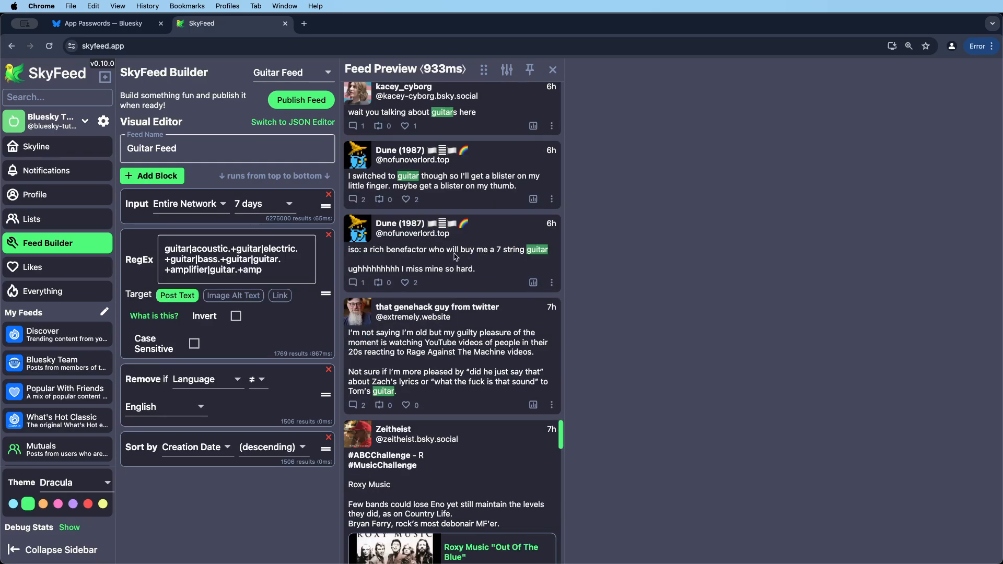
{"action": "scroll", "coordinate": [364, 255], "scroll_direction": "down", "scroll_amount": 15}
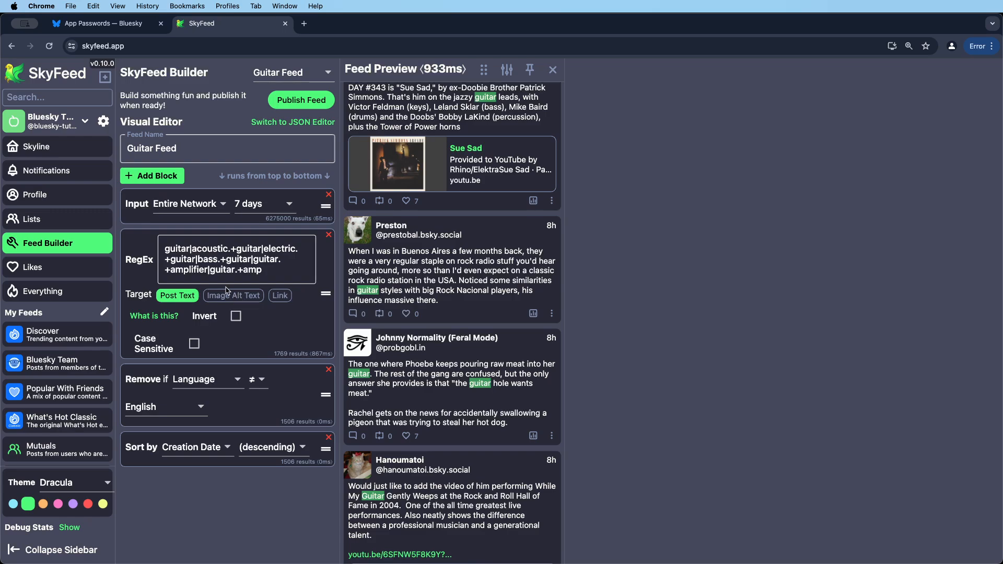
Step: Extend the RegEx block's targets to include Image Alt Text and Link alongside Post Text
{"action": "left_click", "coordinate": [226, 296]}
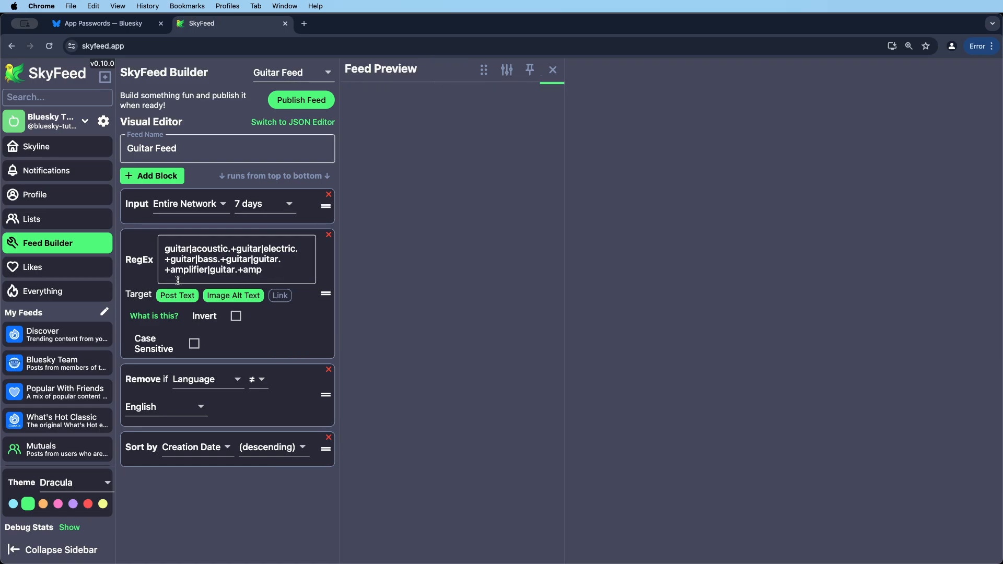
{"action": "left_click", "coordinate": [281, 296]}
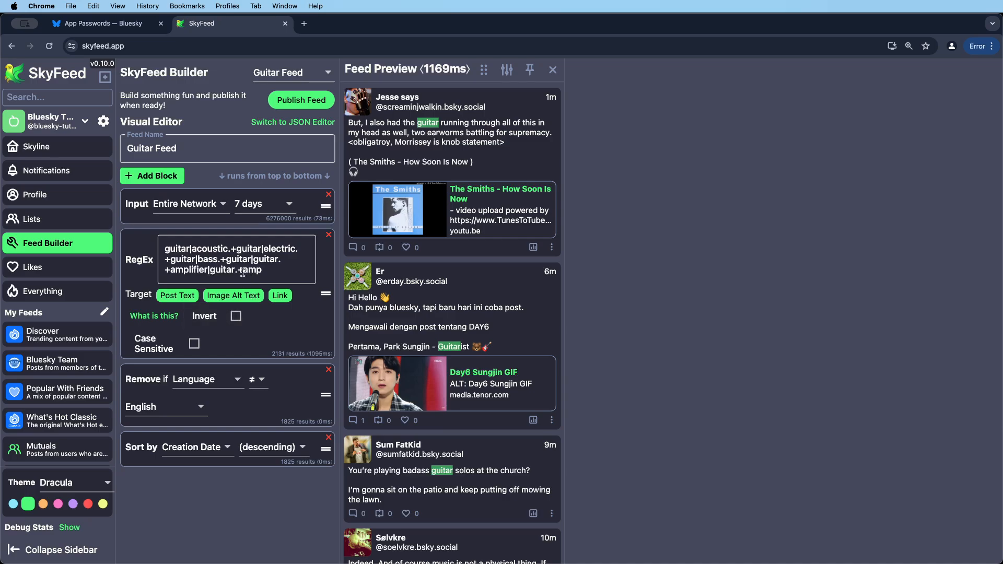
{"action": "left_click", "coordinate": [148, 178]}
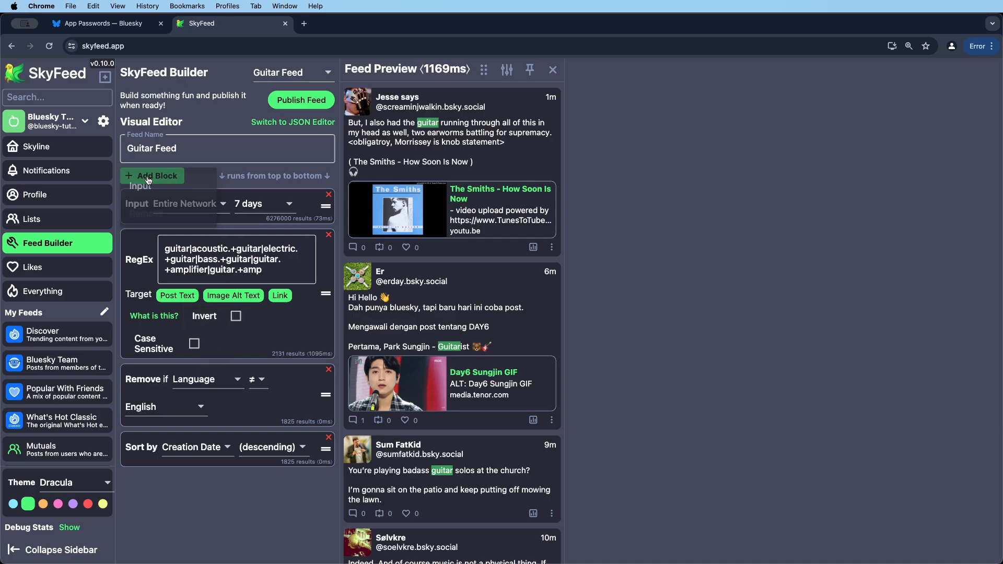
{"action": "left_click", "coordinate": [248, 281]}
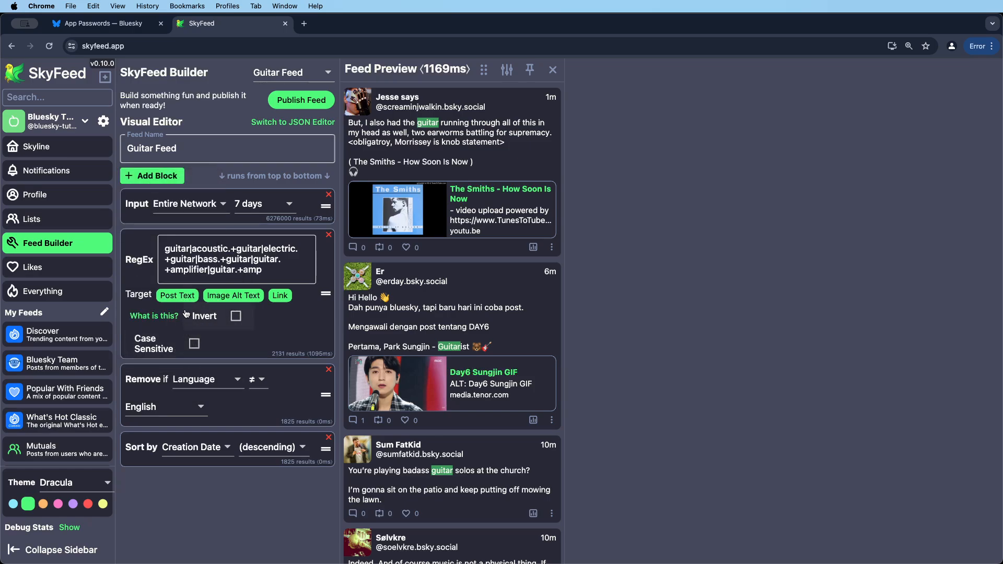
Step: Try case-sensitive matching for the guitar RegEx pattern and check the filtered posts in the feed preview
{"action": "left_click", "coordinate": [194, 344]}
{"action": "left_click_drag", "start_coordinate": [169, 247], "coordinate": [277, 261]}
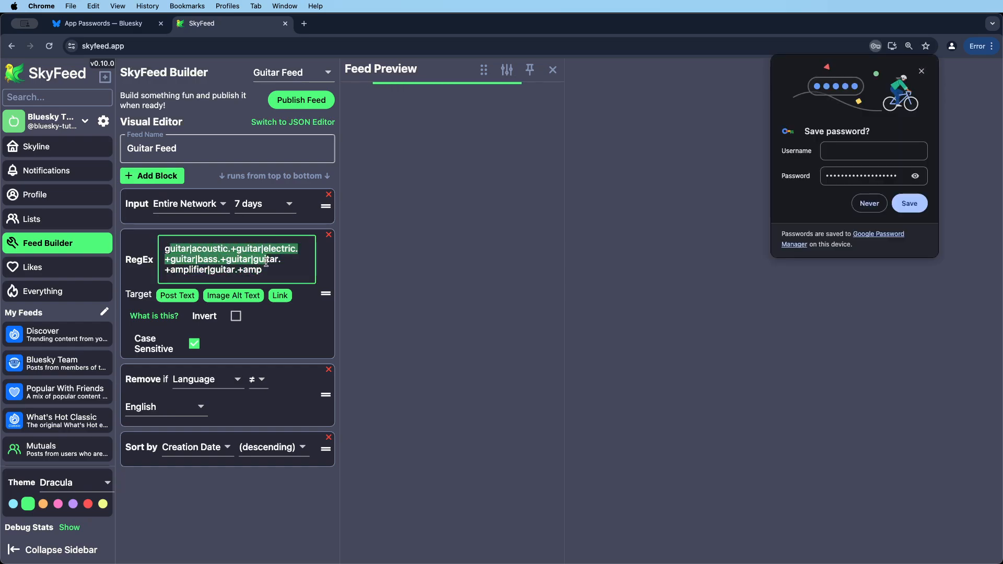
{"action": "left_click", "coordinate": [277, 269]}
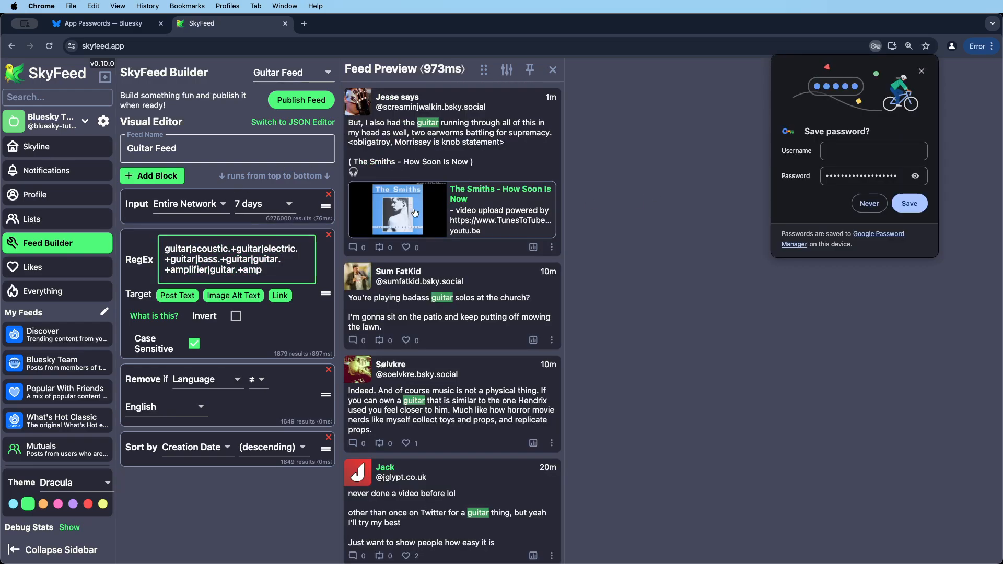
{"action": "scroll", "coordinate": [415, 213], "scroll_direction": "down", "scroll_amount": 5}
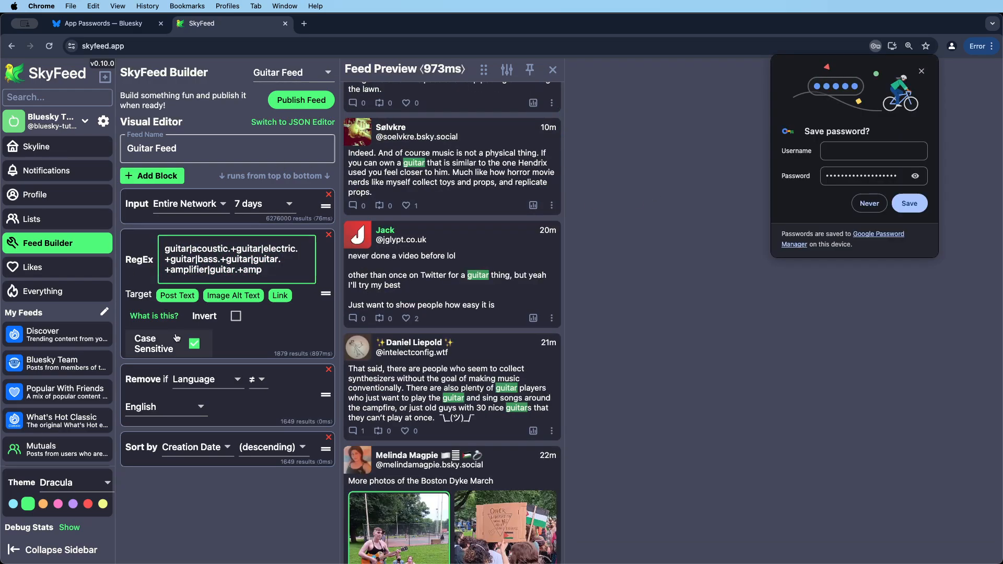
{"action": "left_click", "coordinate": [193, 343]}
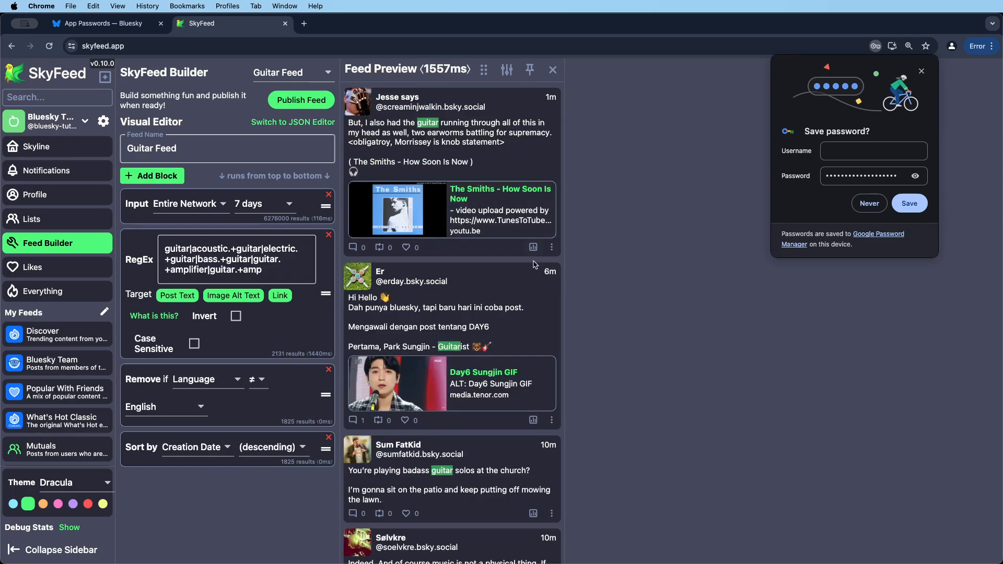
Step: Try sorting the feed by HN Ranking in descending order with a gravity of 1.2
{"action": "left_click", "coordinate": [191, 449]}
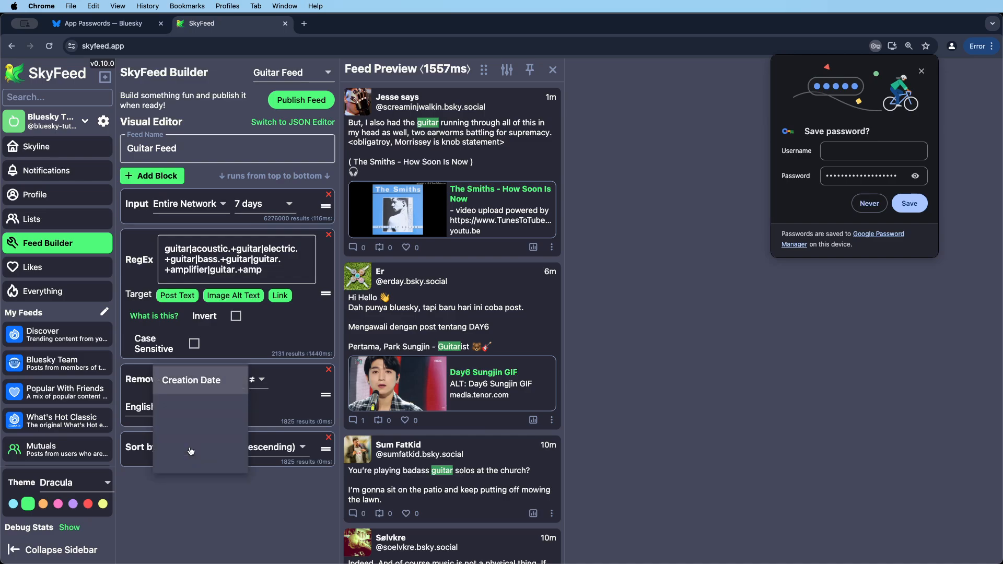
{"action": "left_click", "coordinate": [196, 412]}
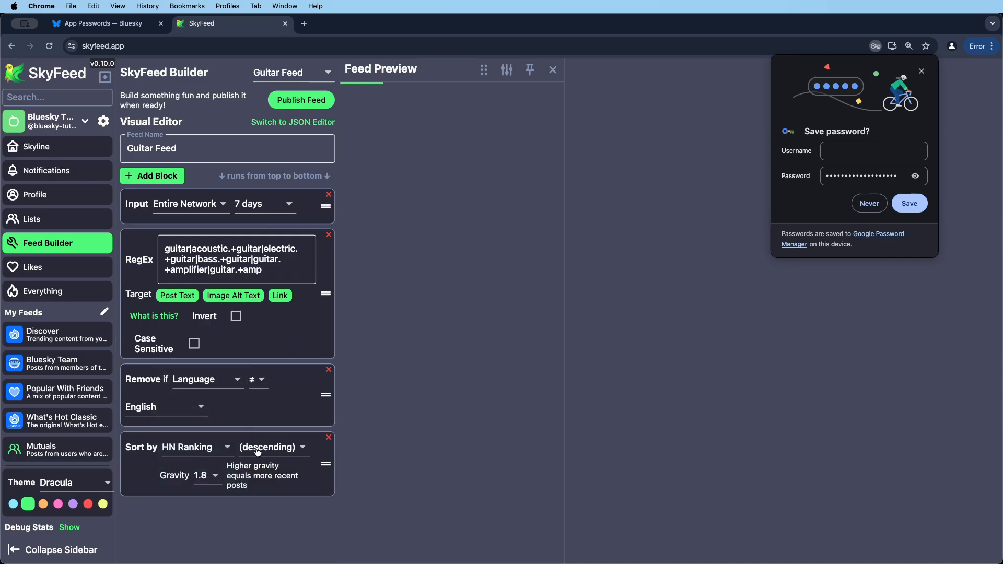
{"action": "left_click", "coordinate": [258, 452]}
{"action": "left_click", "coordinate": [225, 499]}
{"action": "left_click", "coordinate": [206, 476]}
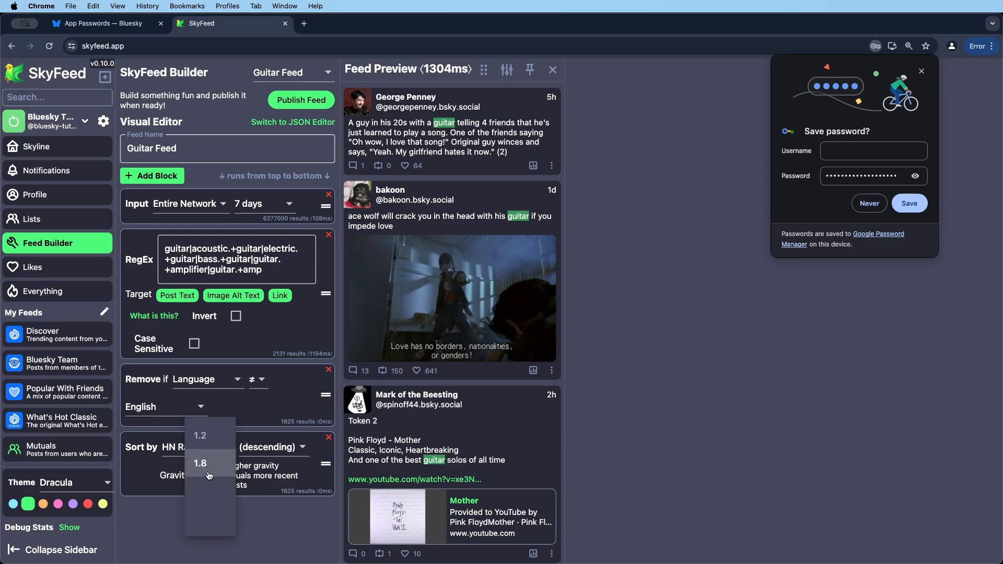
{"action": "left_click", "coordinate": [199, 434]}
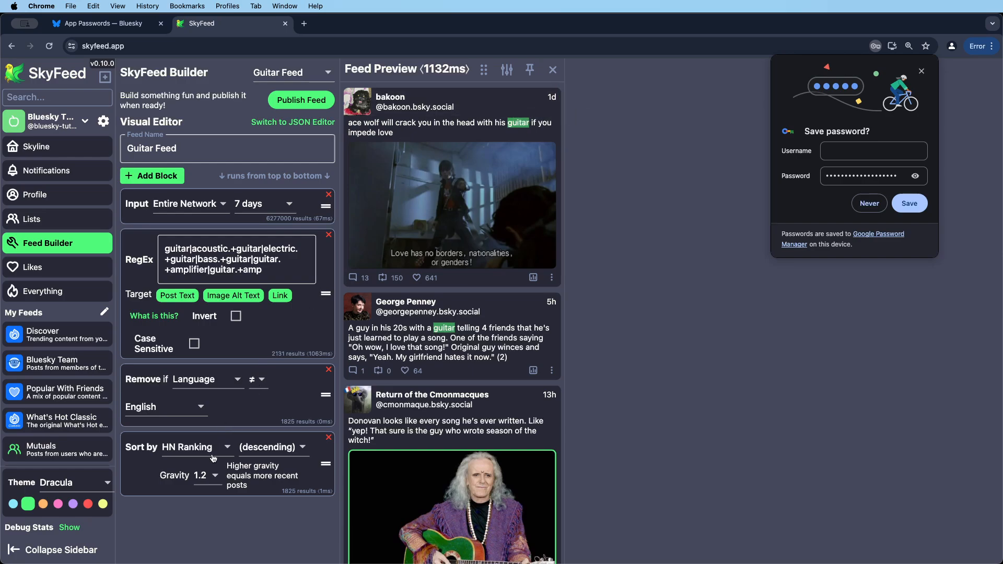
Step: Try an HN Ranking gravity of 4.0 and decline the browser's offer to save the password
{"action": "left_click", "coordinate": [212, 474]}
{"action": "left_click", "coordinate": [203, 518]}
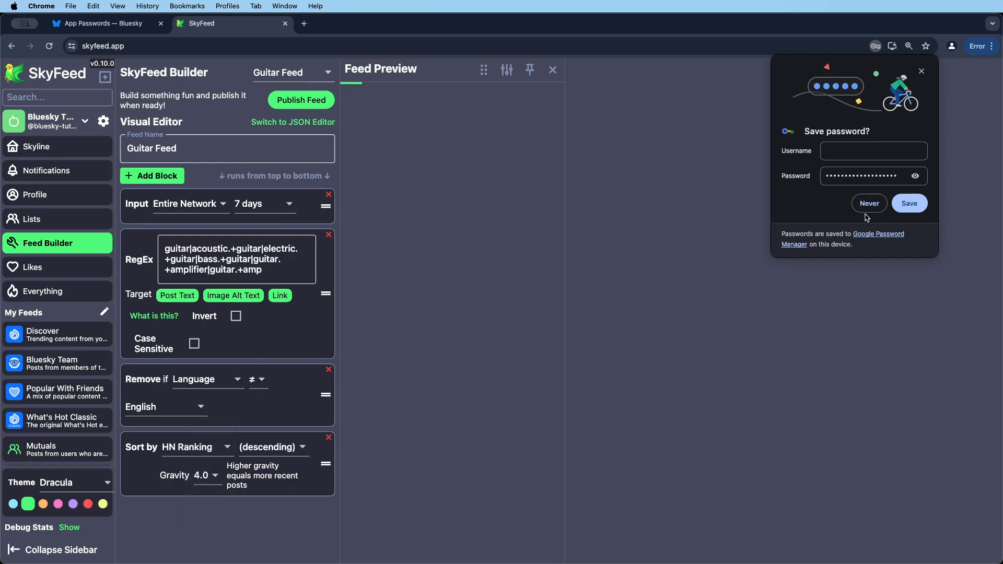
{"action": "left_click", "coordinate": [869, 204]}
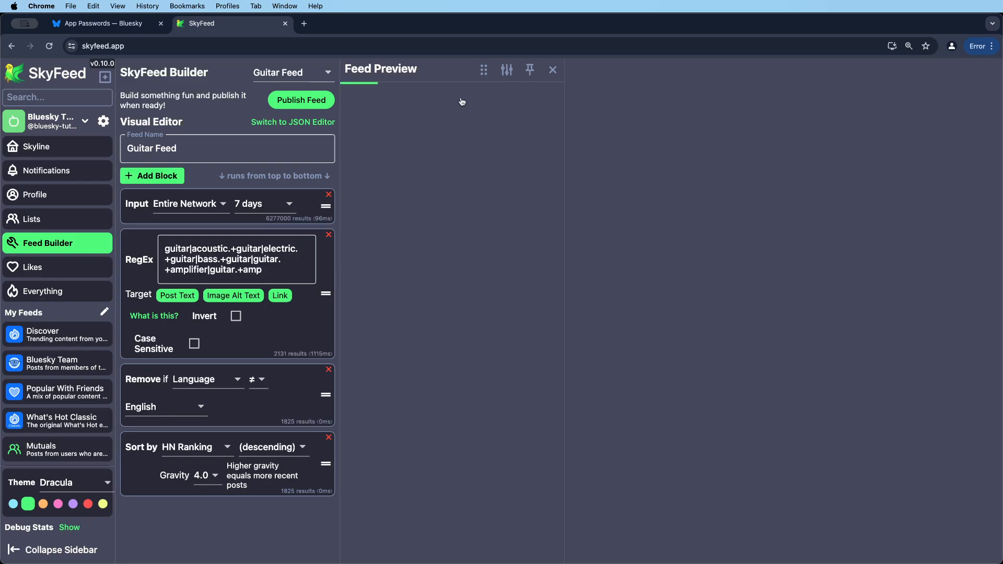
{"action": "scroll", "coordinate": [502, 287], "scroll_direction": "down", "scroll_amount": 2}
{"action": "scroll", "coordinate": [502, 287], "scroll_direction": "down", "scroll_amount": 10}
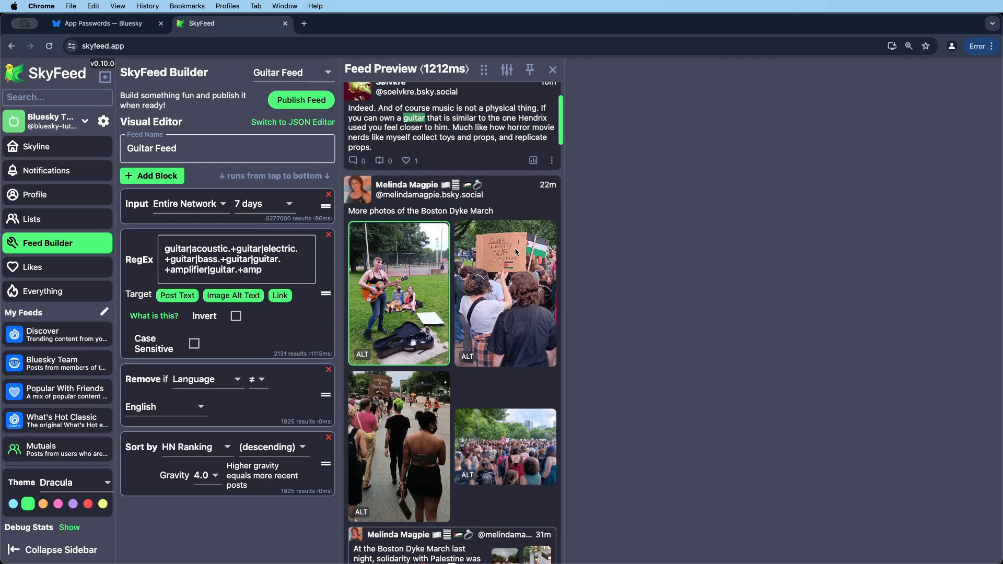
{"action": "scroll", "coordinate": [512, 251], "scroll_direction": "down", "scroll_amount": 1}
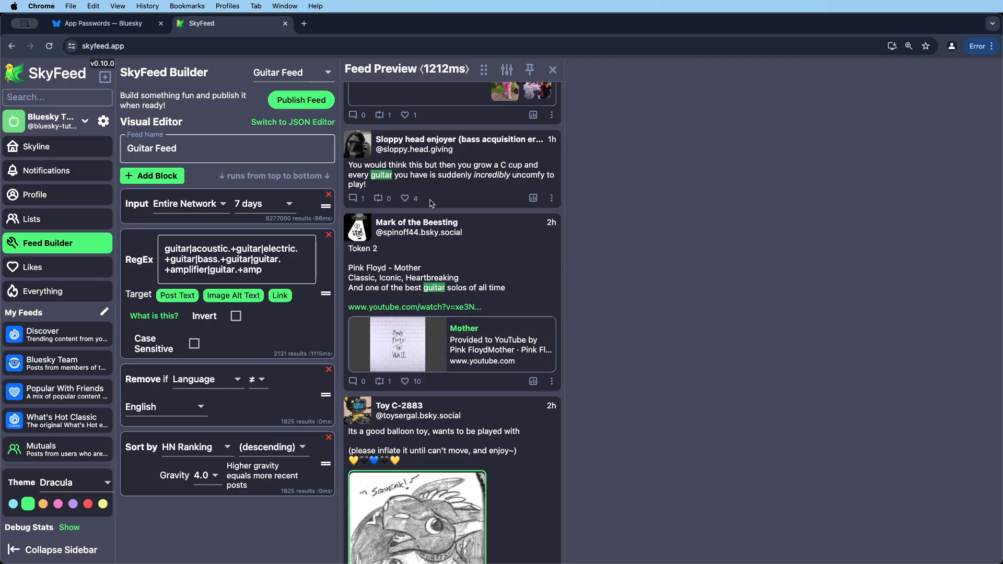
Step: Set the sort criterion back to Creation Date
{"action": "left_click", "coordinate": [186, 446]}
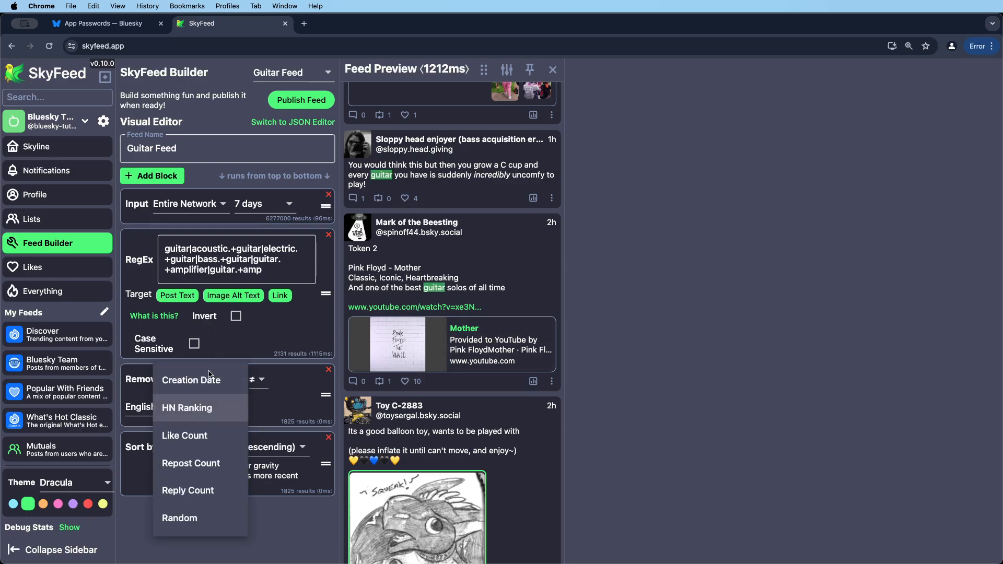
{"action": "left_click", "coordinate": [209, 384]}
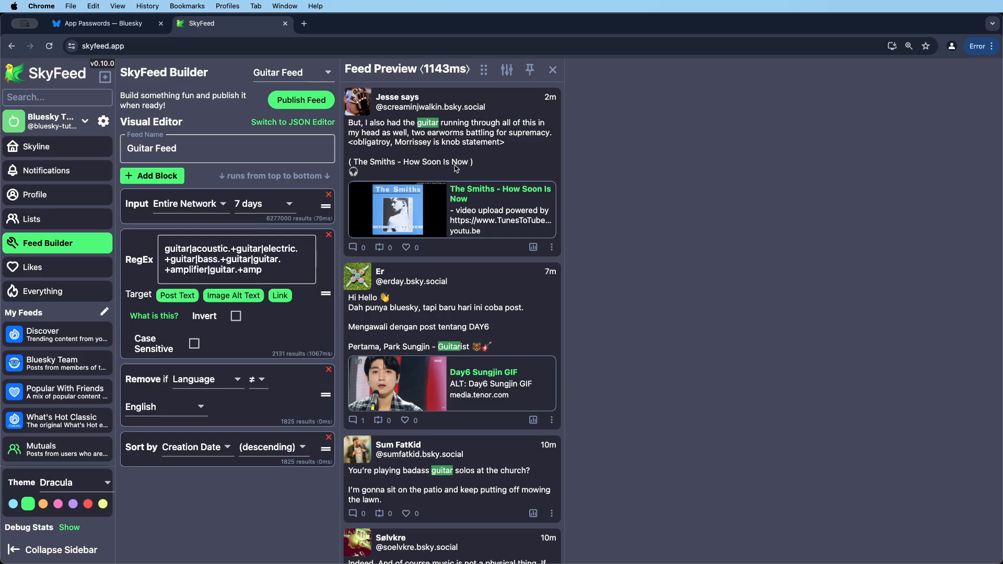
Step: Add a Remove block to the Guitar Feed, set it to List of Users, and check the available lists
{"action": "left_click", "coordinate": [160, 183]}
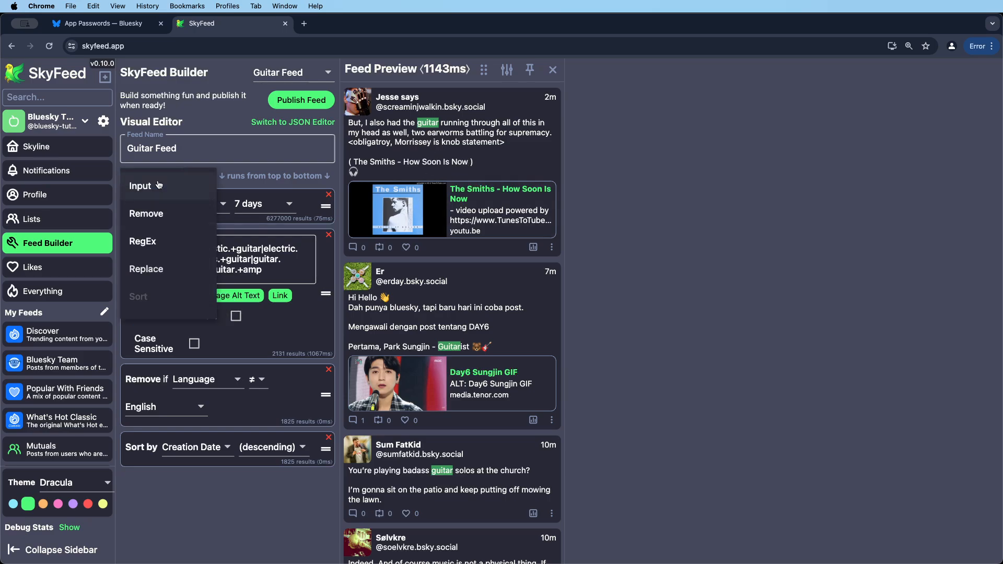
{"action": "left_click", "coordinate": [172, 216]}
{"action": "left_click", "coordinate": [190, 448]}
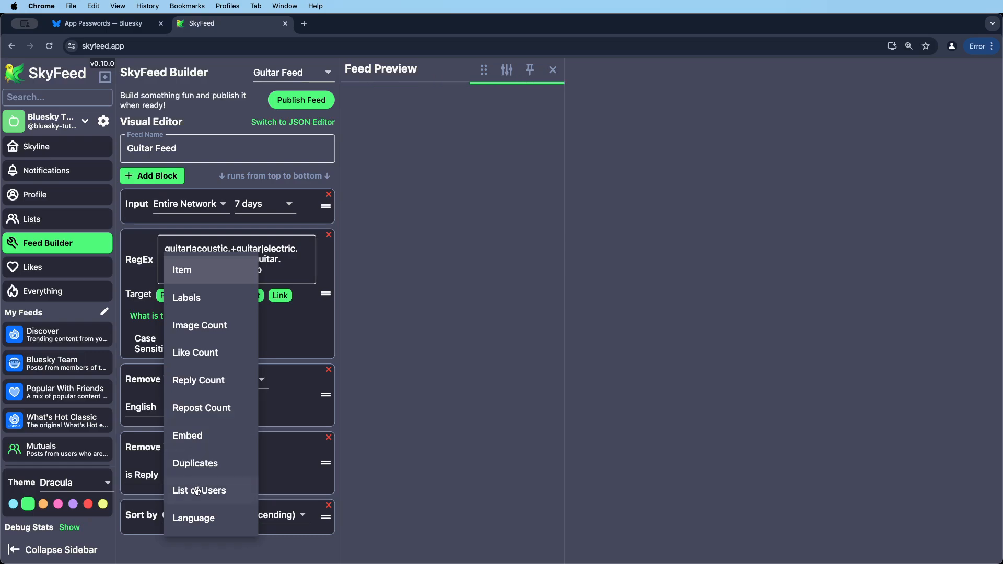
{"action": "left_click", "coordinate": [198, 491]}
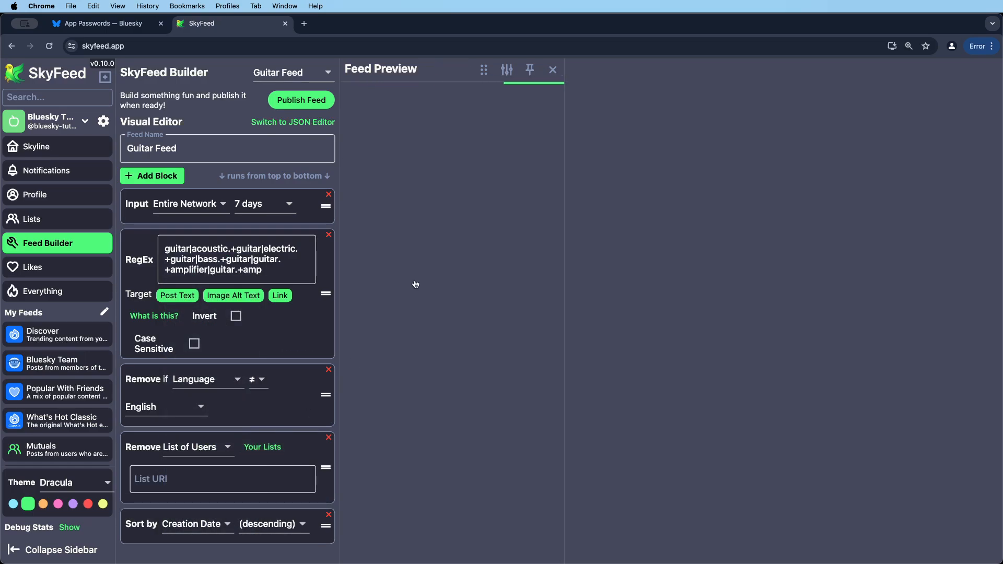
{"action": "left_click", "coordinate": [266, 447]}
{"action": "left_click", "coordinate": [350, 397]}
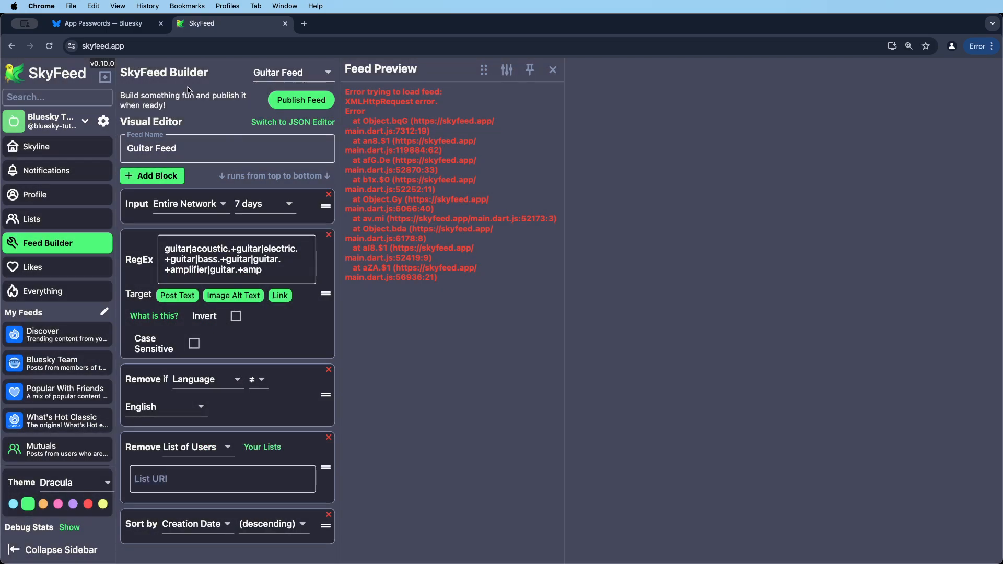
Step: Switch to Bluesky and create a user list named "spammers", described as people who spam my feed
{"action": "left_click", "coordinate": [105, 24]}
{"action": "left_click", "coordinate": [256, 243]}
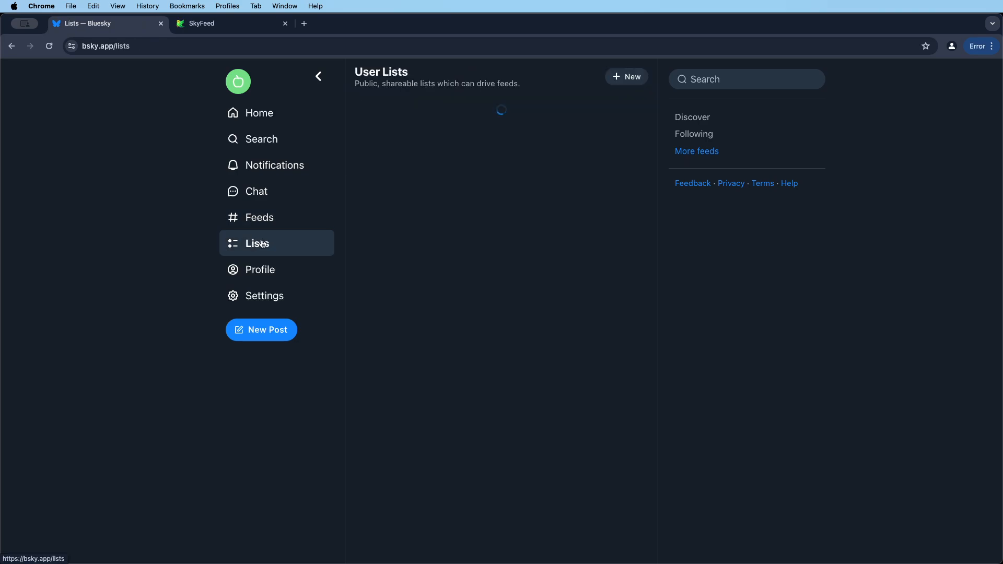
{"action": "left_click", "coordinate": [626, 77]}
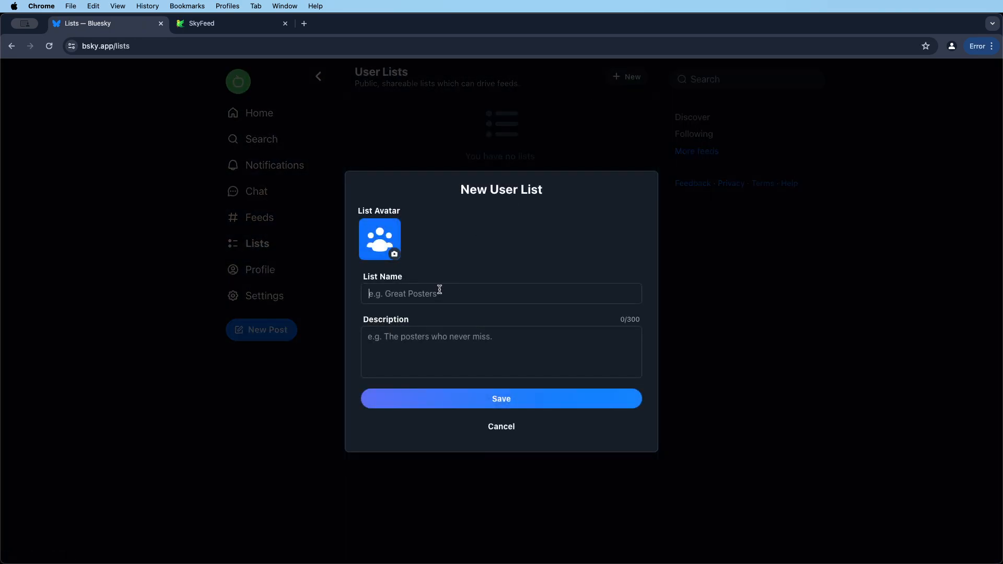
{"action": "type", "text": "spammers"}
{"action": "left_click", "coordinate": [428, 345]}
{"action": "type", "text": "eop"}
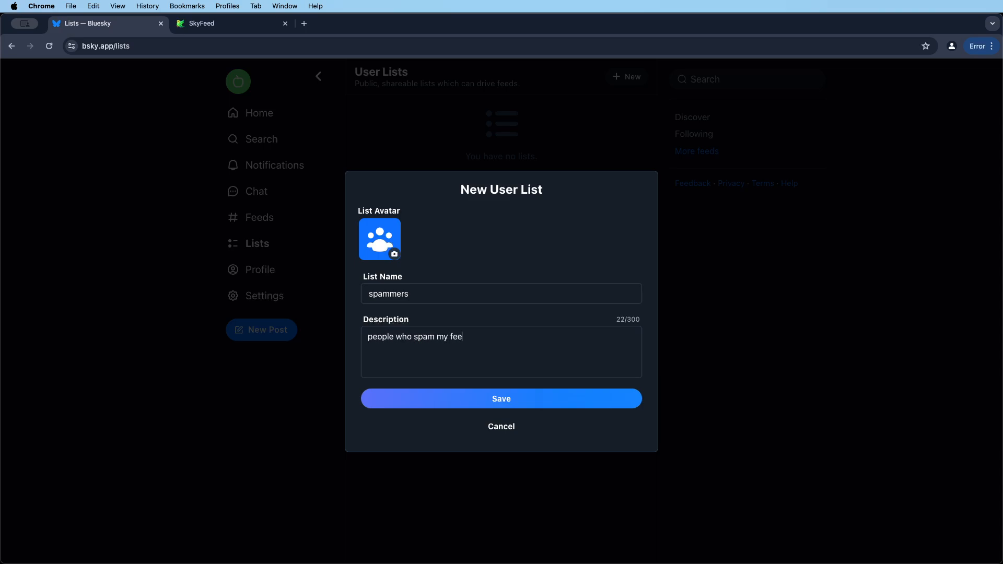
{"action": "left_click", "coordinate": [464, 400]}
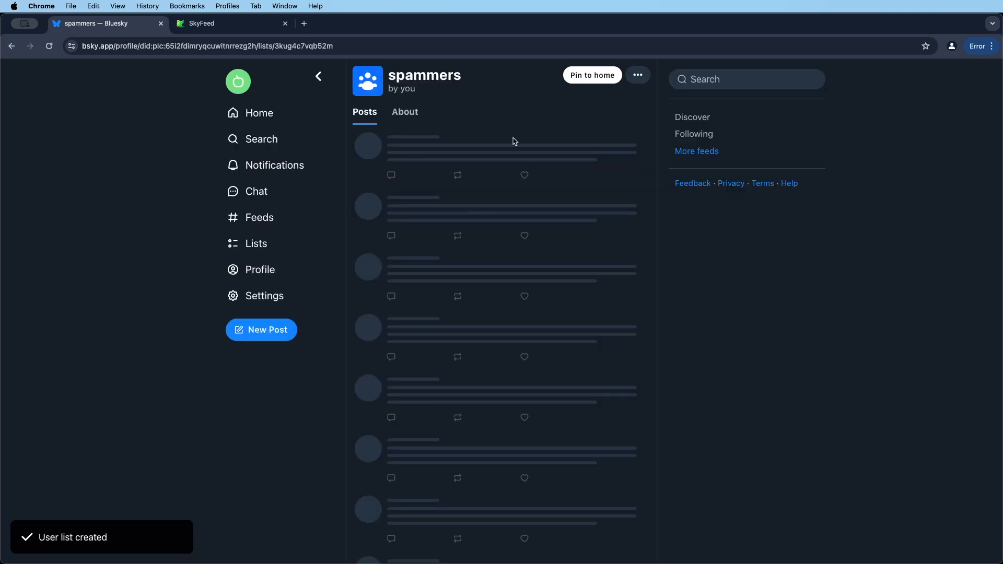
Step: Search Bluesky for the account to filter out by its handle and open its profile
{"action": "left_click", "coordinate": [717, 81]}
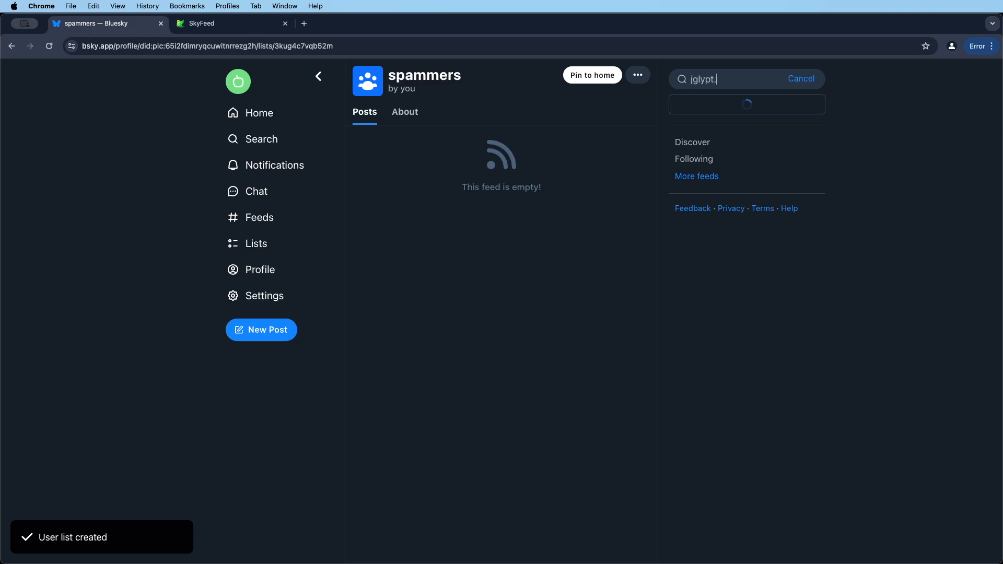
{"action": "type", "text": "jglypt.c.ouk"}
{"action": "key", "text": "BackSpace"}
{"action": "key", "text": "BackSpace"}
{"action": "key", "text": "BackSpace"}
{"action": "key", "text": "BackSpace"}
{"action": "type", "text": "o.uk"}
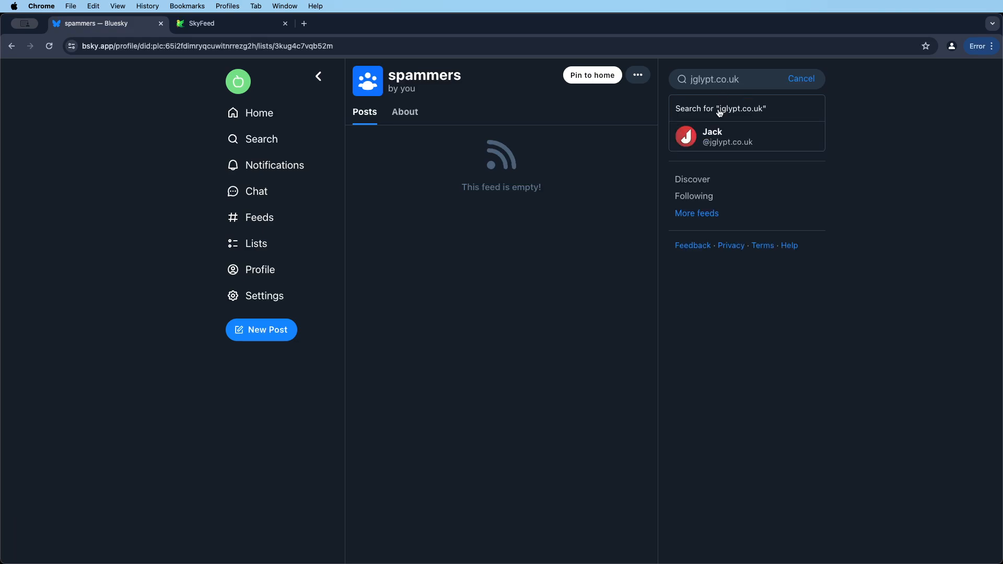
{"action": "left_click", "coordinate": [710, 137]}
Step: Add the account to the spammers list from its profile
{"action": "left_click", "coordinate": [639, 154]}
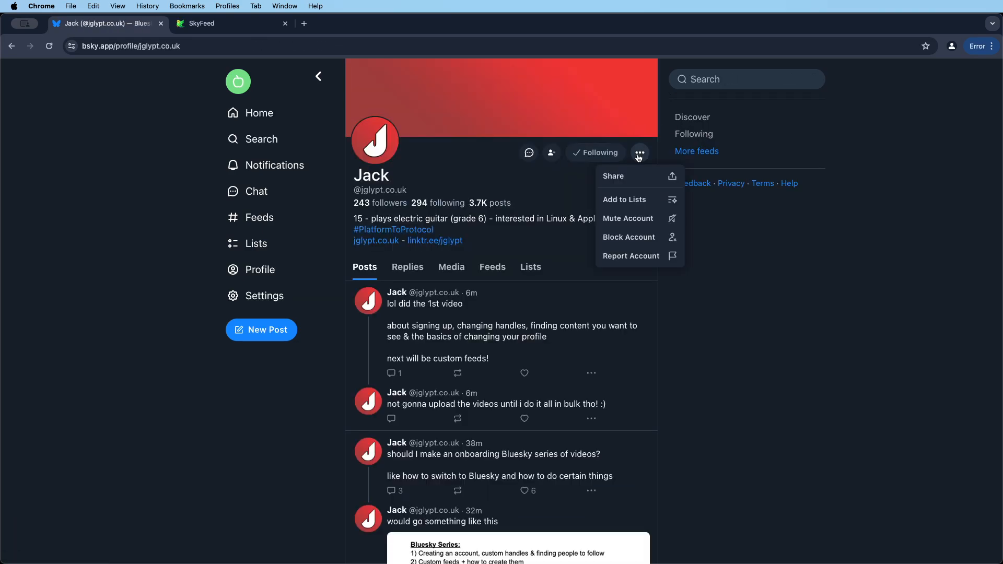
{"action": "left_click", "coordinate": [627, 199]}
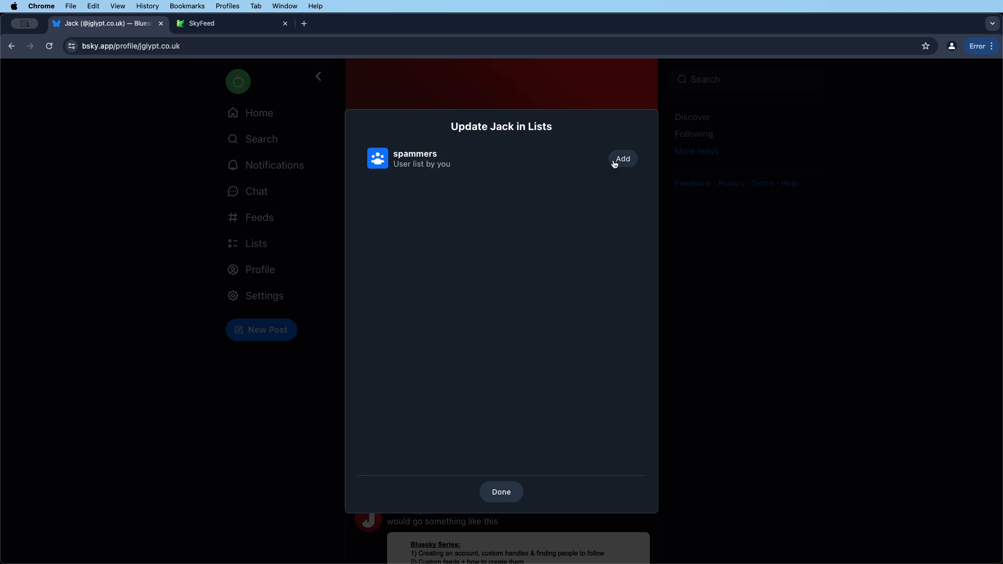
{"action": "left_click", "coordinate": [621, 159]}
{"action": "left_click", "coordinate": [500, 490]}
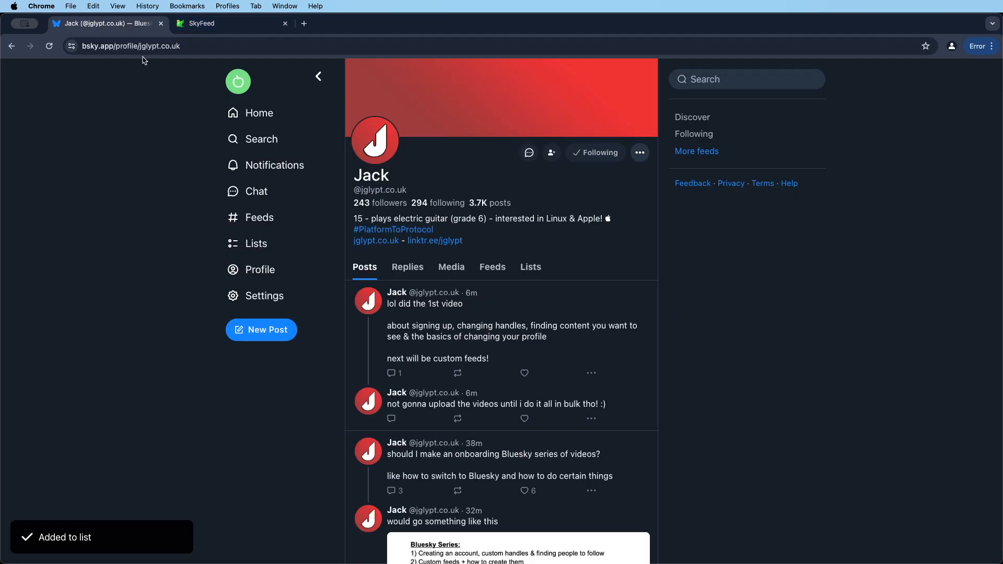
Step: Switch back to SkyFeed, reload it, choose the spammers list for the List of Users block, and check the feed preview
{"action": "key", "text": "ctrl+Tab"}
{"action": "left_click", "coordinate": [49, 46]}
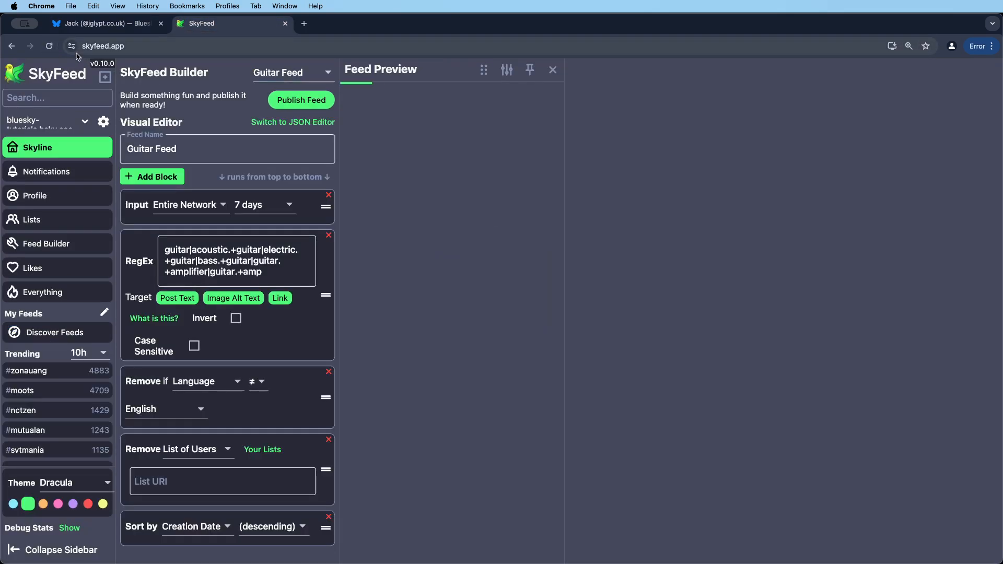
{"action": "left_click", "coordinate": [262, 450]}
{"action": "left_click", "coordinate": [458, 299]}
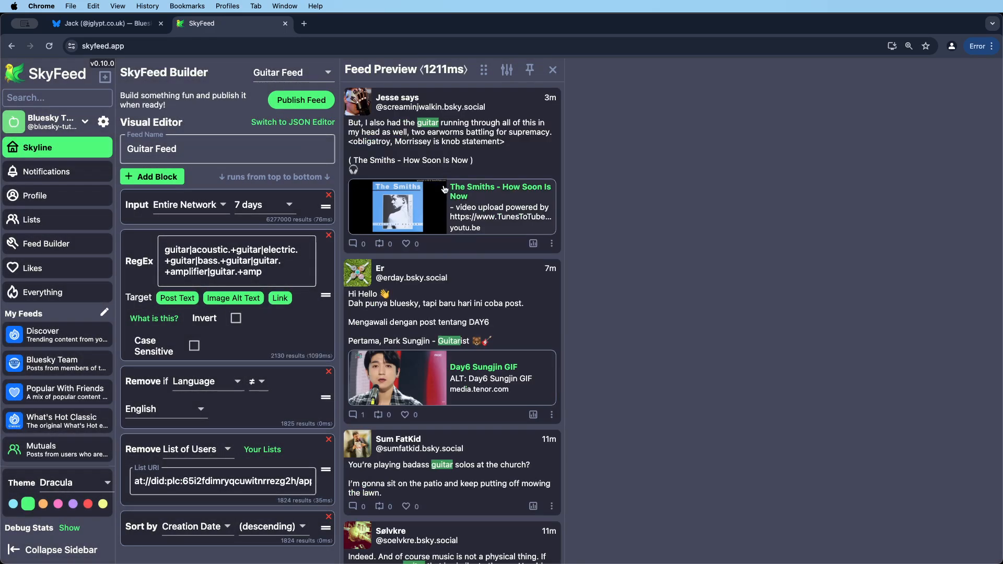
{"action": "scroll", "coordinate": [434, 199], "scroll_direction": "down", "scroll_amount": 15}
{"action": "scroll", "coordinate": [432, 204], "scroll_direction": "down", "scroll_amount": 15}
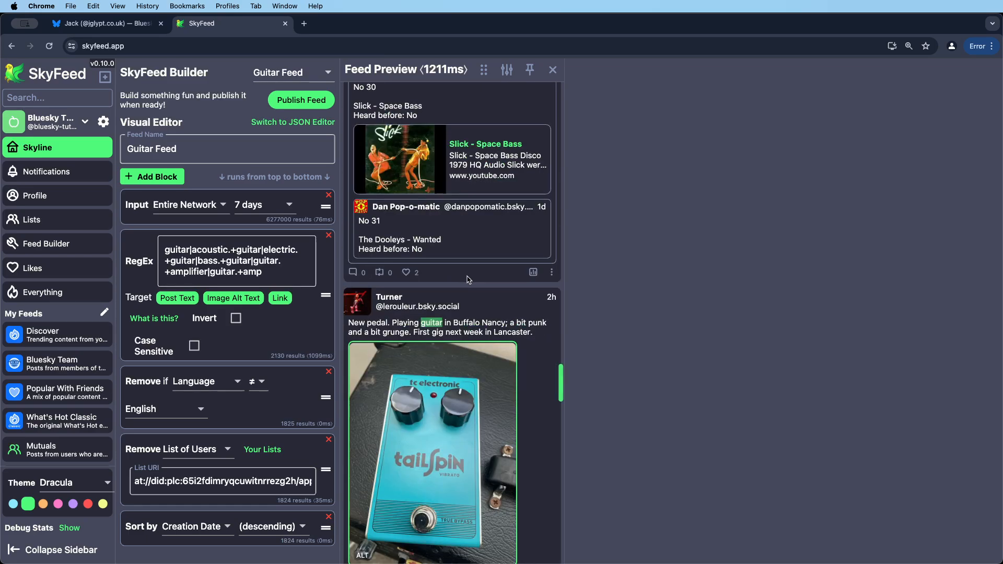
Step: Add another Remove block to the feed that removes duplicates
{"action": "left_click", "coordinate": [154, 178]}
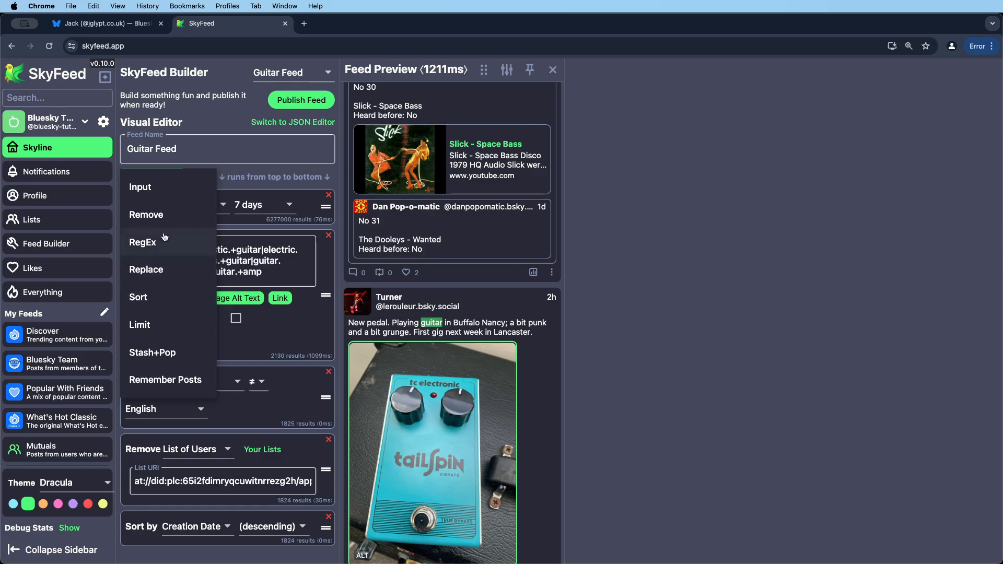
{"action": "left_click", "coordinate": [152, 216]}
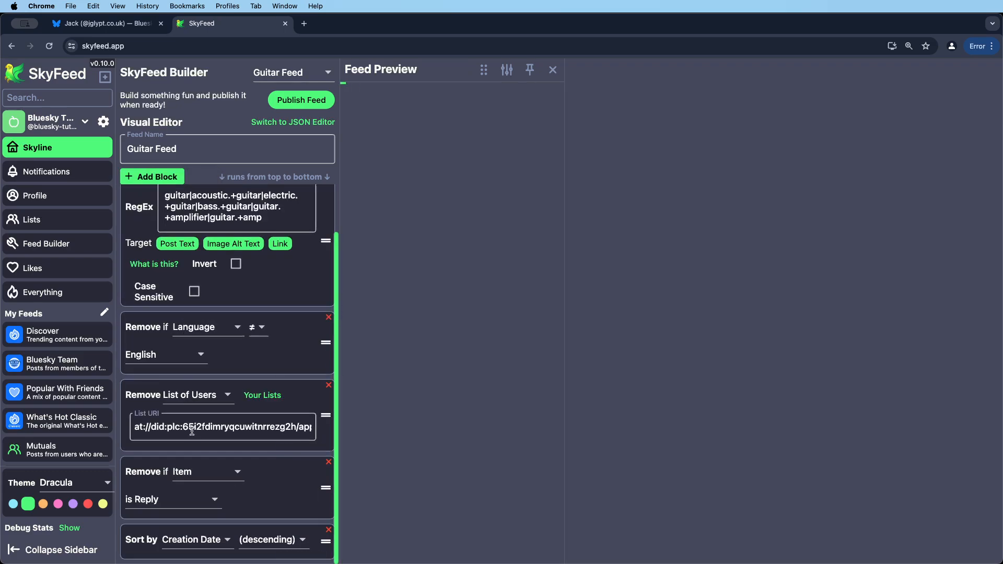
{"action": "left_click", "coordinate": [194, 473]}
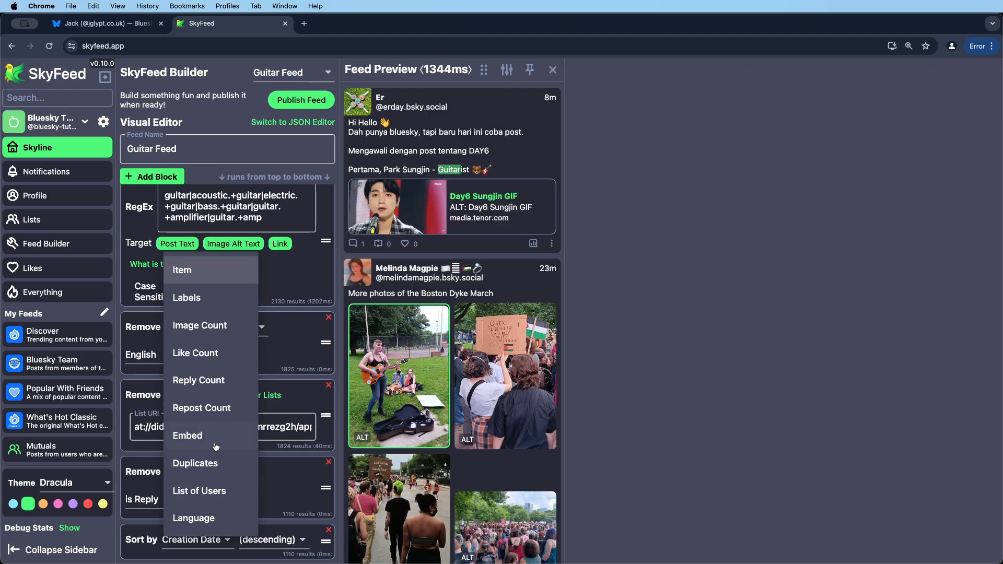
{"action": "left_click", "coordinate": [211, 464]}
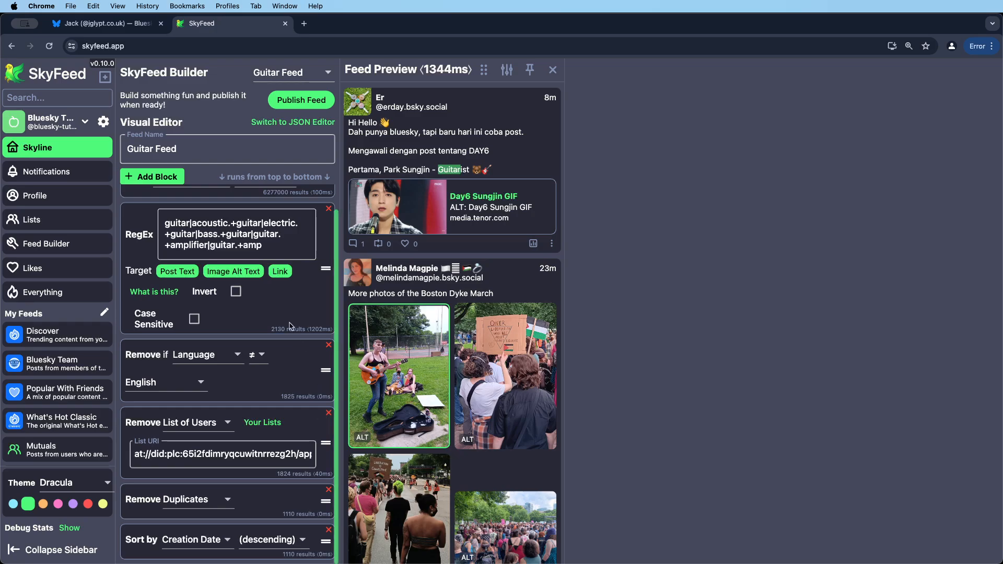
Step: Add a Remove block for posts whose Image Count equals 0 and check the filtered posts in the preview
{"action": "left_click", "coordinate": [156, 177]}
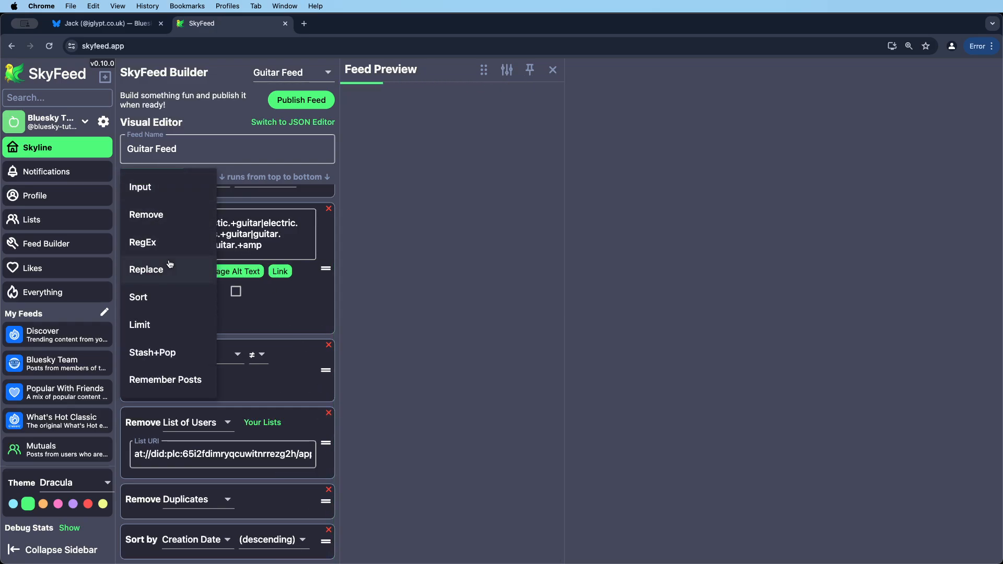
{"action": "left_click", "coordinate": [166, 210]}
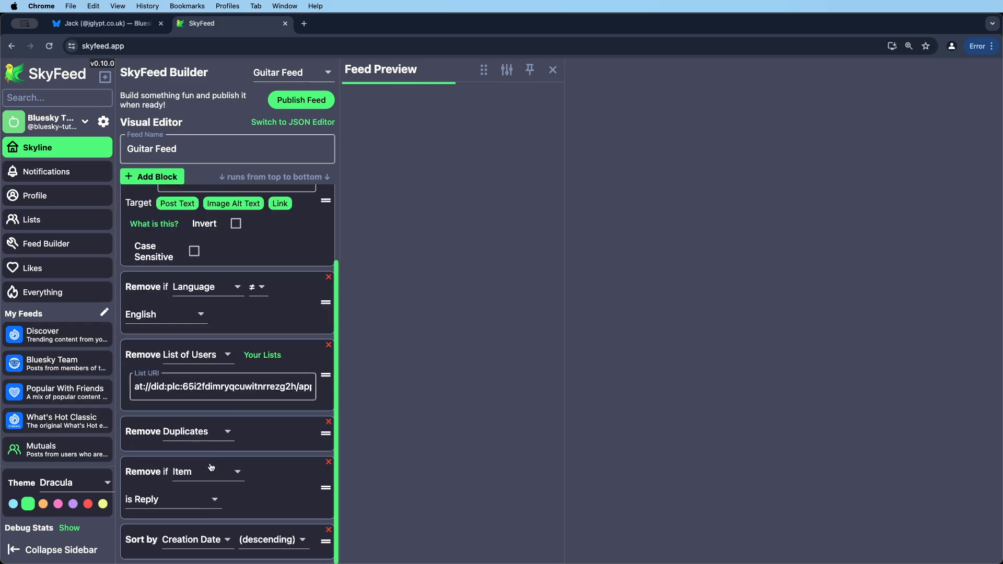
{"action": "left_click", "coordinate": [211, 468]}
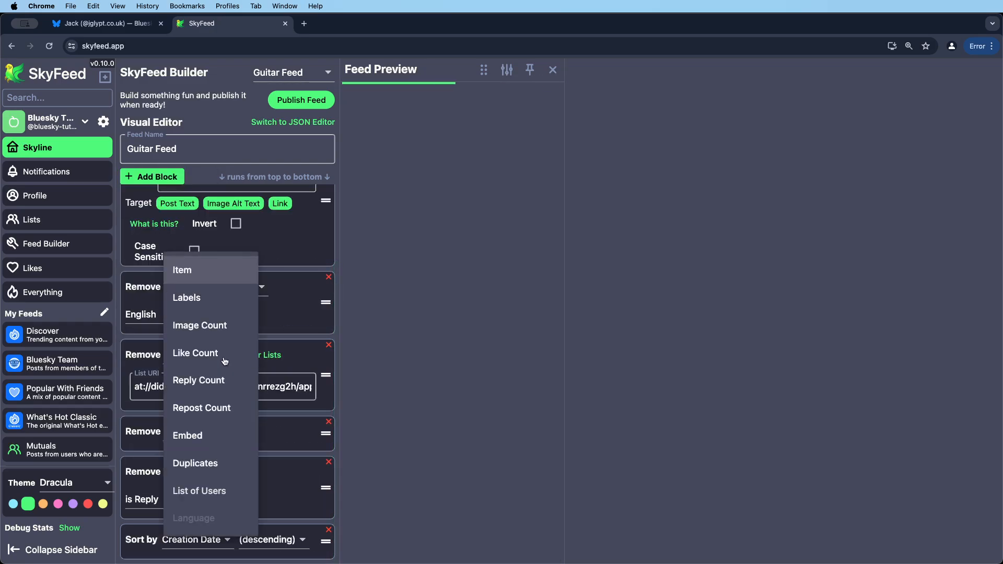
{"action": "left_click", "coordinate": [208, 318]}
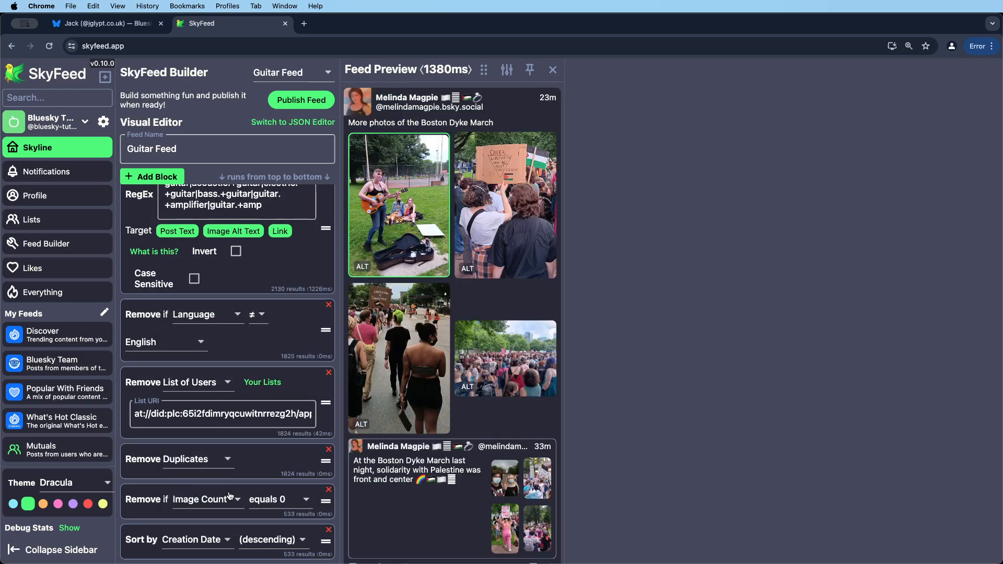
{"action": "scroll", "coordinate": [398, 353], "scroll_direction": "down", "scroll_amount": 15}
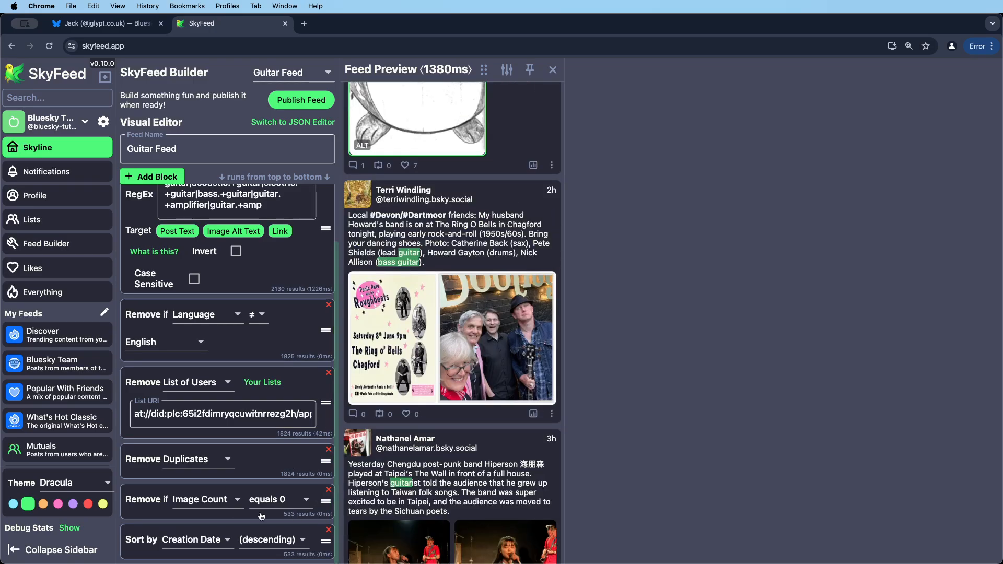
Step: Change the Image Count removal block to Labels and open the form for adding a label
{"action": "left_click", "coordinate": [203, 500]}
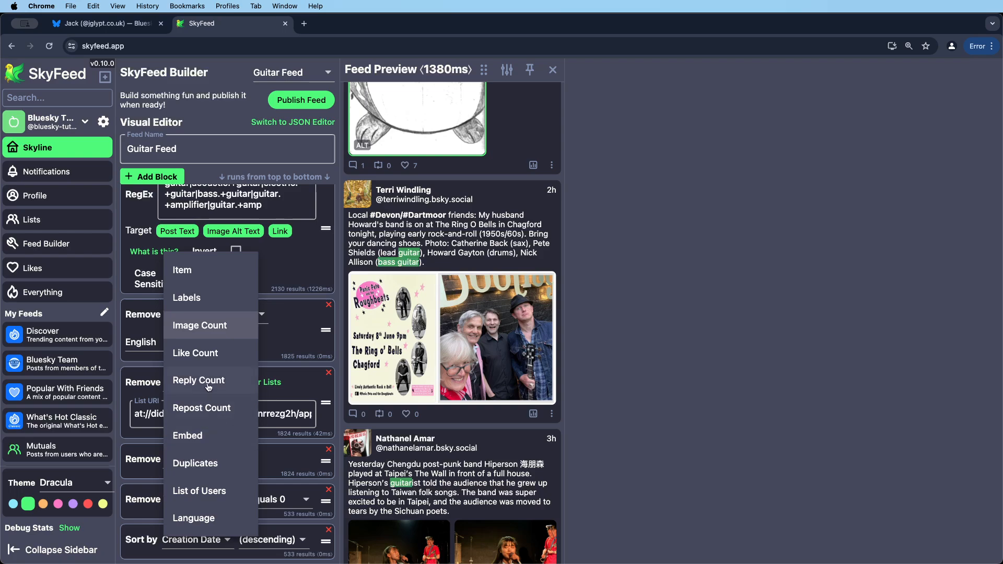
{"action": "left_click", "coordinate": [210, 295]}
{"action": "scroll", "coordinate": [152, 505], "scroll_direction": "down", "scroll_amount": 1}
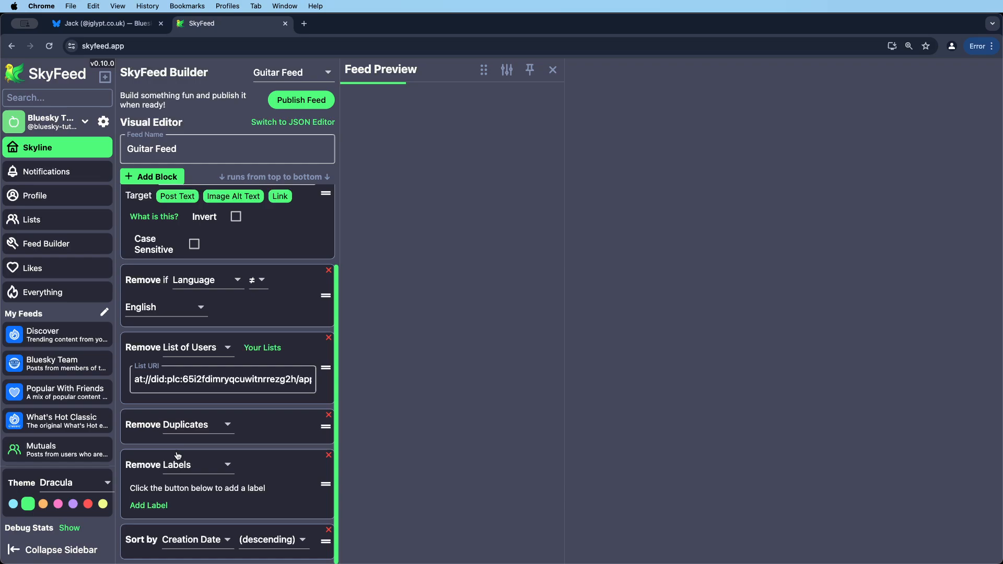
{"action": "left_click", "coordinate": [151, 505]}
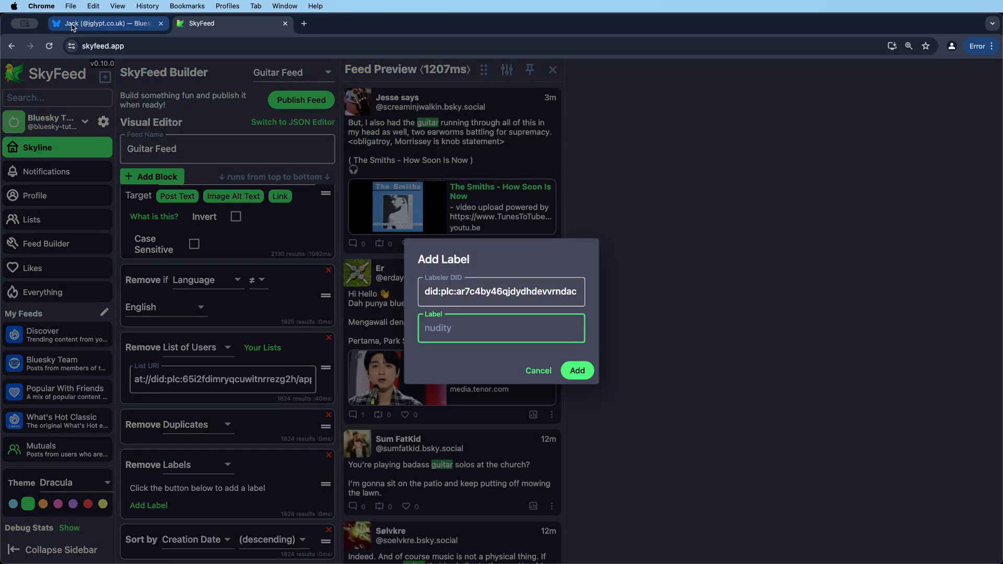
Step: Switch to Bluesky, open the Bluesky Moderation Service from the moderation settings, and review its available labels
{"action": "left_click", "coordinate": [73, 27]}
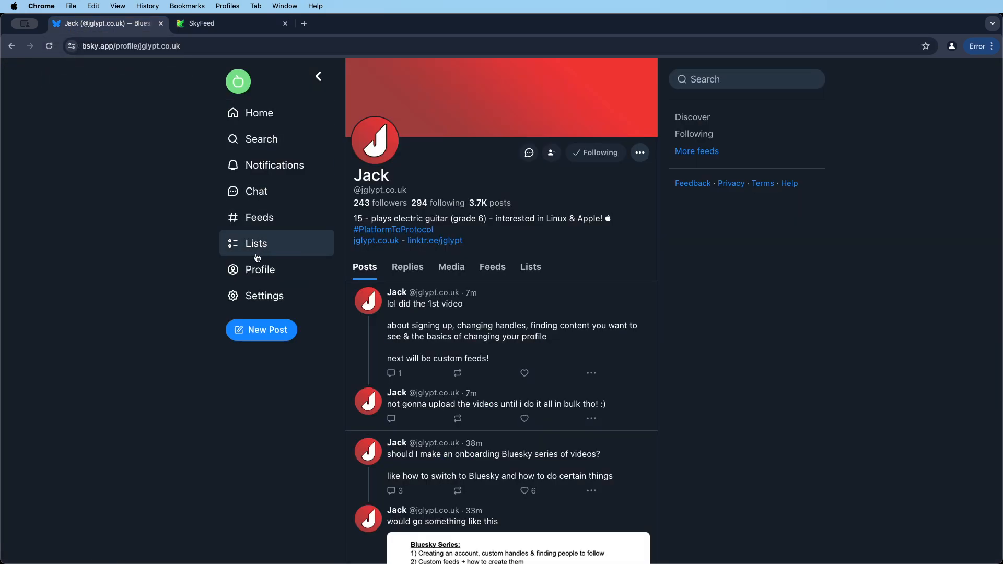
{"action": "left_click", "coordinate": [265, 296]}
{"action": "scroll", "coordinate": [381, 287], "scroll_direction": "down", "scroll_amount": 2}
{"action": "scroll", "coordinate": [380, 287], "scroll_direction": "up", "scroll_amount": 10}
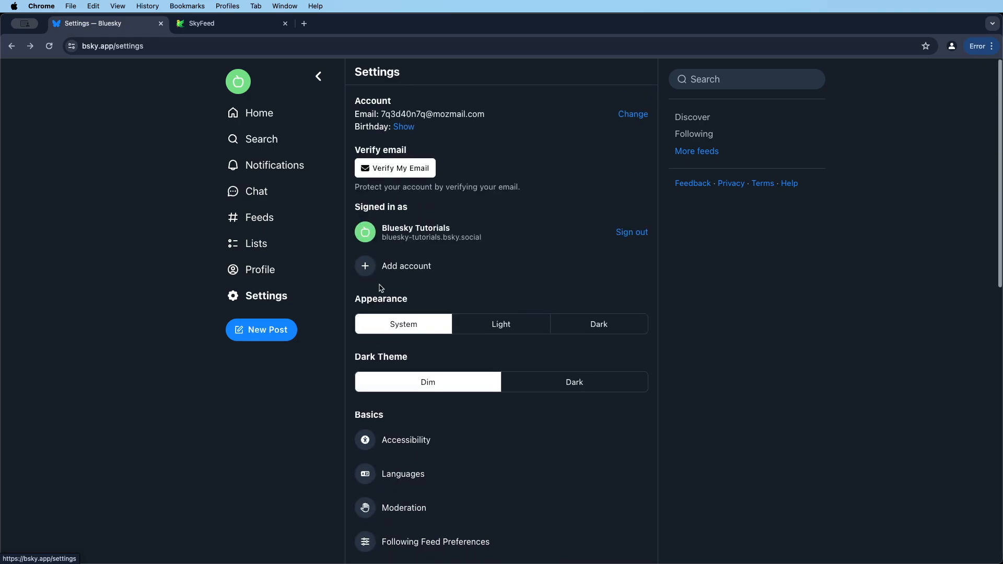
{"action": "scroll", "coordinate": [380, 285], "scroll_direction": "down", "scroll_amount": 2}
{"action": "left_click", "coordinate": [404, 397]}
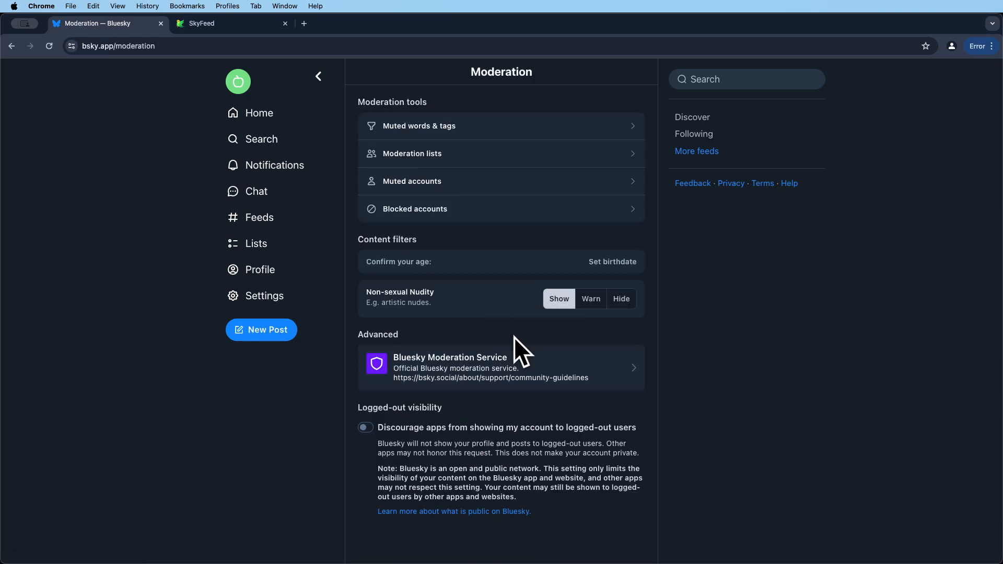
{"action": "left_click", "coordinate": [512, 353]}
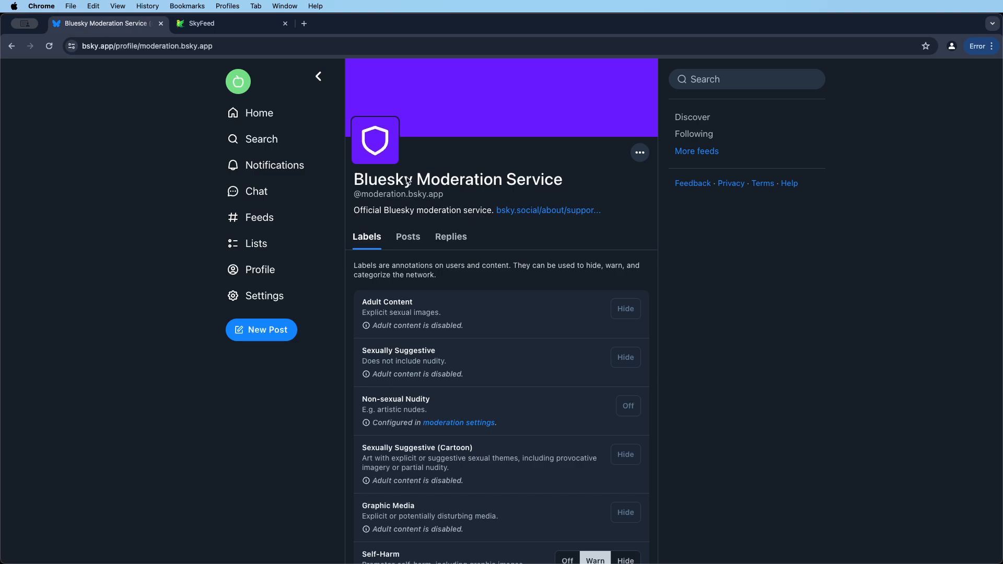
{"action": "left_click_drag", "start_coordinate": [406, 177], "coordinate": [587, 180]}
{"action": "left_click", "coordinate": [509, 192]}
{"action": "scroll", "coordinate": [572, 315], "scroll_direction": "down", "scroll_amount": 15}
{"action": "scroll", "coordinate": [582, 265], "scroll_direction": "up", "scroll_amount": 15}
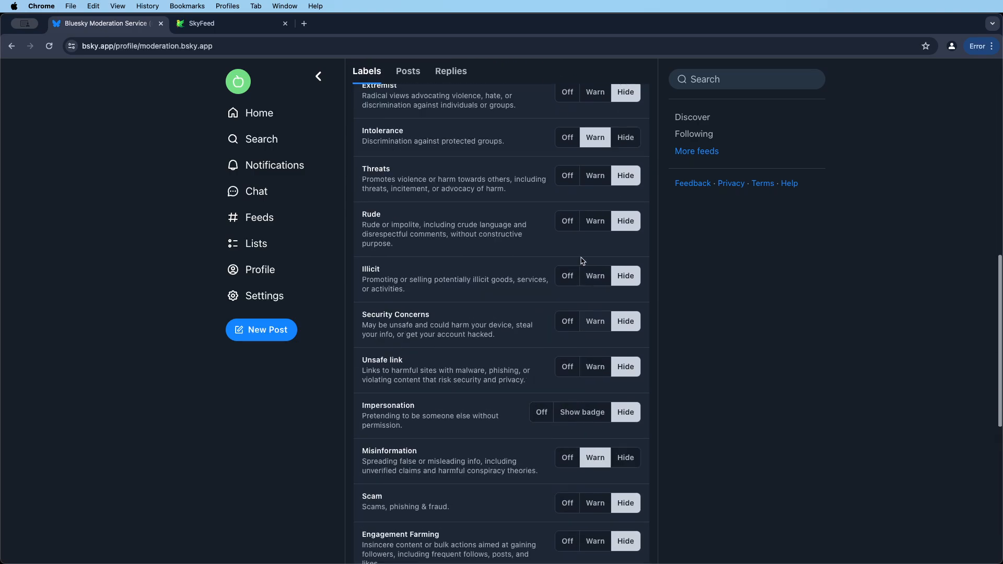
Step: Switch to SkyFeed, highlight the Labeler DID in the Add Label form, and open clearsky.app in a new tab
{"action": "left_click", "coordinate": [225, 23]}
{"action": "triple_click", "coordinate": [471, 293]}
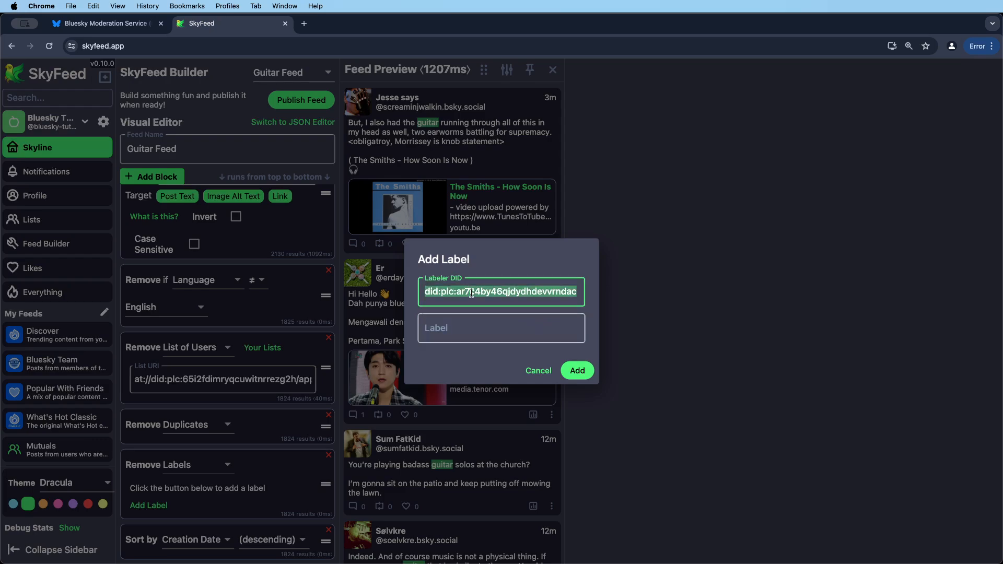
{"action": "key", "text": "super+t"}
{"action": "type", "text": "c;earsky.a"}
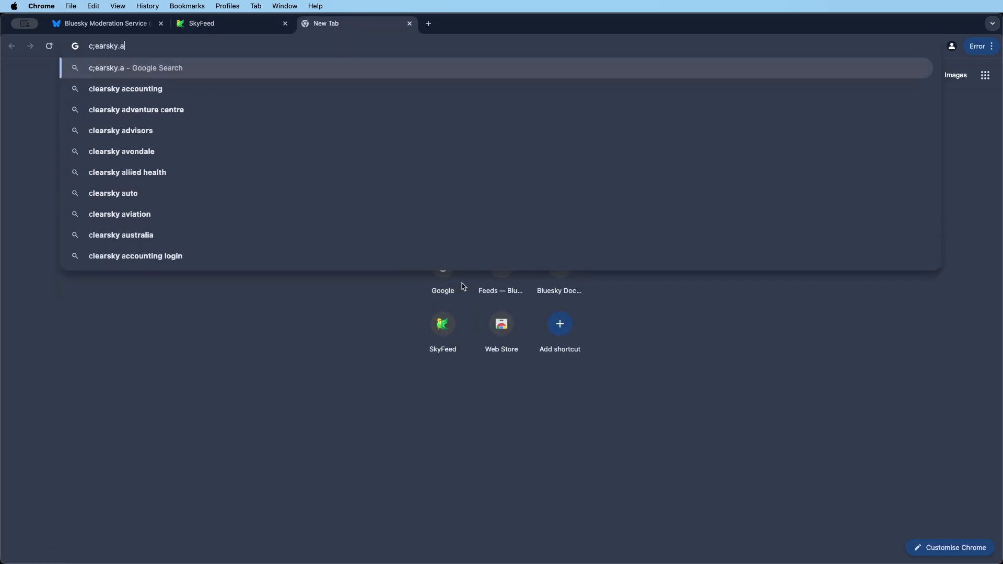
{"action": "key", "text": "super+BackSpace"}
{"action": "type", "text": "clearsky"}
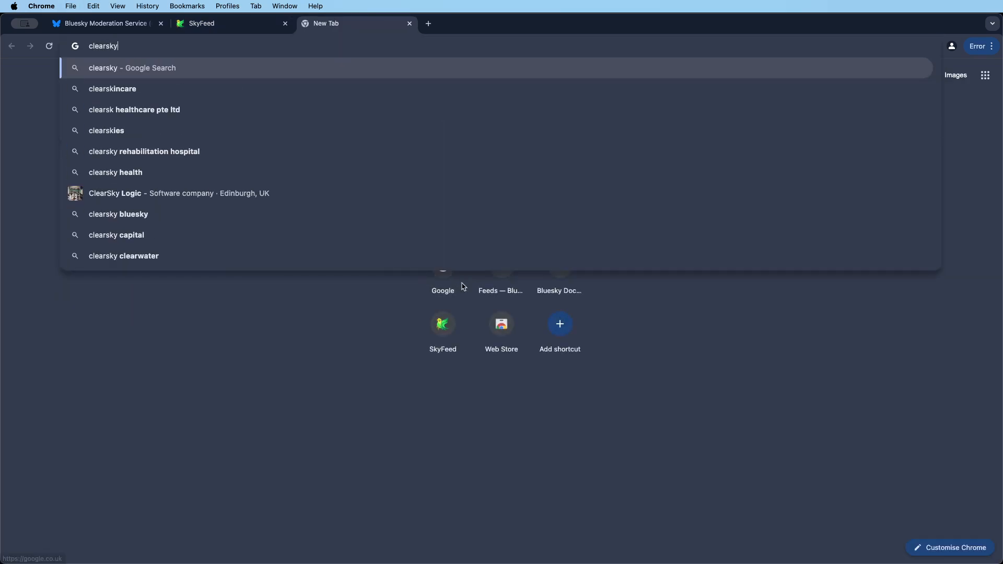
{"action": "type", "text": ".app"}
{"action": "key", "text": "Return"}
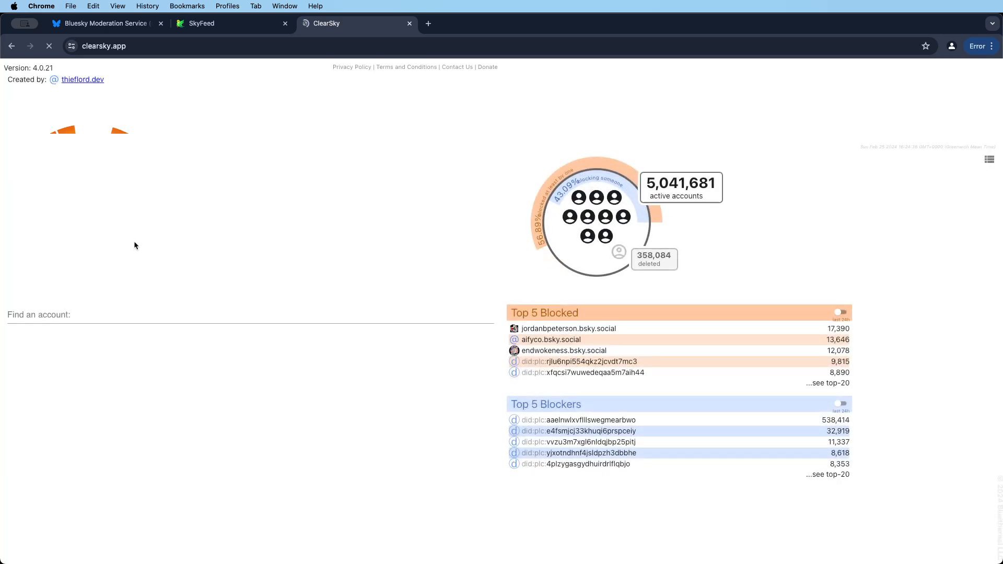
Step: Look up an account by its handle on ClearSky, select the DID on its profile, and close the site
{"action": "left_click", "coordinate": [79, 318]}
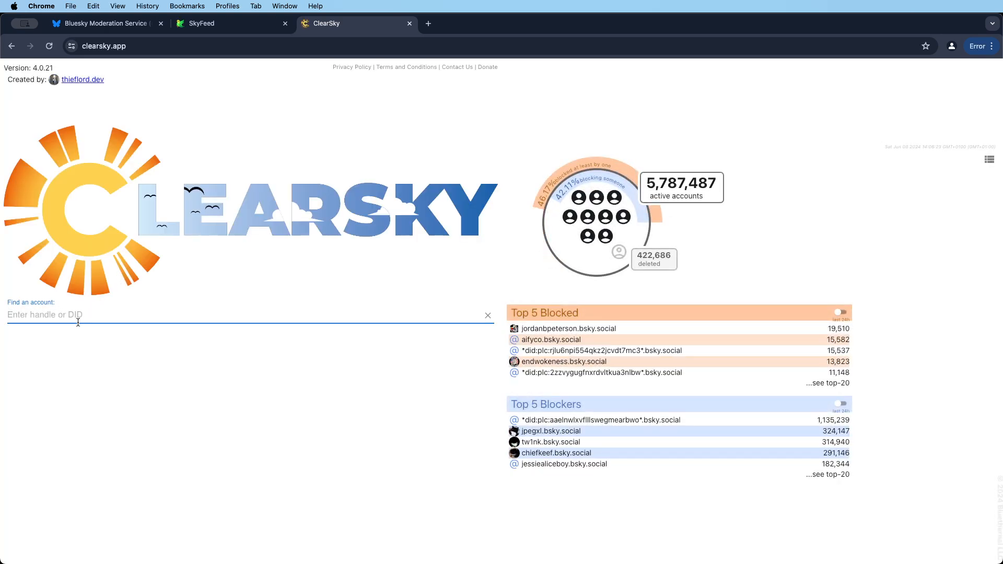
{"action": "type", "text": "jgyl"}
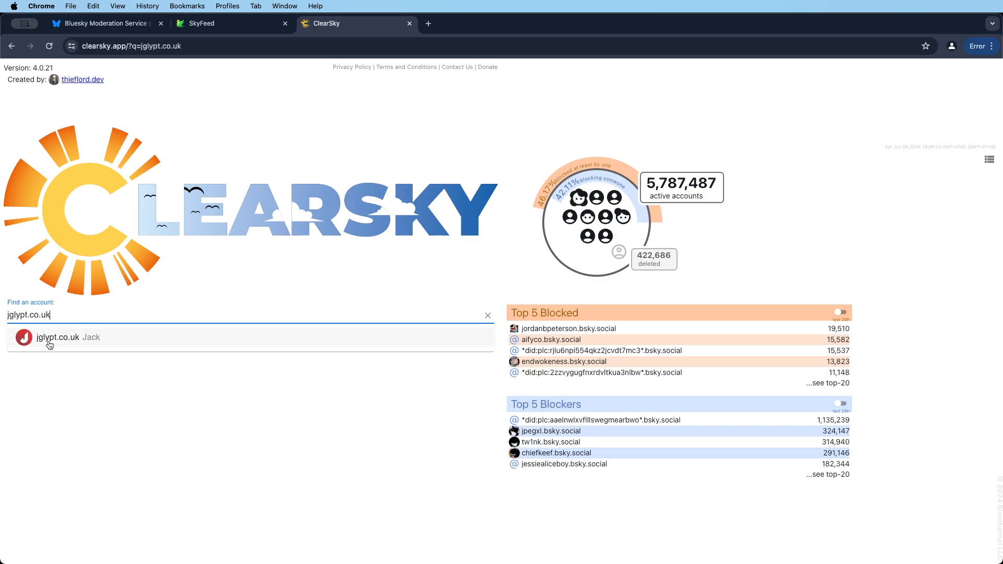
{"action": "left_click", "coordinate": [49, 341]}
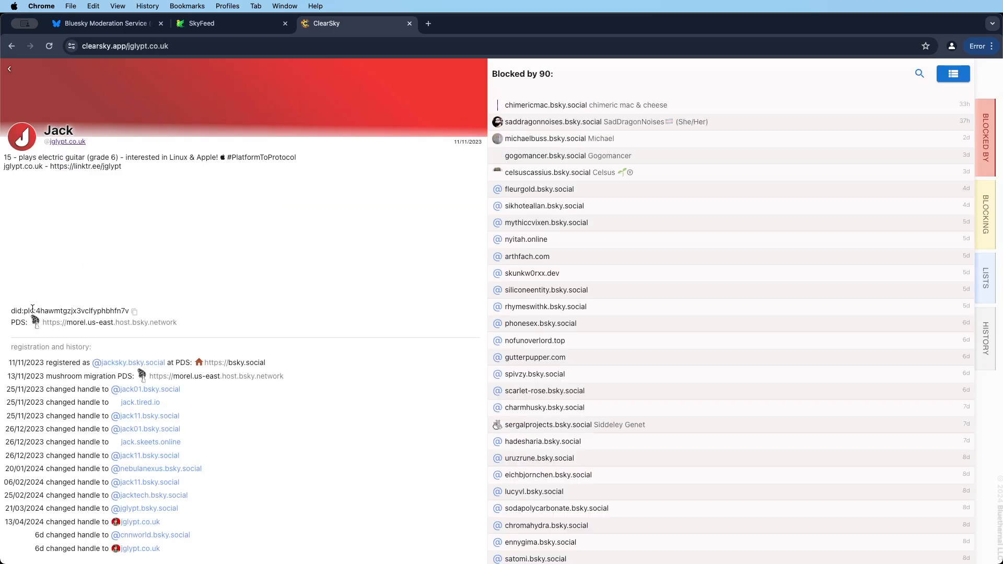
{"action": "left_click_drag", "start_coordinate": [11, 311], "coordinate": [112, 307]}
{"action": "key", "text": "super+w"}
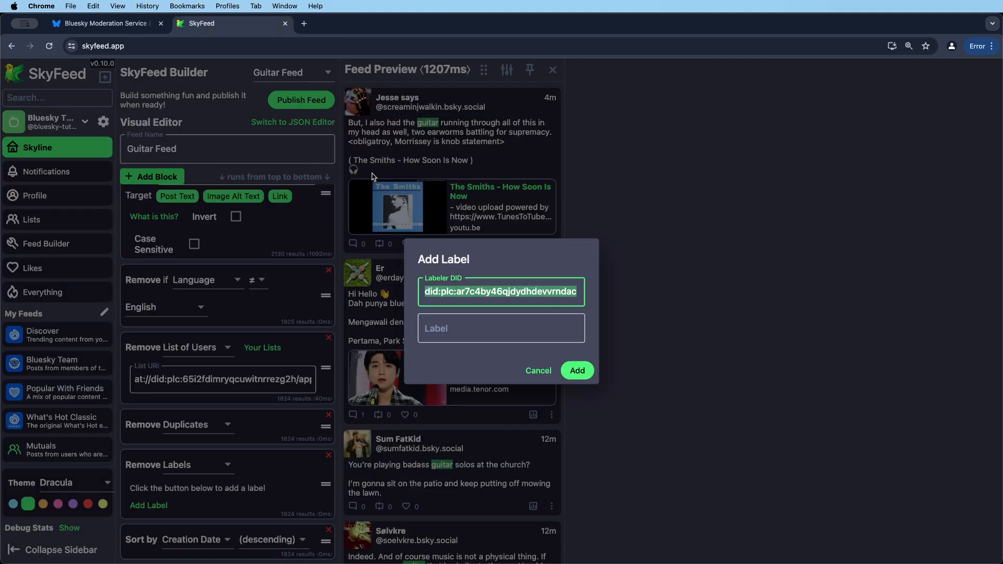
Step: Compare the Bluesky Moderation Service's handle and name with the Labeler DID prefilled in SkyFeed's Add Label form
{"action": "left_click", "coordinate": [457, 326]}
{"action": "left_click", "coordinate": [123, 25]}
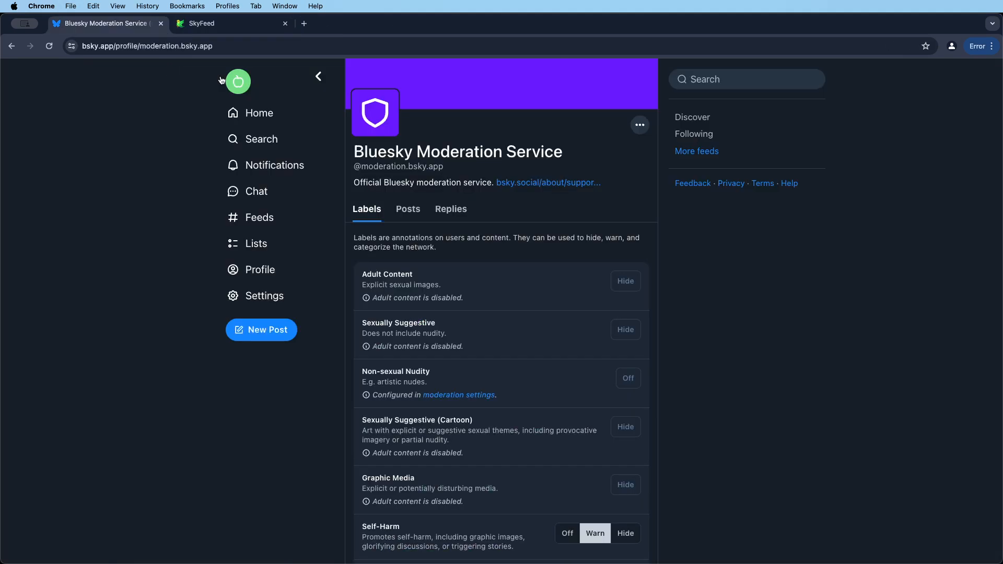
{"action": "left_click_drag", "start_coordinate": [455, 168], "coordinate": [359, 166]}
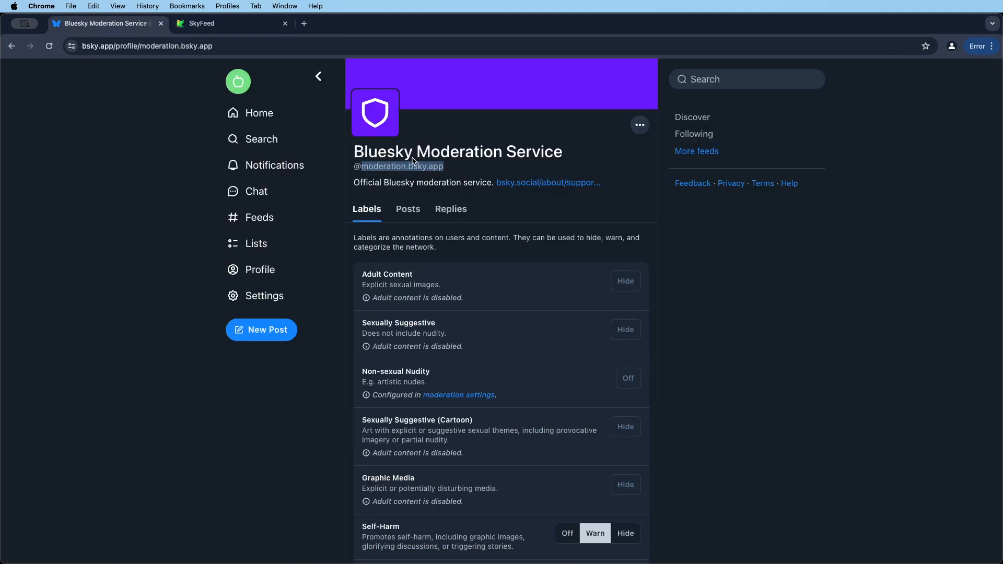
{"action": "key", "text": "ctrl+Tab"}
{"action": "double_click", "coordinate": [492, 290]}
{"action": "key", "text": "ctrl+Tab"}
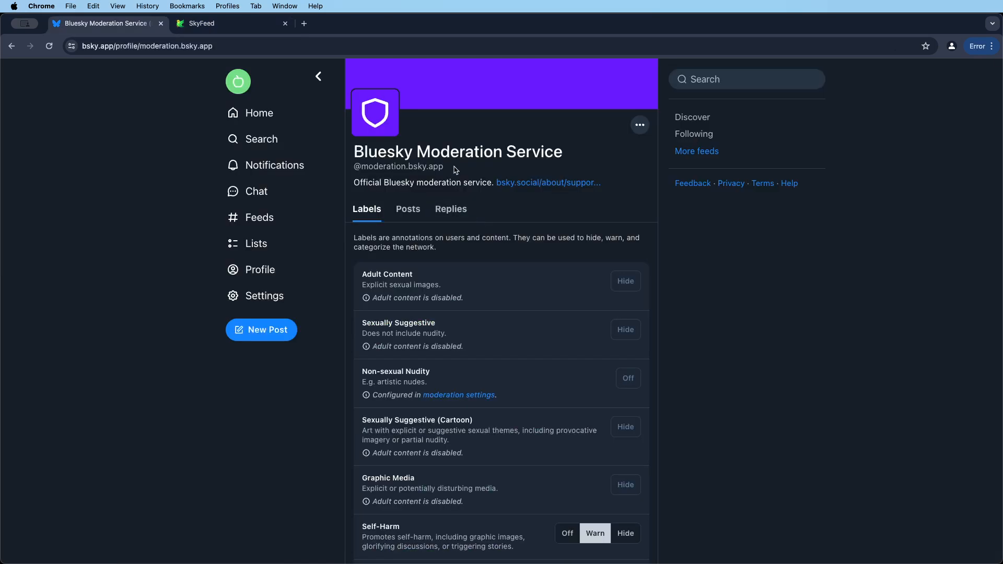
{"action": "left_click_drag", "start_coordinate": [405, 153], "coordinate": [530, 148]}
{"action": "left_click", "coordinate": [530, 149]}
{"action": "key", "text": "ctrl+Tab"}
Step: Copy the Adult Content label name from the Bluesky Moderation Service and add it as a label to SkyFeed's Labels removal block
{"action": "left_click", "coordinate": [451, 330]}
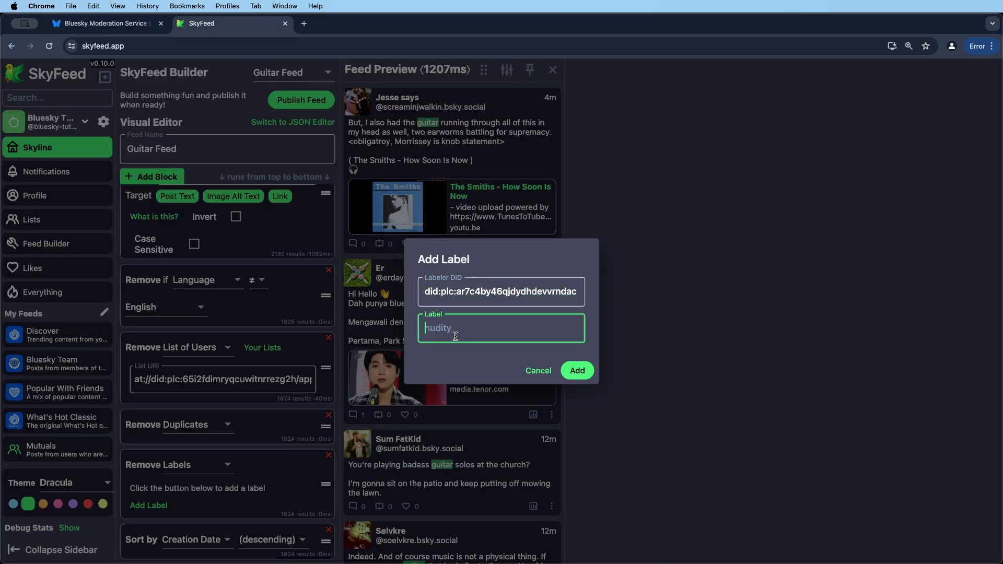
{"action": "key", "text": "ctrl+Tab"}
{"action": "scroll", "coordinate": [448, 291], "scroll_direction": "down", "scroll_amount": 5}
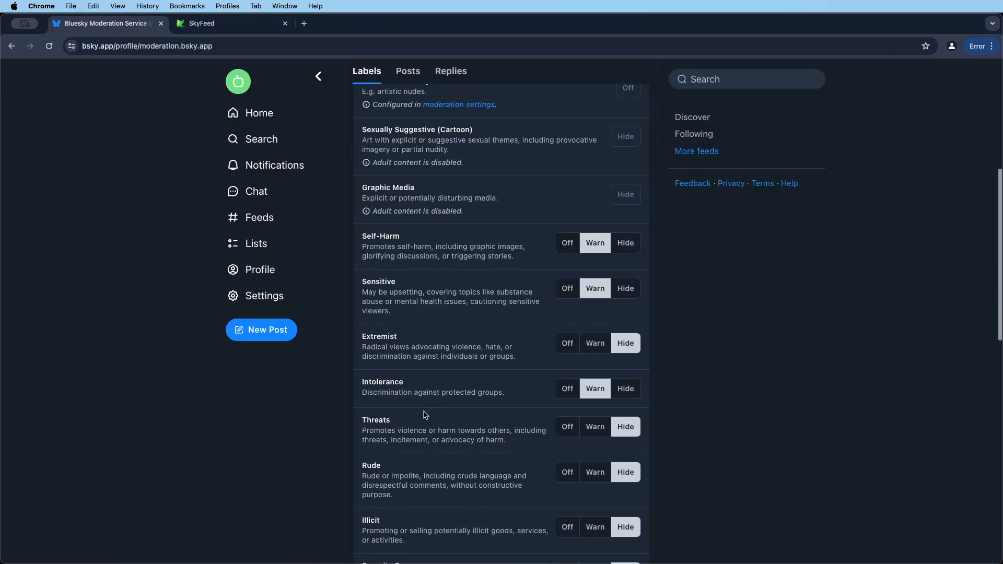
{"action": "double_click", "coordinate": [384, 380]}
{"action": "scroll", "coordinate": [379, 340], "scroll_direction": "up", "scroll_amount": 6}
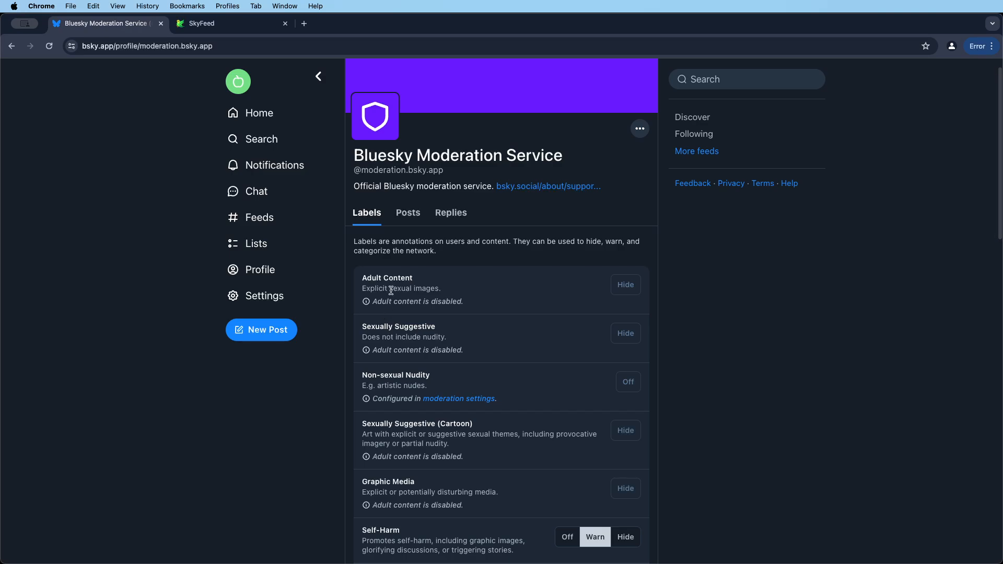
{"action": "left_click_drag", "start_coordinate": [417, 282], "coordinate": [363, 278]}
{"action": "key", "text": "super+c"}
{"action": "key", "text": "ctrl+Tab"}
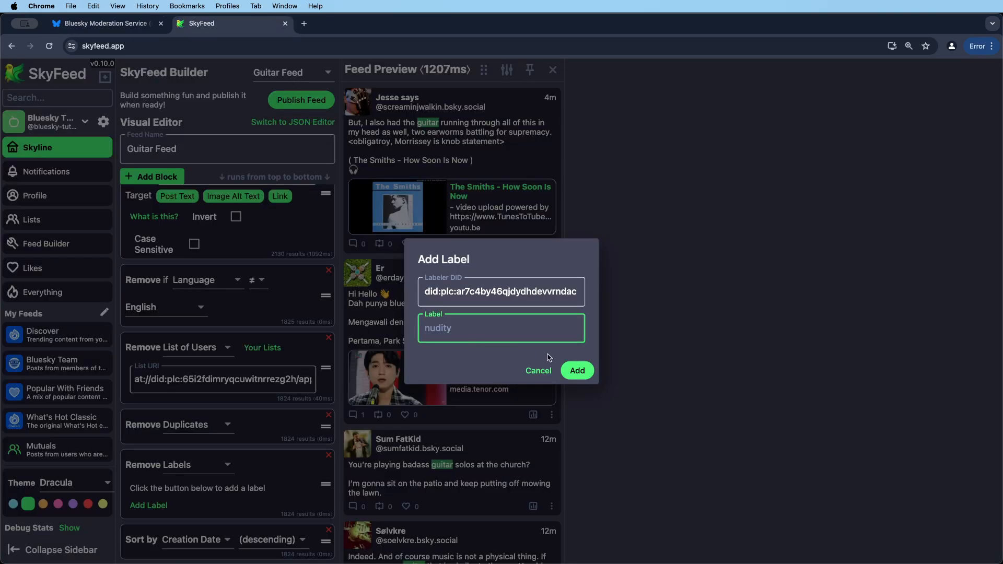
{"action": "key", "text": "super+v"}
{"action": "key", "text": "super+a"}
{"action": "key", "text": "super+v"}
{"action": "left_click", "coordinate": [577, 370]}
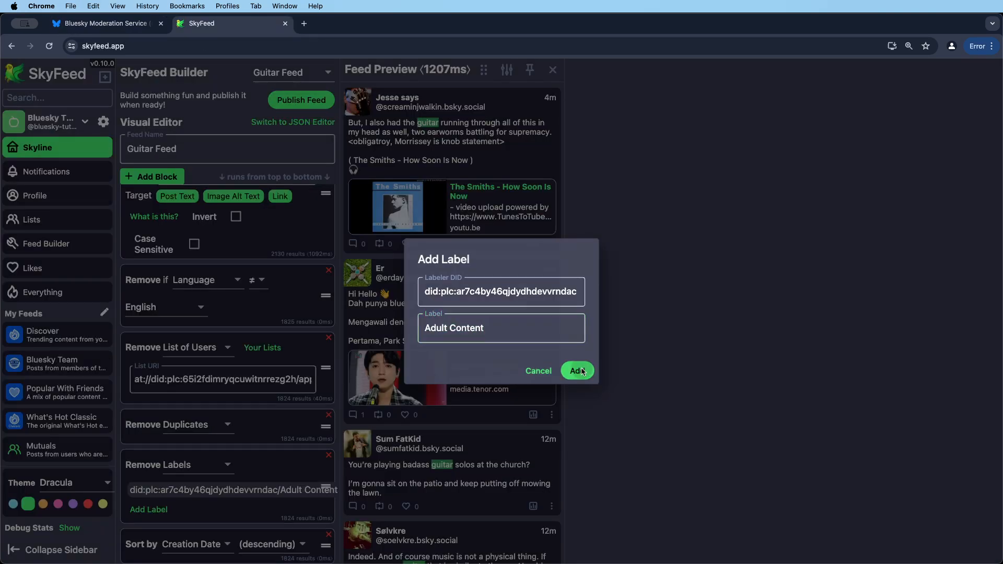
Step: Copy the Spam label name from the Bluesky Moderation Service and add it as a second label to the removal block
{"action": "left_click", "coordinate": [148, 508]}
{"action": "left_click", "coordinate": [104, 23]}
{"action": "scroll", "coordinate": [407, 407], "scroll_direction": "down", "scroll_amount": 15}
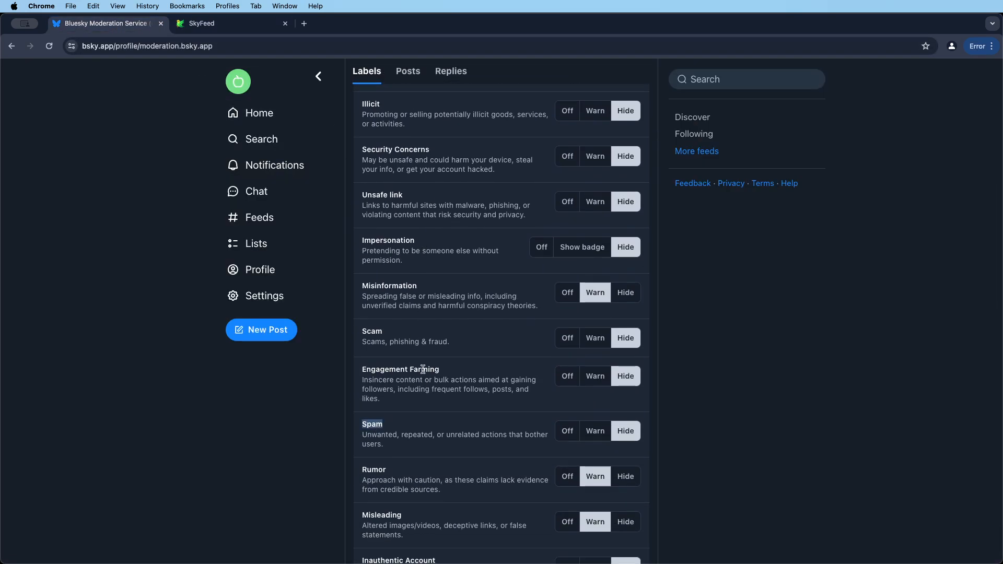
{"action": "key", "text": "ctrl+Tab"}
{"action": "key", "text": "super+v"}
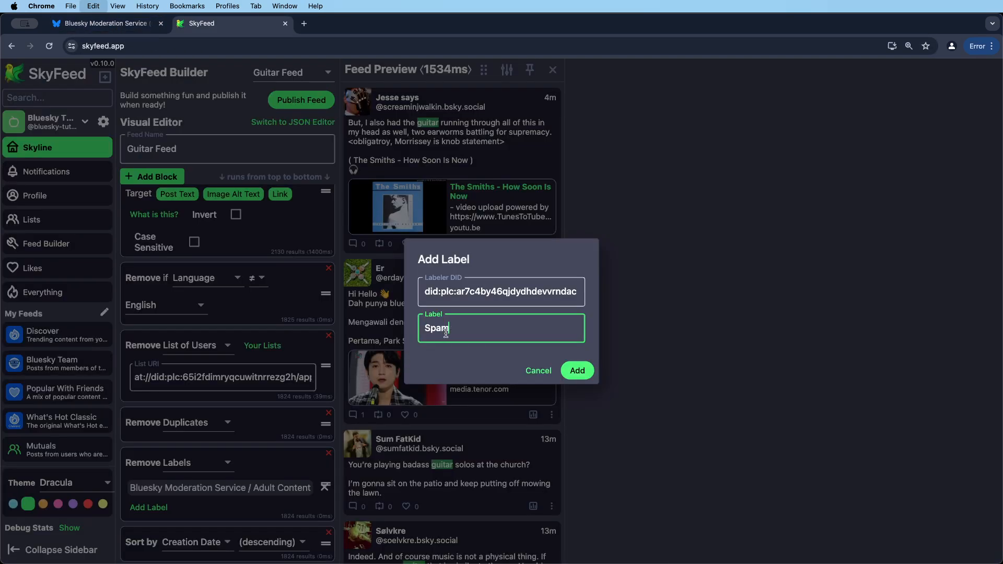
{"action": "left_click", "coordinate": [576, 371]}
{"action": "scroll", "coordinate": [251, 464], "scroll_direction": "down", "scroll_amount": 1}
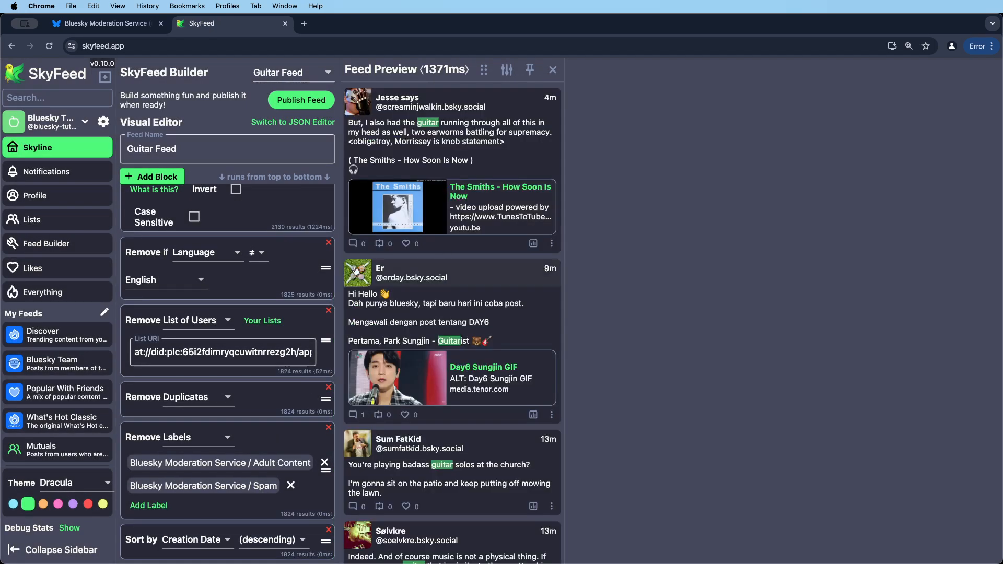
Step: Review the feed's blocks and publish it with the description "-Feed about Guitars." under the EUPL-1.2 license
{"action": "scroll", "coordinate": [357, 269], "scroll_direction": "down", "scroll_amount": 8}
{"action": "scroll", "coordinate": [357, 270], "scroll_direction": "up", "scroll_amount": 8}
{"action": "scroll", "coordinate": [206, 223], "scroll_direction": "up", "scroll_amount": 3}
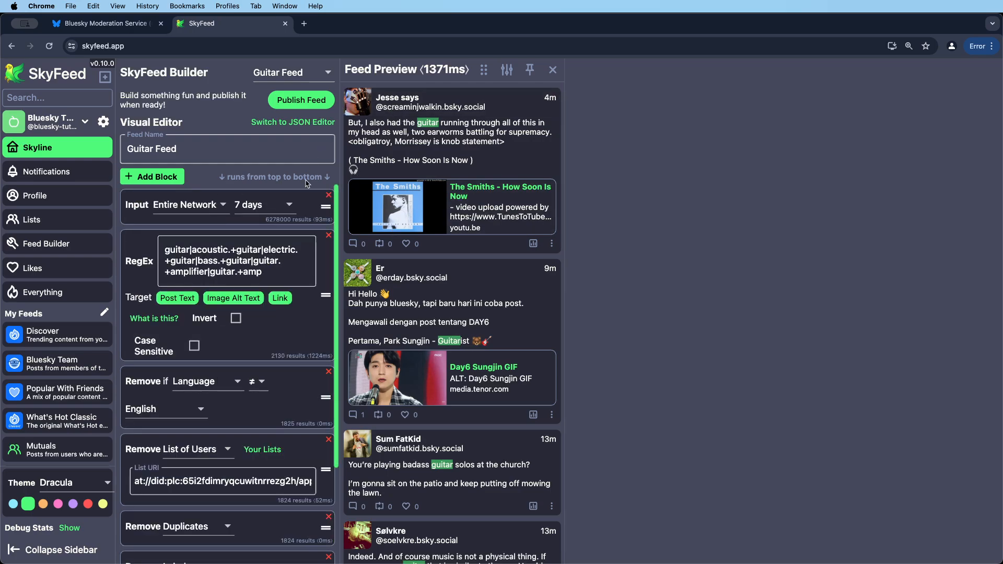
{"action": "scroll", "coordinate": [274, 272], "scroll_direction": "down", "scroll_amount": 3}
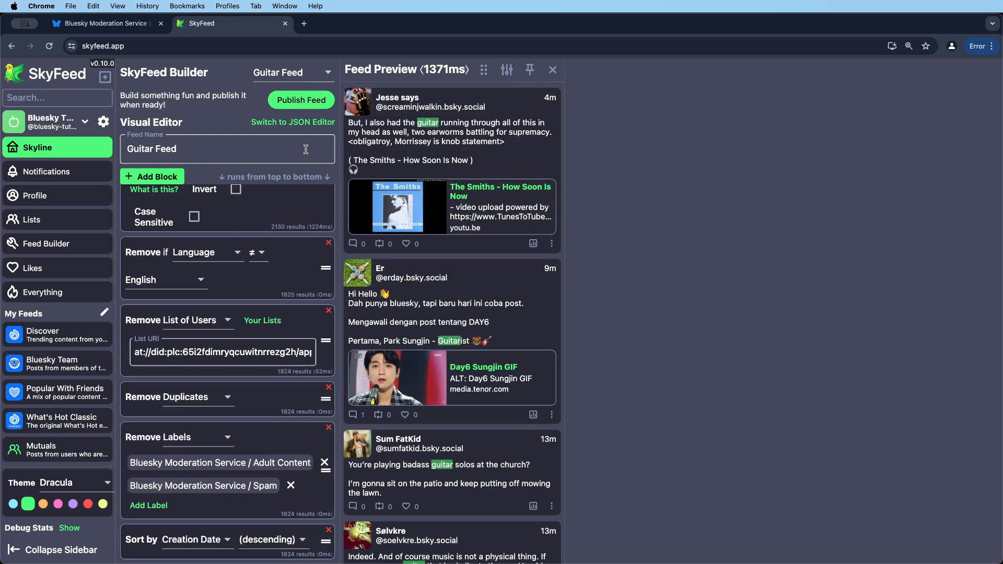
{"action": "scroll", "coordinate": [303, 151], "scroll_direction": "up", "scroll_amount": 3}
{"action": "left_click", "coordinate": [315, 101]}
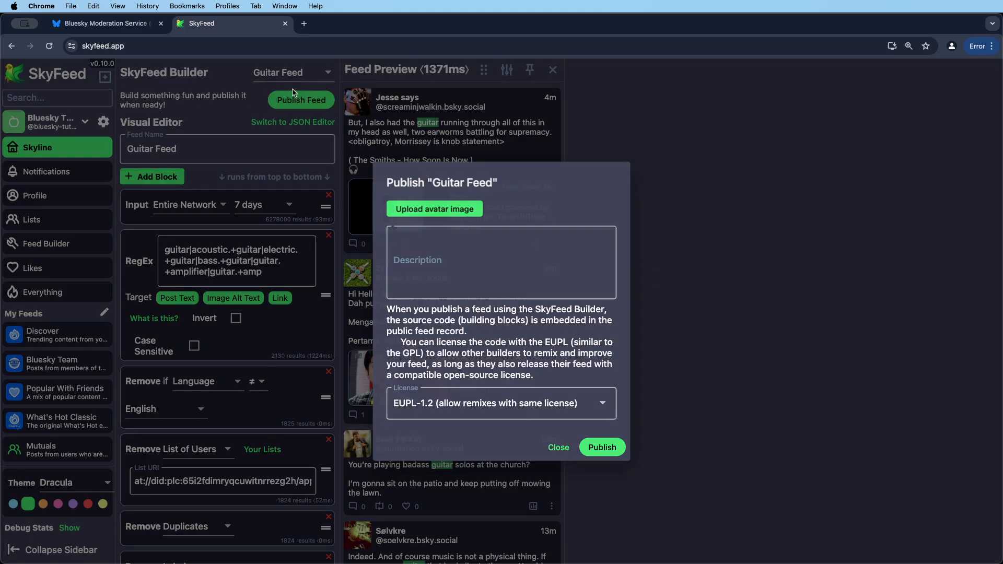
{"action": "left_click", "coordinate": [276, 99]}
{"action": "scroll", "coordinate": [222, 344], "scroll_direction": "down", "scroll_amount": 3}
{"action": "scroll", "coordinate": [264, 248], "scroll_direction": "up", "scroll_amount": 3}
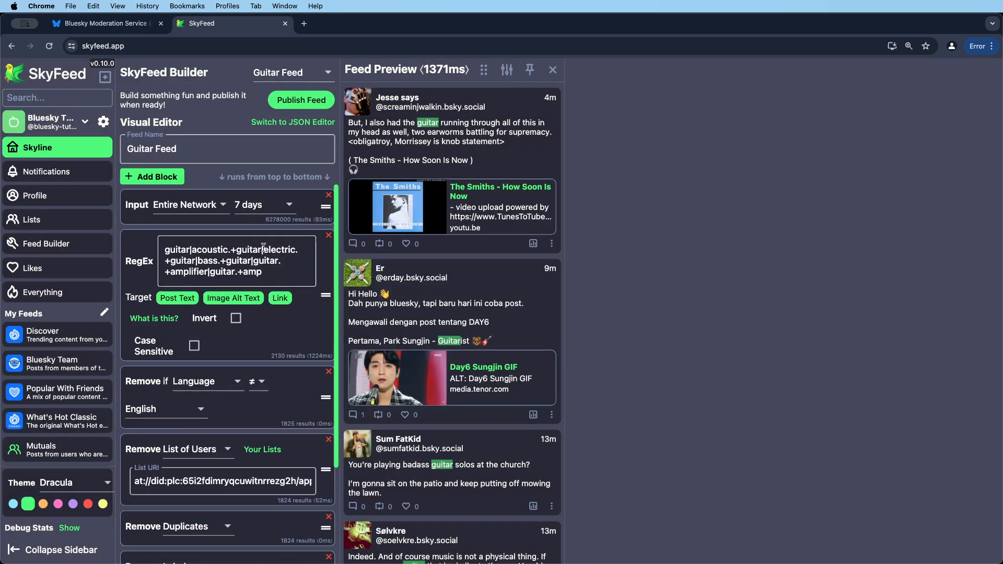
{"action": "left_click", "coordinate": [307, 105]}
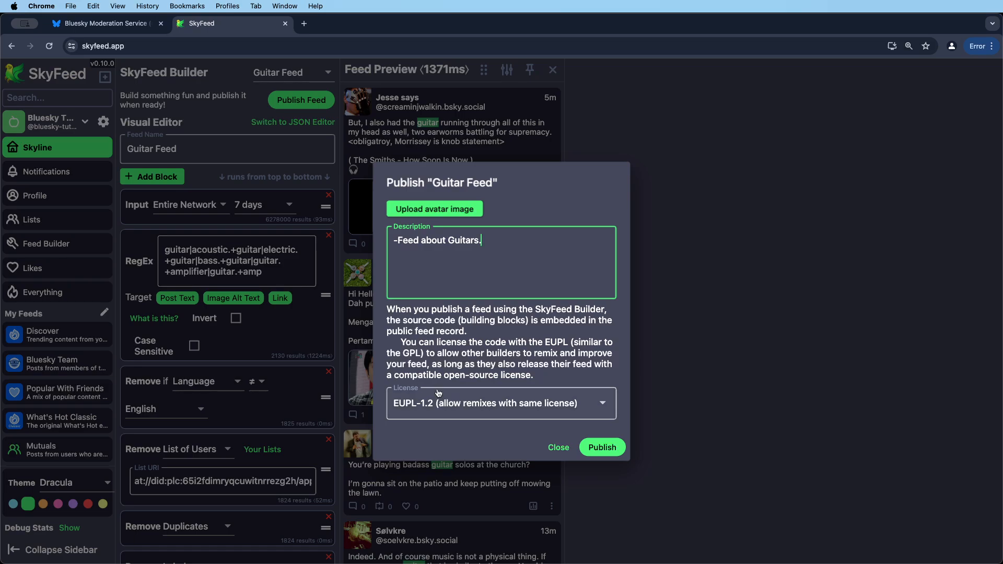
{"action": "left_click", "coordinate": [604, 446]}
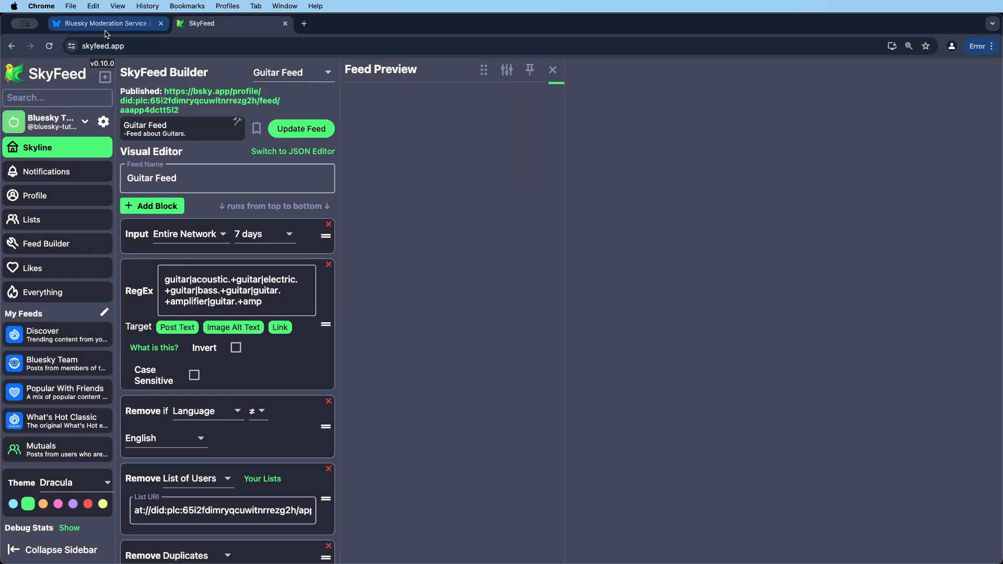
Step: Switch to Bluesky, open the published Guitar Feed from the profile's feeds, and look through its posts
{"action": "left_click", "coordinate": [105, 24]}
{"action": "left_click", "coordinate": [299, 275]}
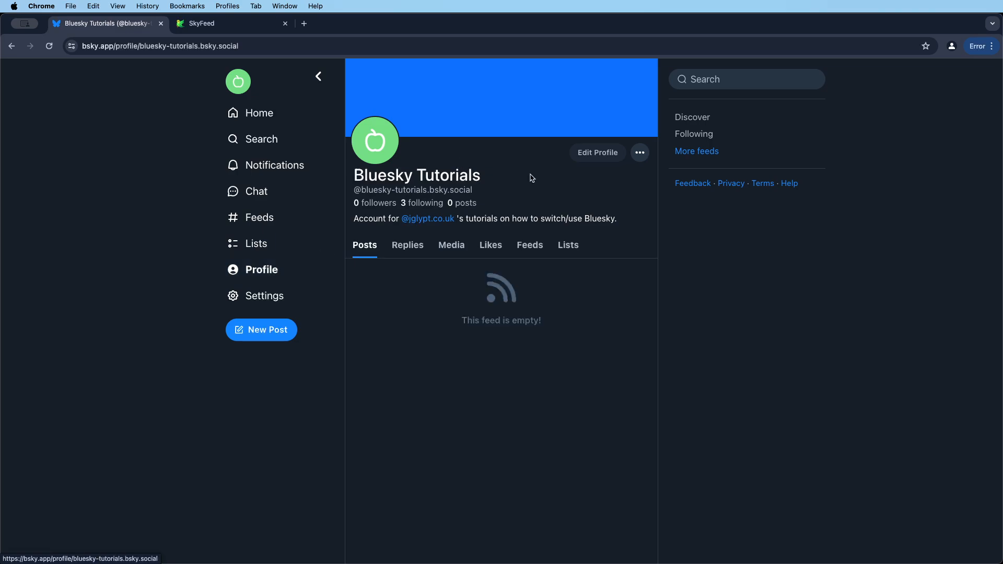
{"action": "left_click", "coordinate": [533, 245]}
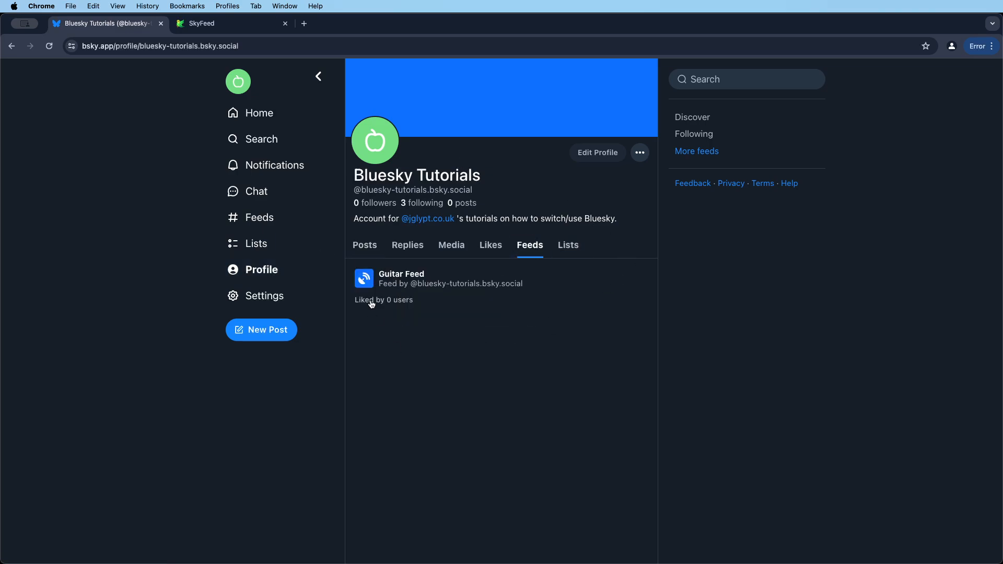
{"action": "left_click", "coordinate": [371, 304]}
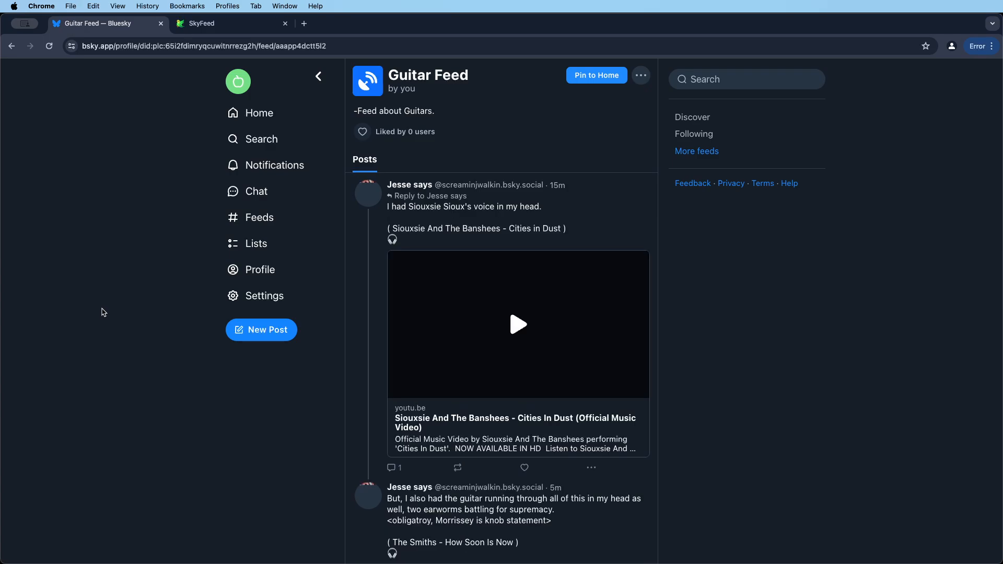
{"action": "scroll", "coordinate": [100, 314], "scroll_direction": "down", "scroll_amount": 10}
{"action": "scroll", "coordinate": [94, 314], "scroll_direction": "up", "scroll_amount": 15}
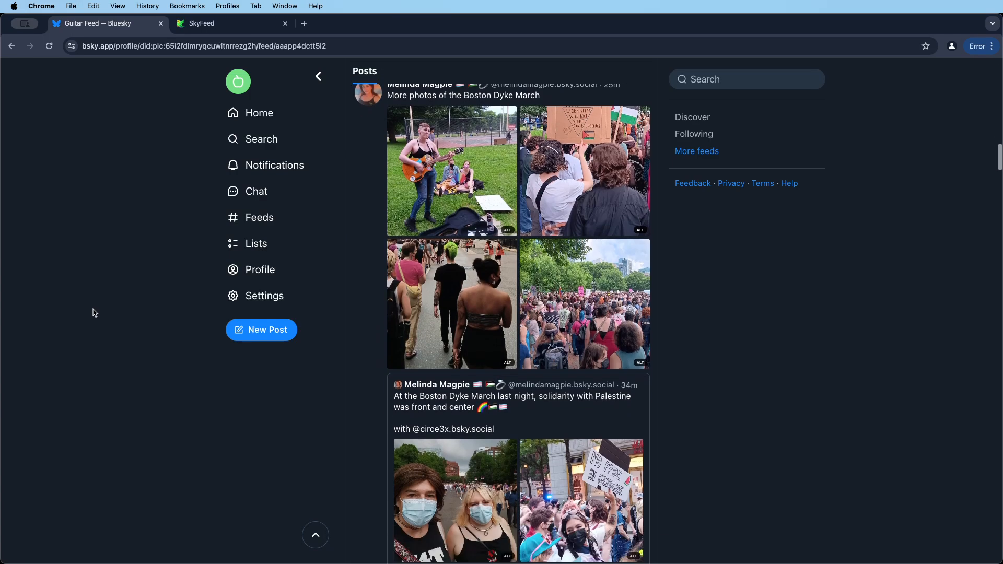
{"action": "scroll", "coordinate": [130, 296], "scroll_direction": "down", "scroll_amount": 1}
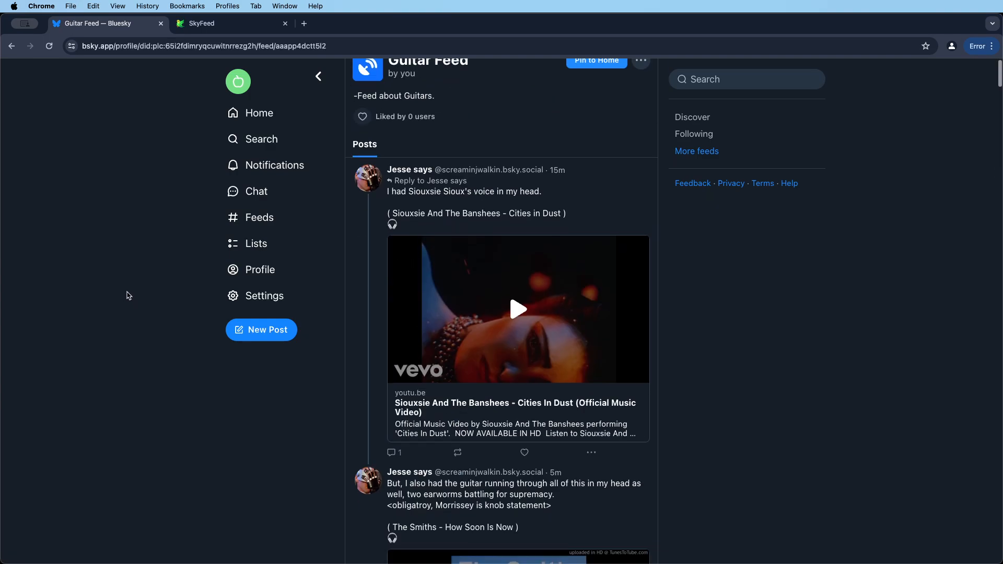
{"action": "scroll", "coordinate": [102, 231], "scroll_direction": "up", "scroll_amount": 1}
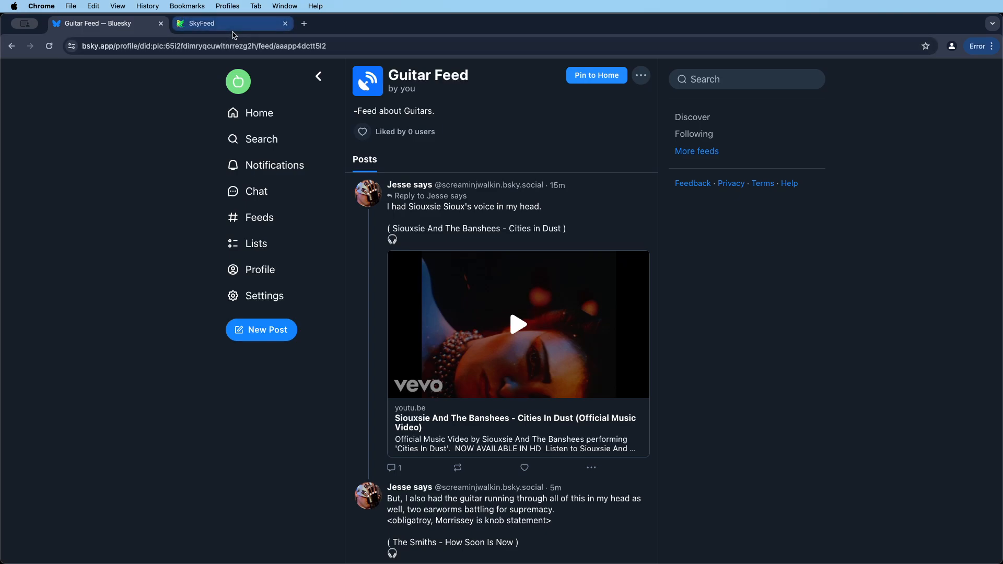
Step: Reopen the Guitar Feed from the profile's feeds, like it, and pin it to Home
{"action": "left_click", "coordinate": [277, 124]}
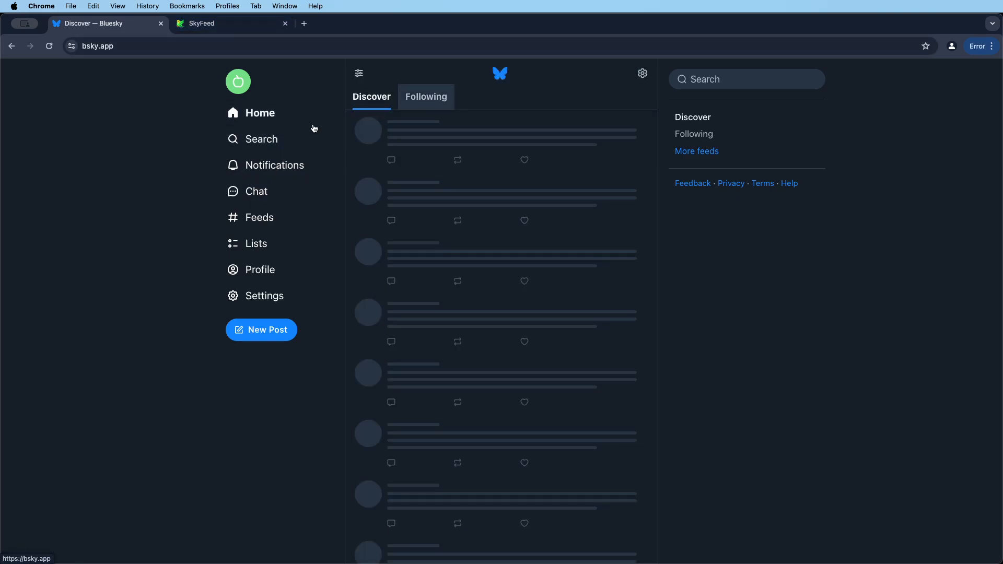
{"action": "left_click", "coordinate": [263, 245]}
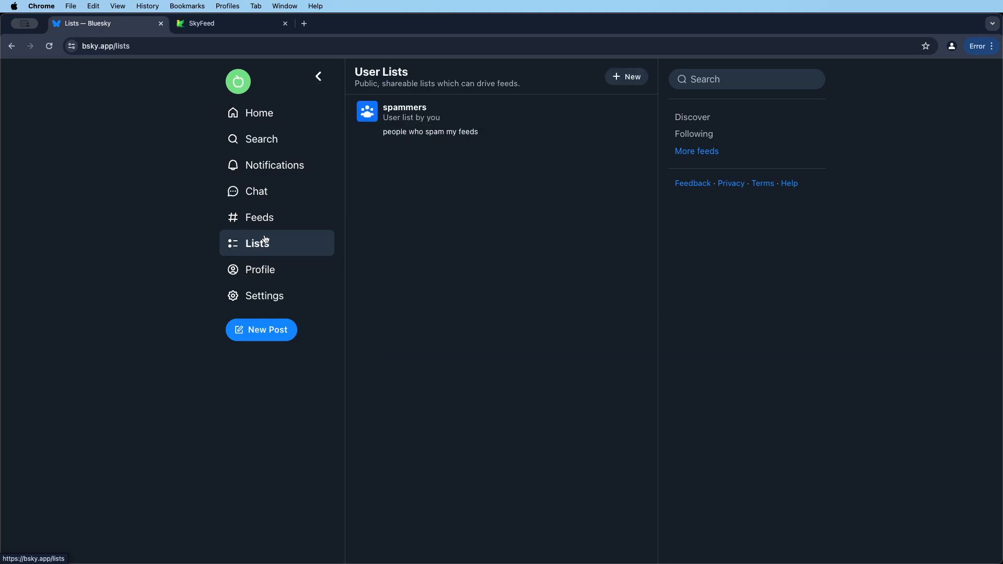
{"action": "left_click", "coordinate": [265, 215]}
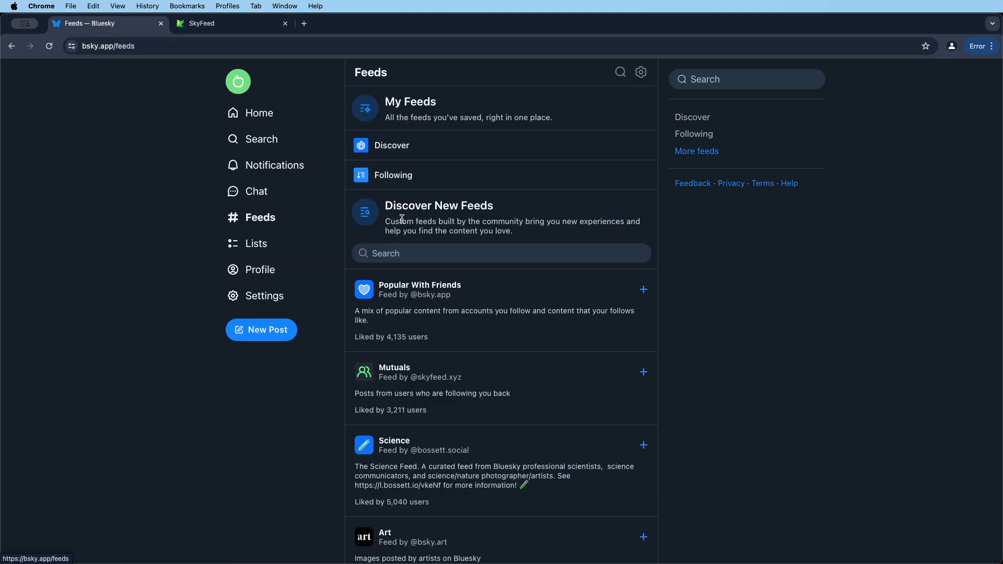
{"action": "left_click", "coordinate": [269, 275]}
{"action": "left_click", "coordinate": [528, 246]}
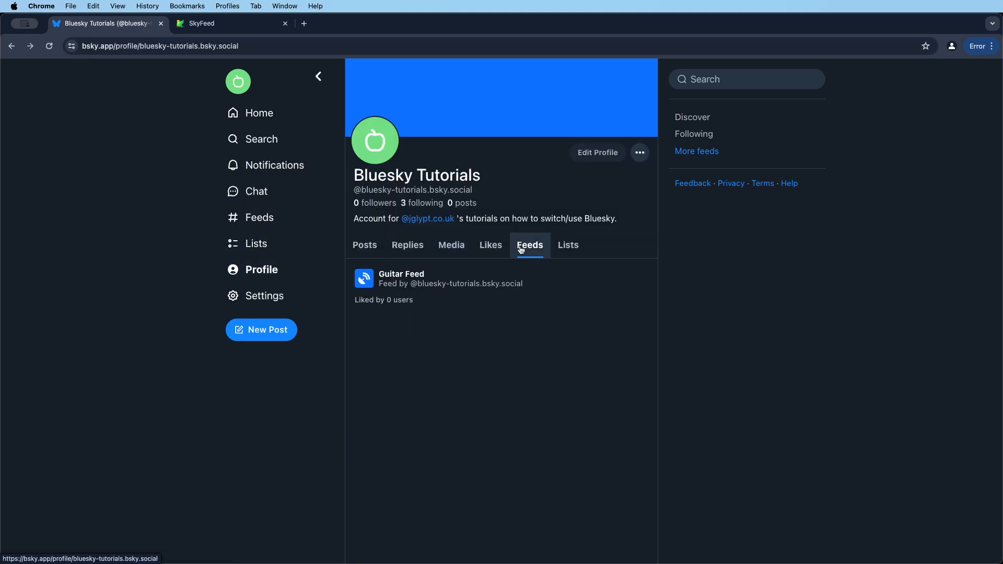
{"action": "left_click", "coordinate": [464, 281]}
{"action": "left_click", "coordinate": [363, 132]}
{"action": "left_click", "coordinate": [596, 76]}
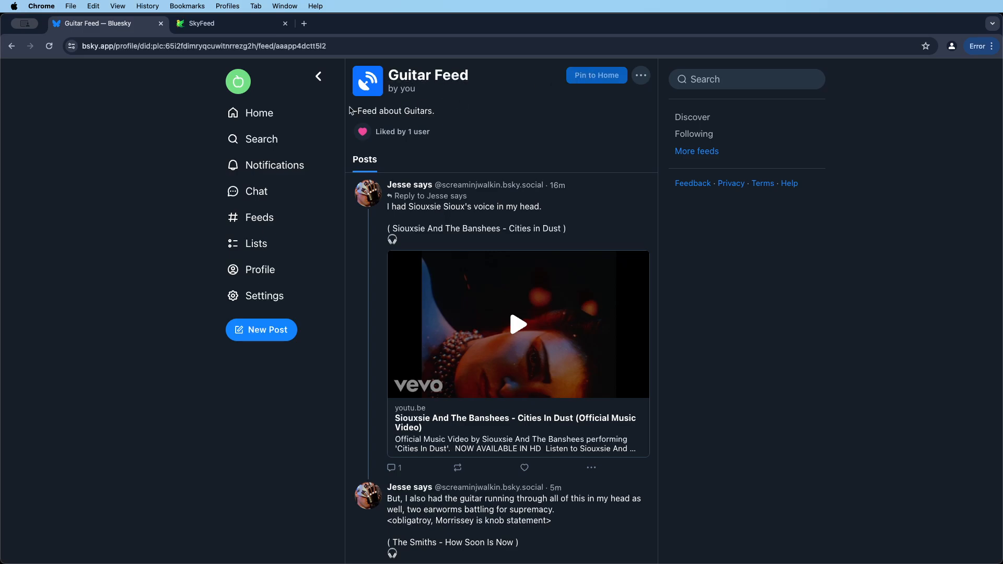
Step: Open the pinned Guitar Feed on the Home page and browse its posts
{"action": "left_click", "coordinate": [256, 113]}
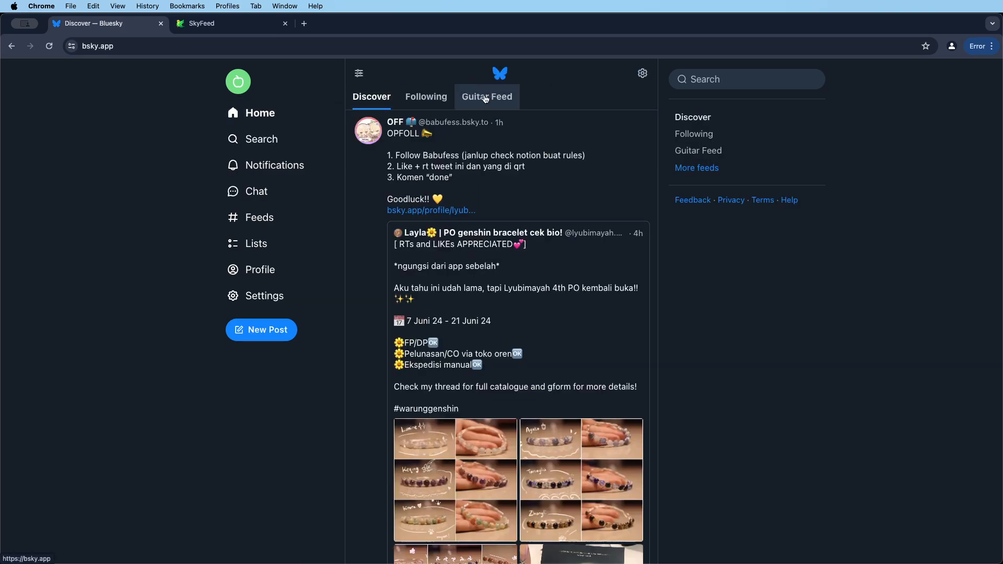
{"action": "left_click", "coordinate": [485, 99]}
{"action": "scroll", "coordinate": [202, 146], "scroll_direction": "down", "scroll_amount": 4}
{"action": "left_click", "coordinate": [293, 103]}
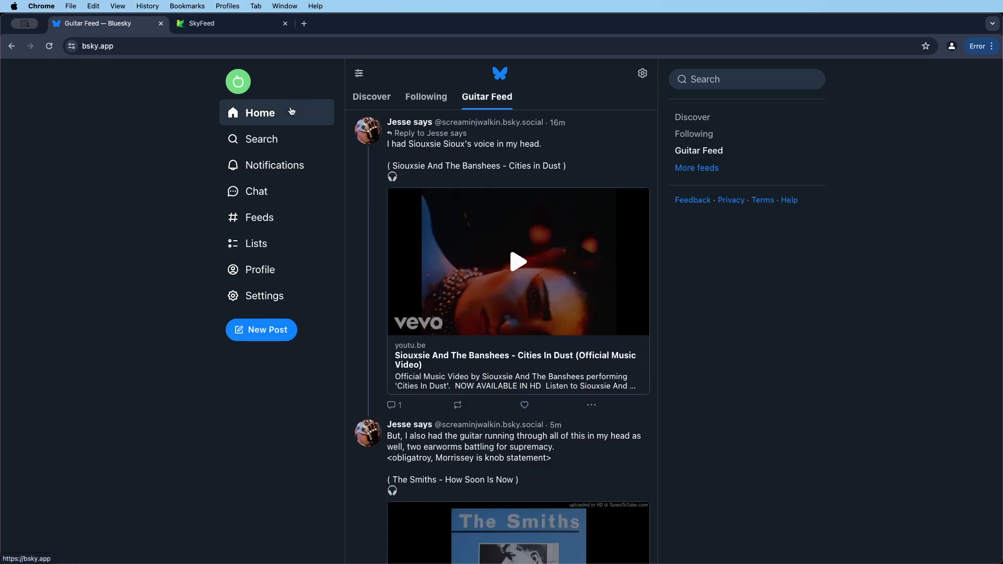
{"action": "scroll", "coordinate": [125, 202], "scroll_direction": "down", "scroll_amount": 20}
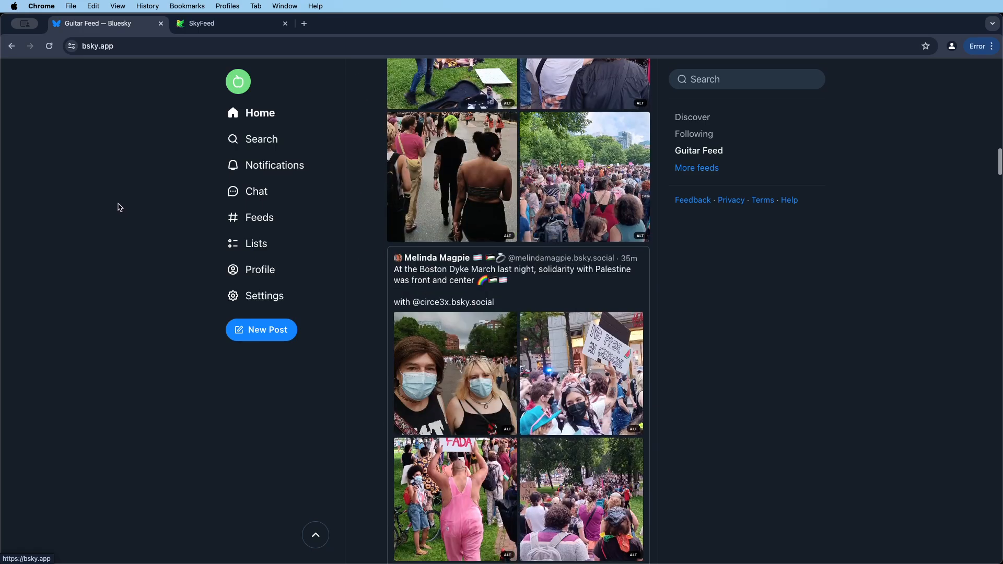
{"action": "scroll", "coordinate": [119, 198], "scroll_direction": "up", "scroll_amount": 15}
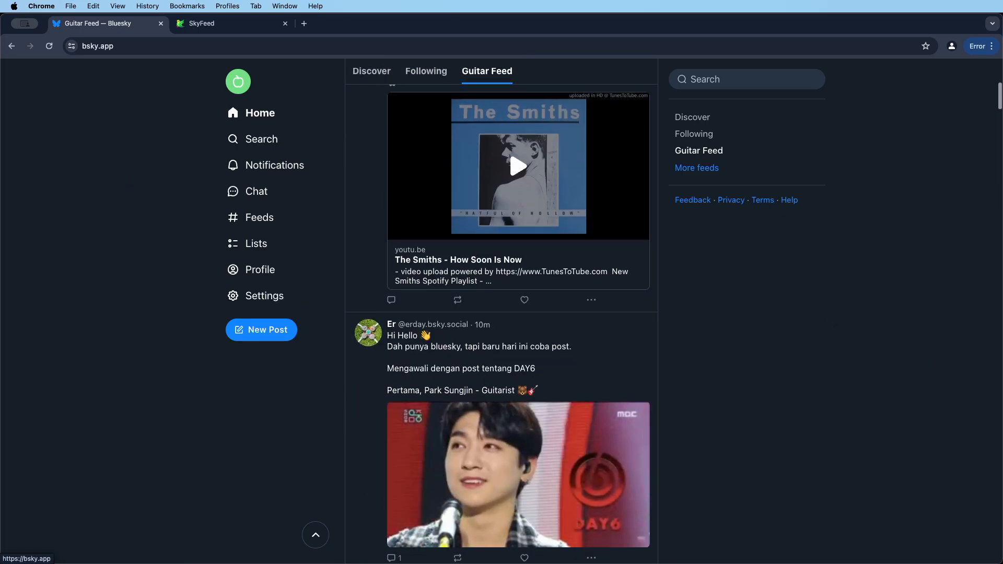